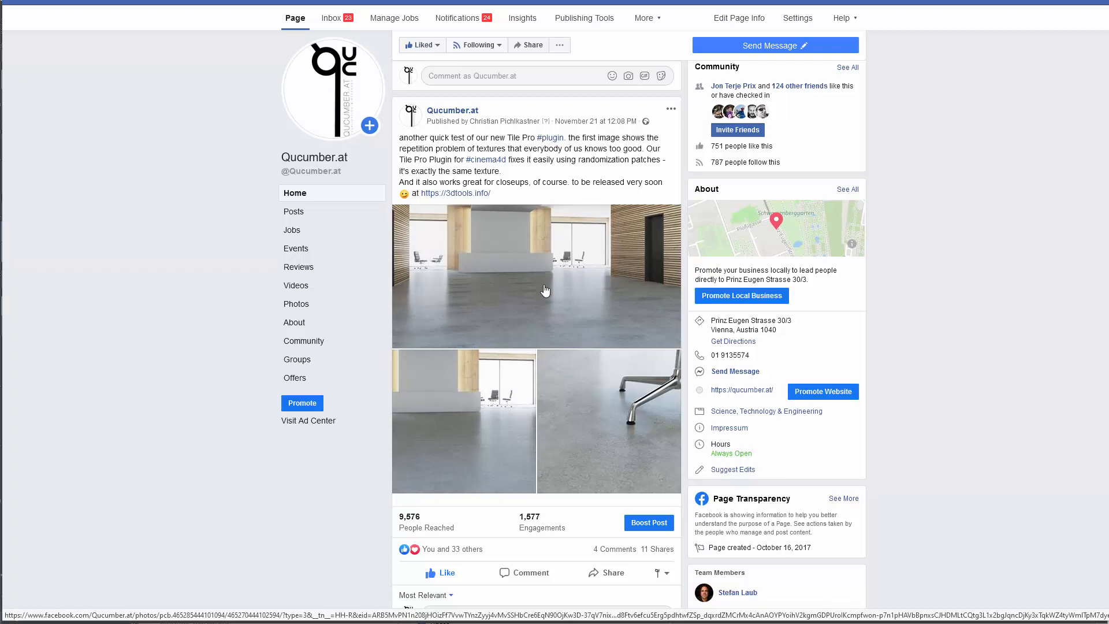
View the post's floor photos full size, comparing the repeating texture with the Tile Pro version and its close-up, and close the viewer.
left_click(536, 327)
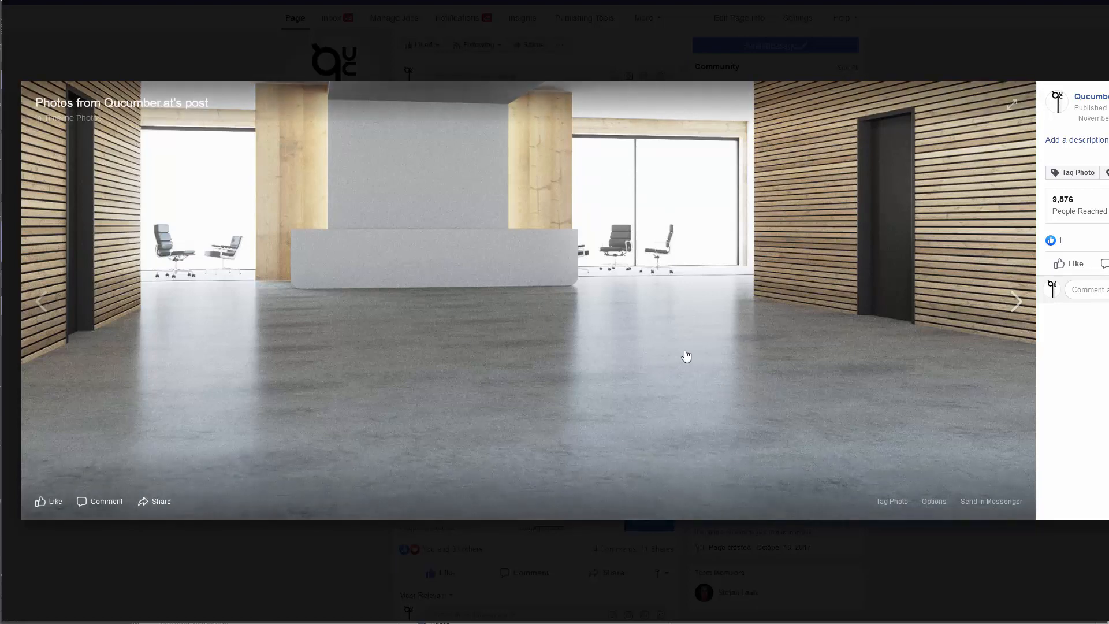
left_click(1011, 308)
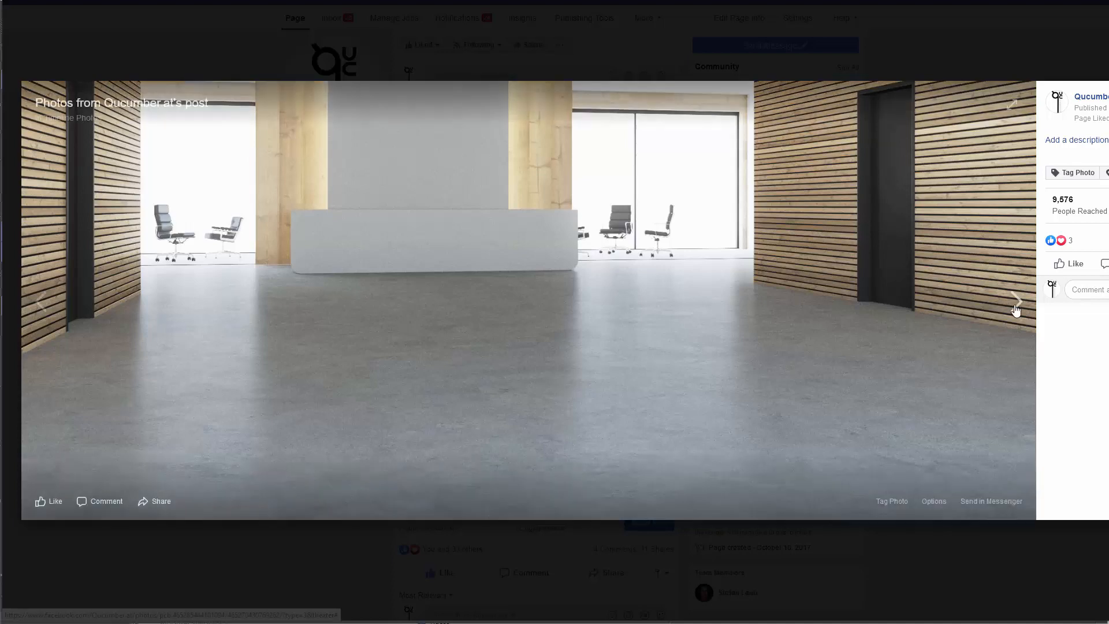
left_click(1015, 305)
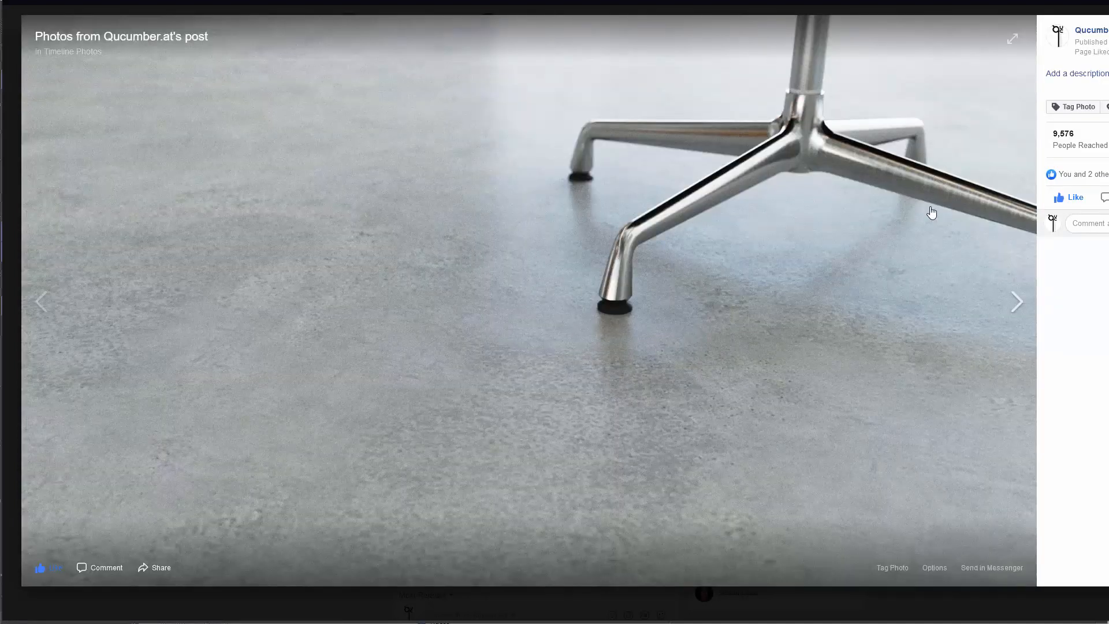
left_click(51, 304)
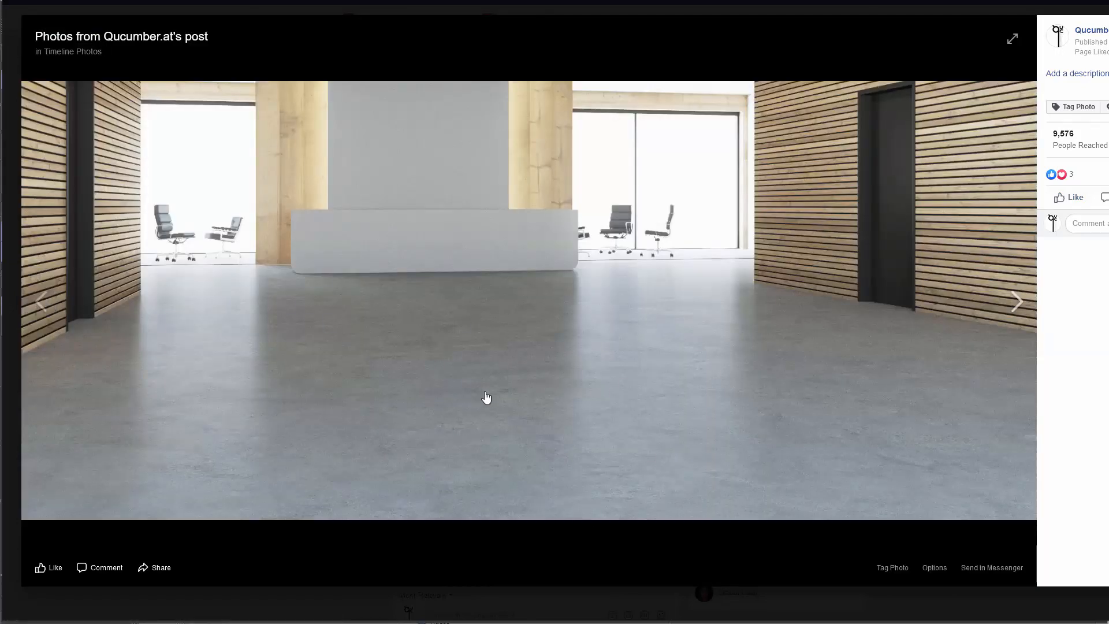
left_click(1015, 309)
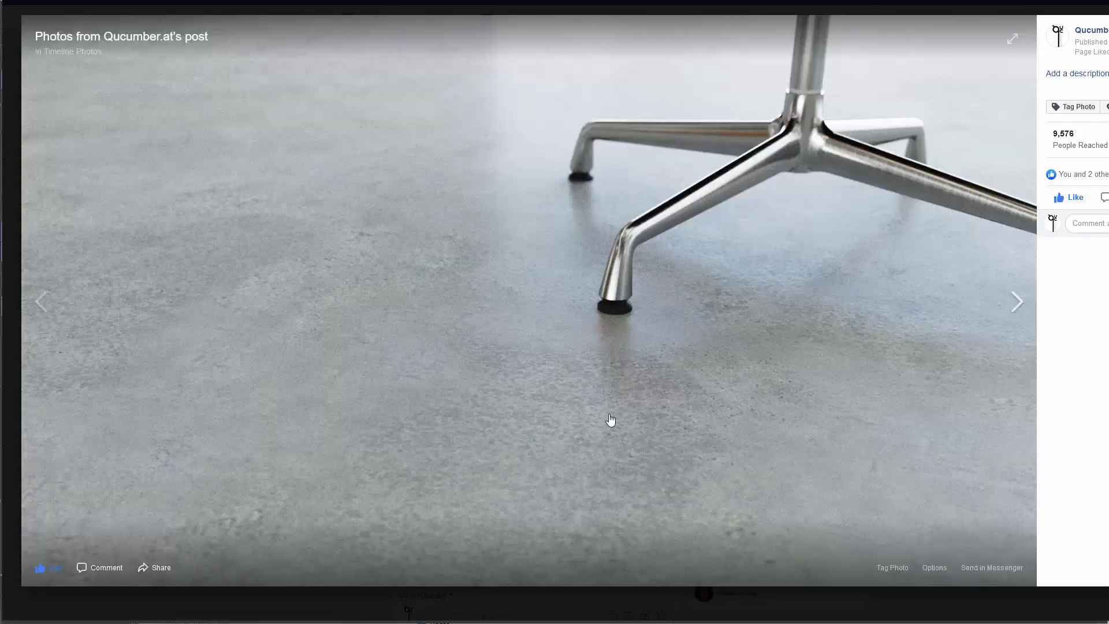
left_click(42, 305)
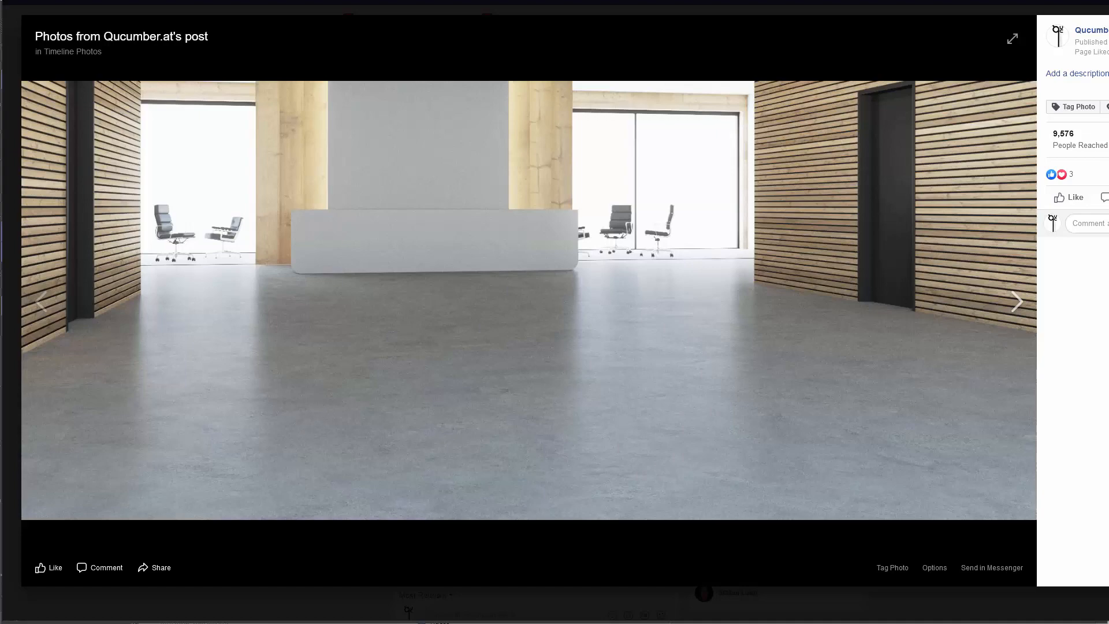
key("Escape")
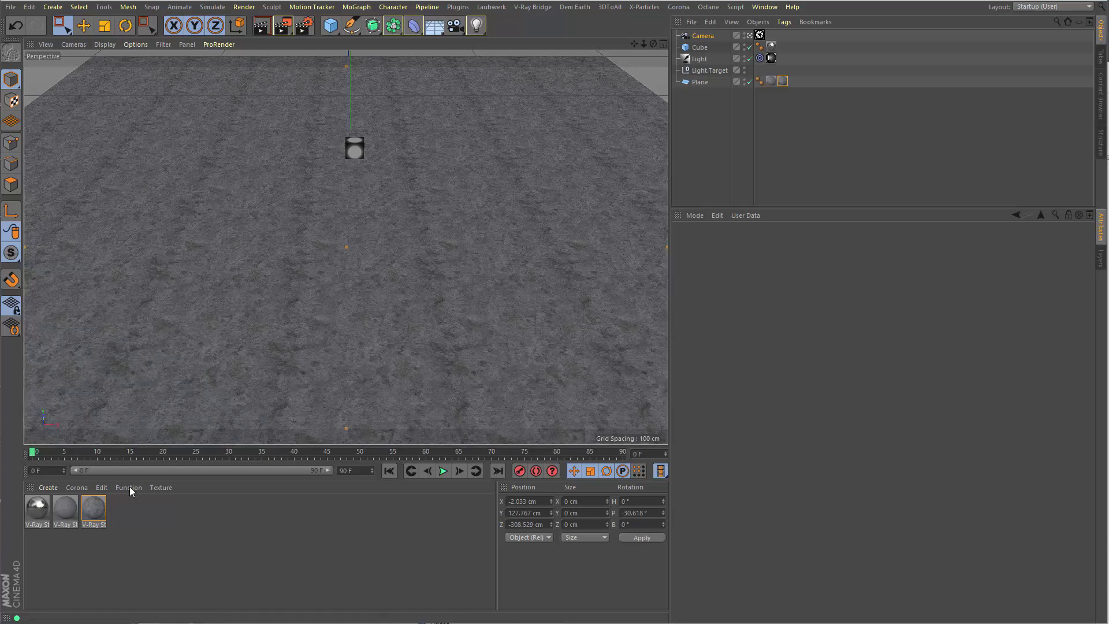
In Cinema 4D, open the ALCC10.jpg bitmap shader of the third V-Ray material and render the perspective view.
left_click(94, 511)
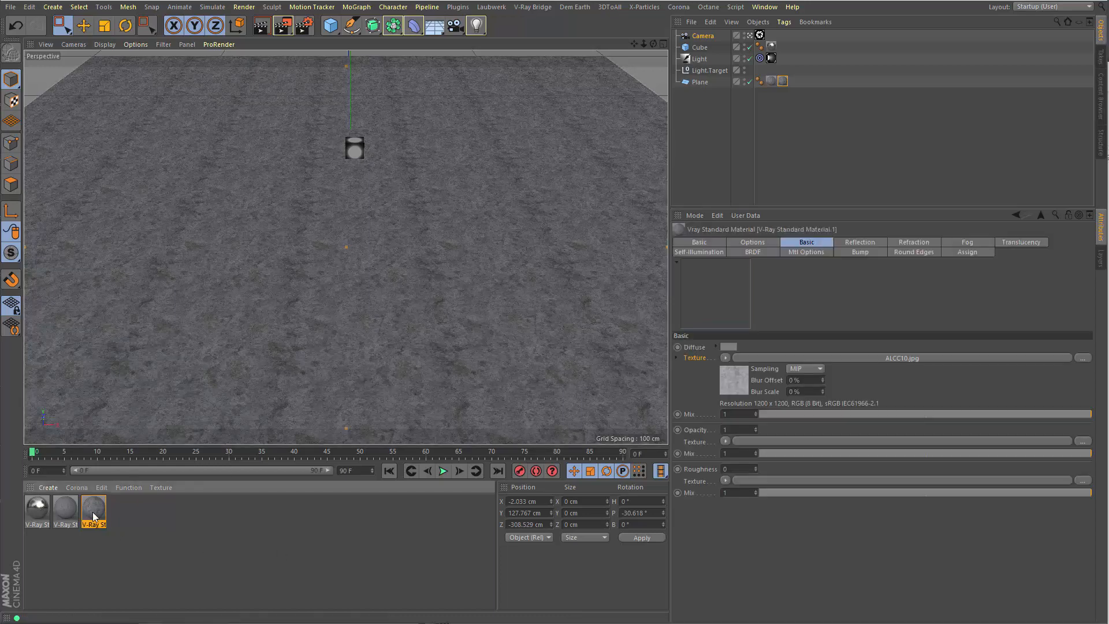
left_click(734, 380)
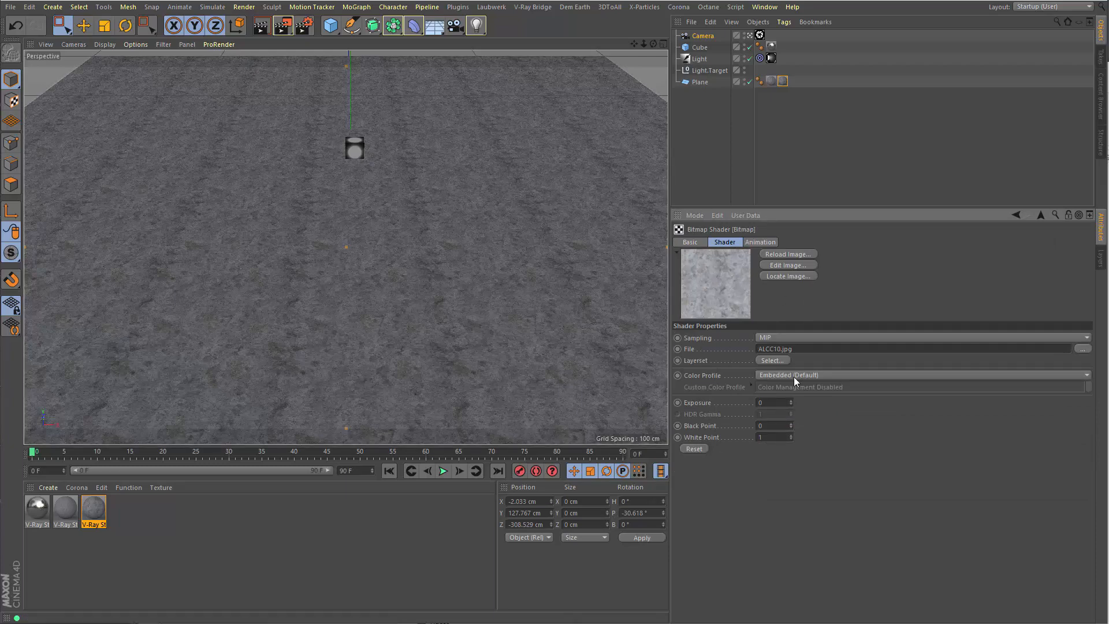
left_click(265, 26)
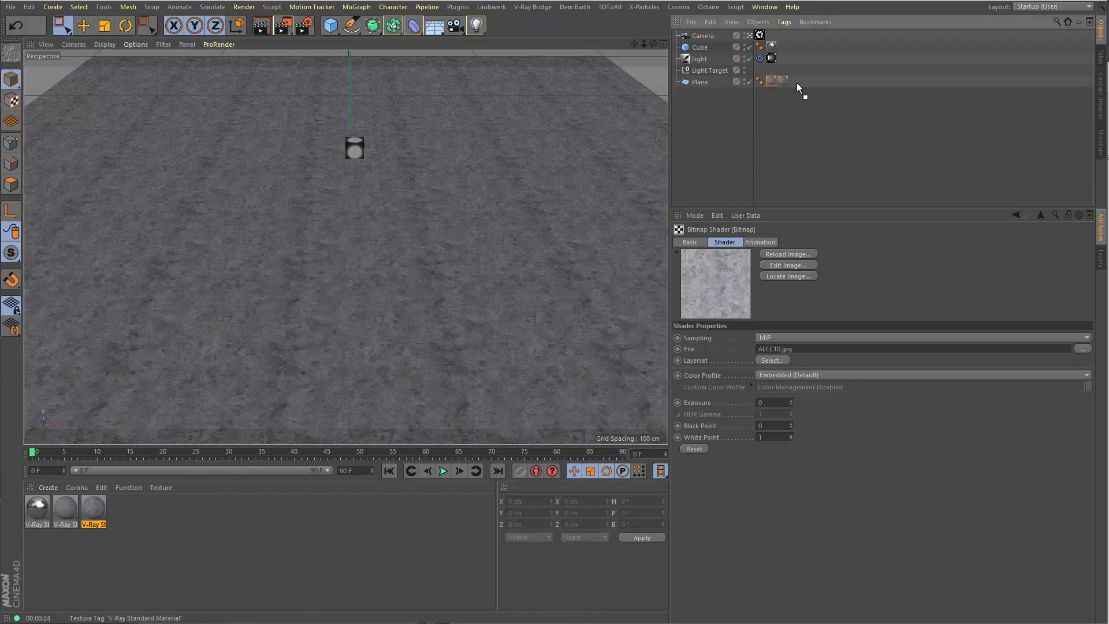
Place the Tile Pro material's texture tag last on the Plane and open the material's Tile Pro shader.
left_click(783, 81)
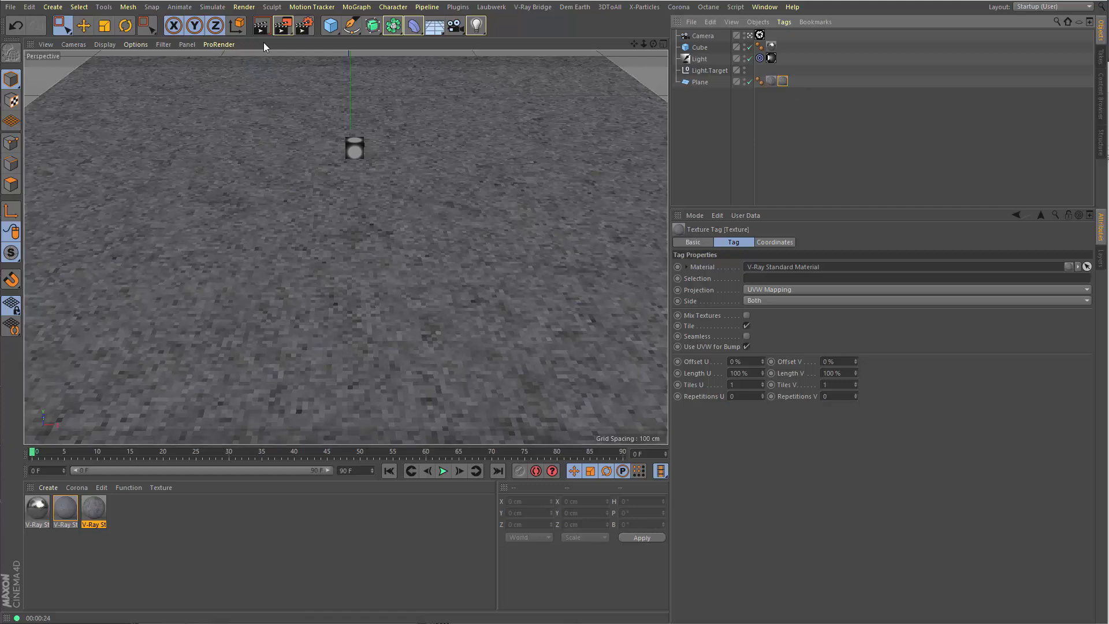
double_click(783, 81)
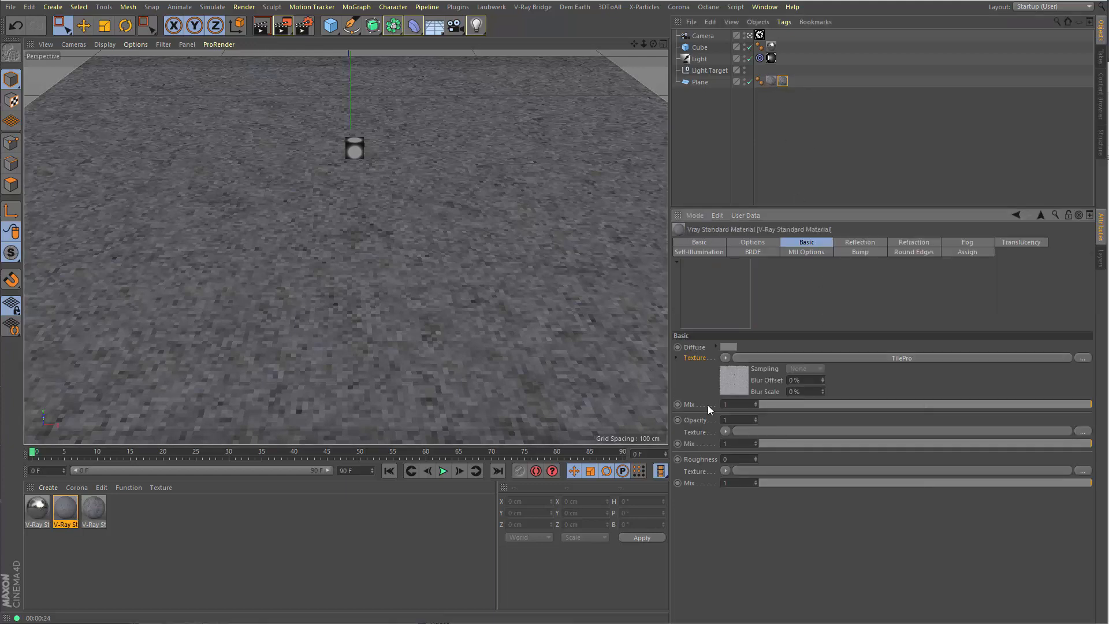
left_click(738, 383)
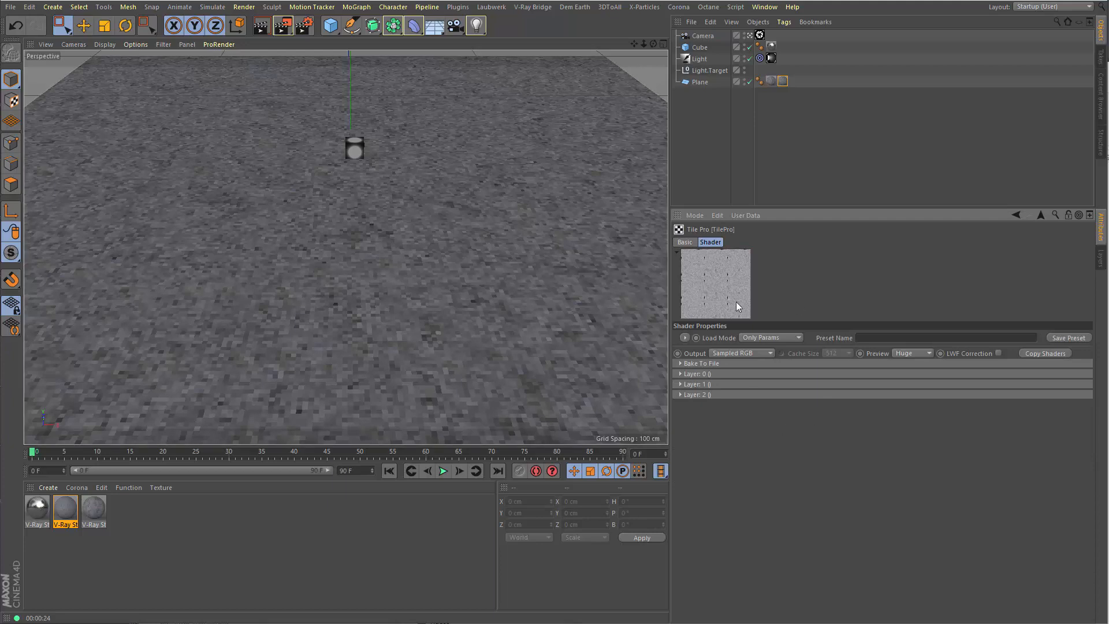
Examine the Tile Pro shader's presets and the Layer 0 tile preview, parameters and texture, and collapse the layer.
left_click(687, 337)
left_click(789, 289)
left_click(703, 374)
scroll(688, 362, "down", 5)
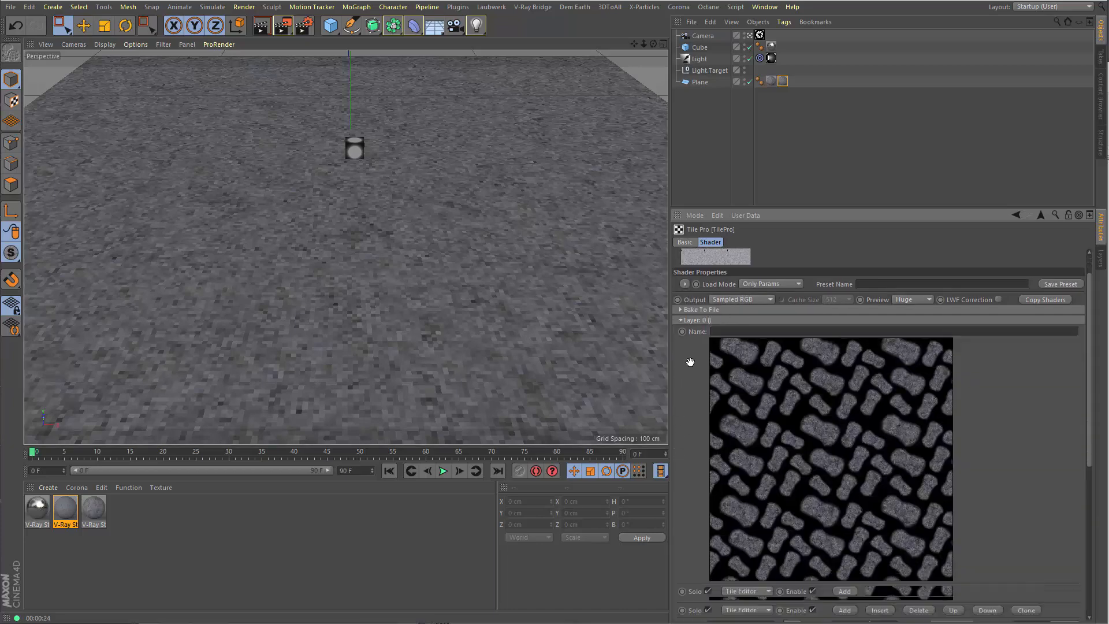
scroll(983, 235, "down", 3)
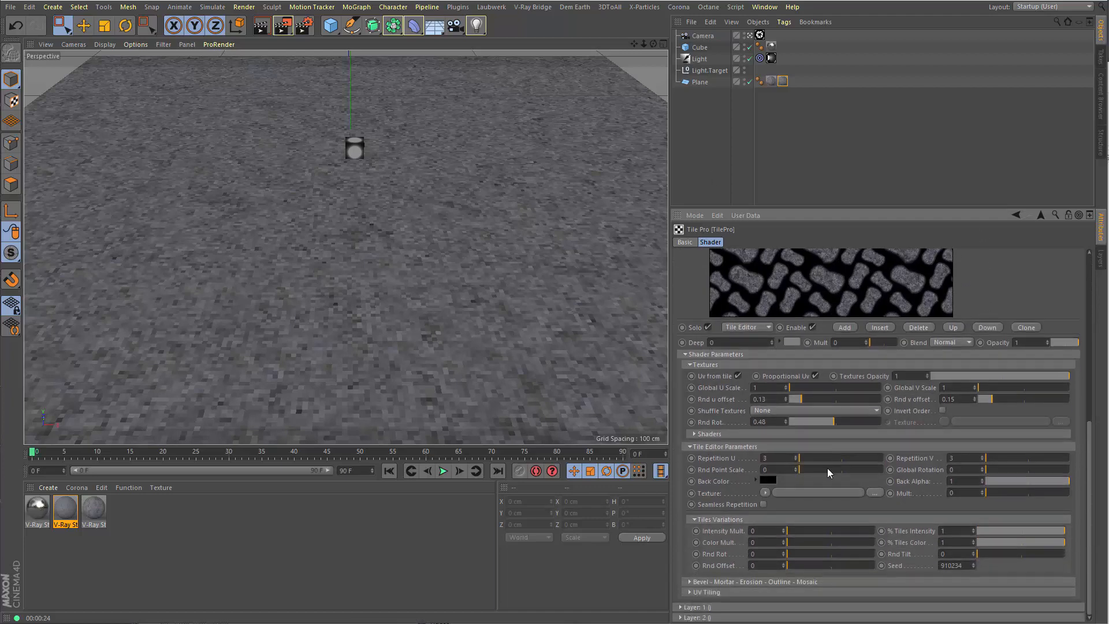
left_click(710, 434)
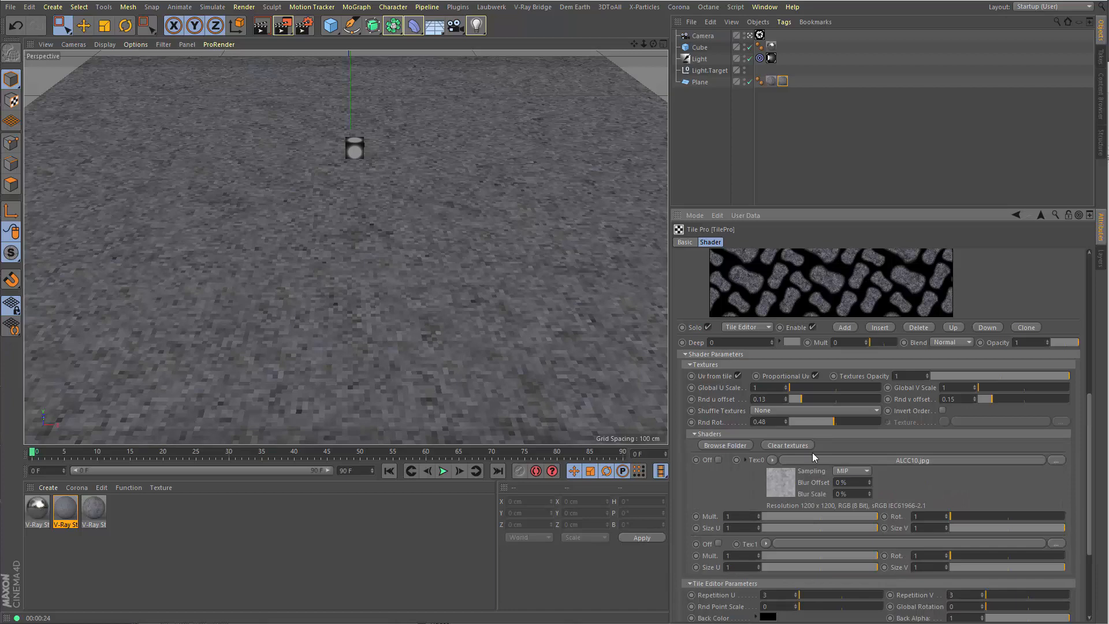
scroll(986, 281, "up", 12)
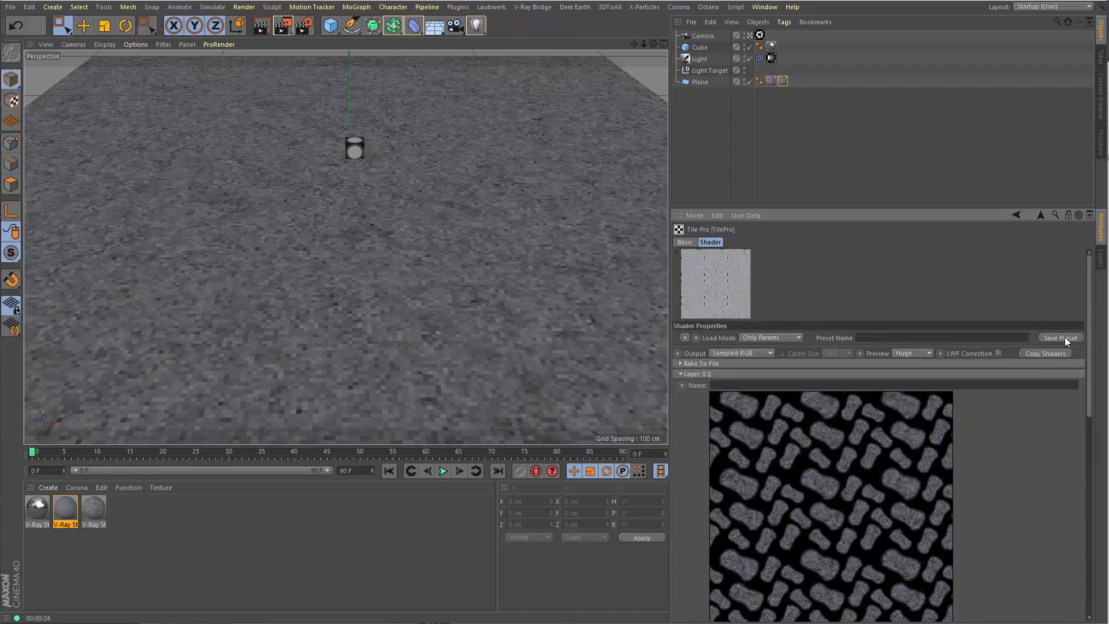
left_click(704, 374)
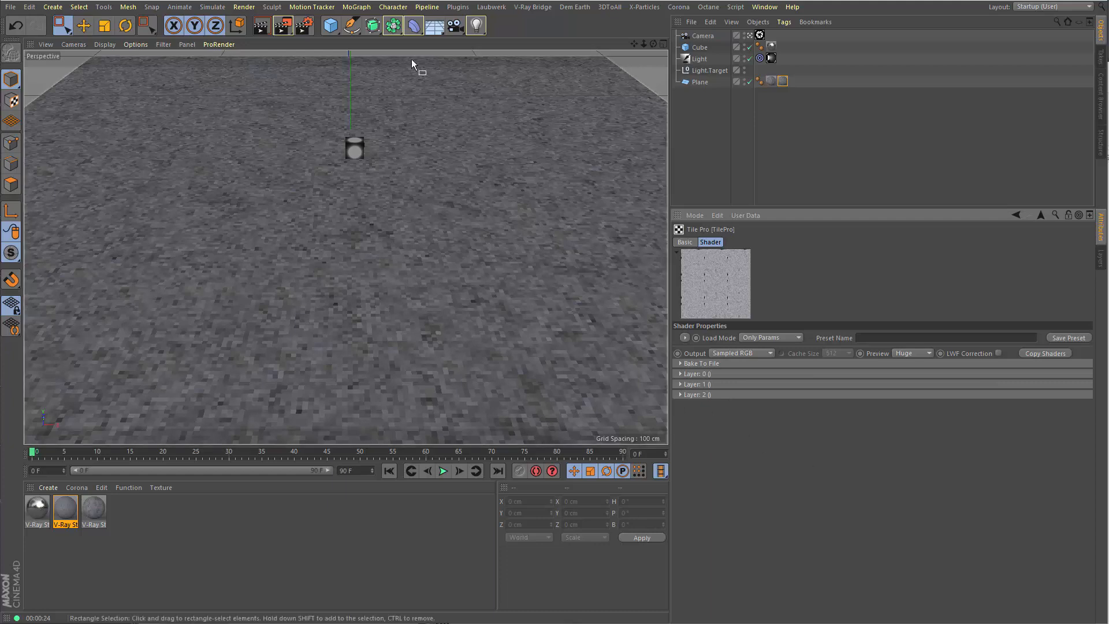
Render the view with the Tile Pro material, and again with the ALCC10.jpg material's tag placed last on the Plane.
left_click(265, 26)
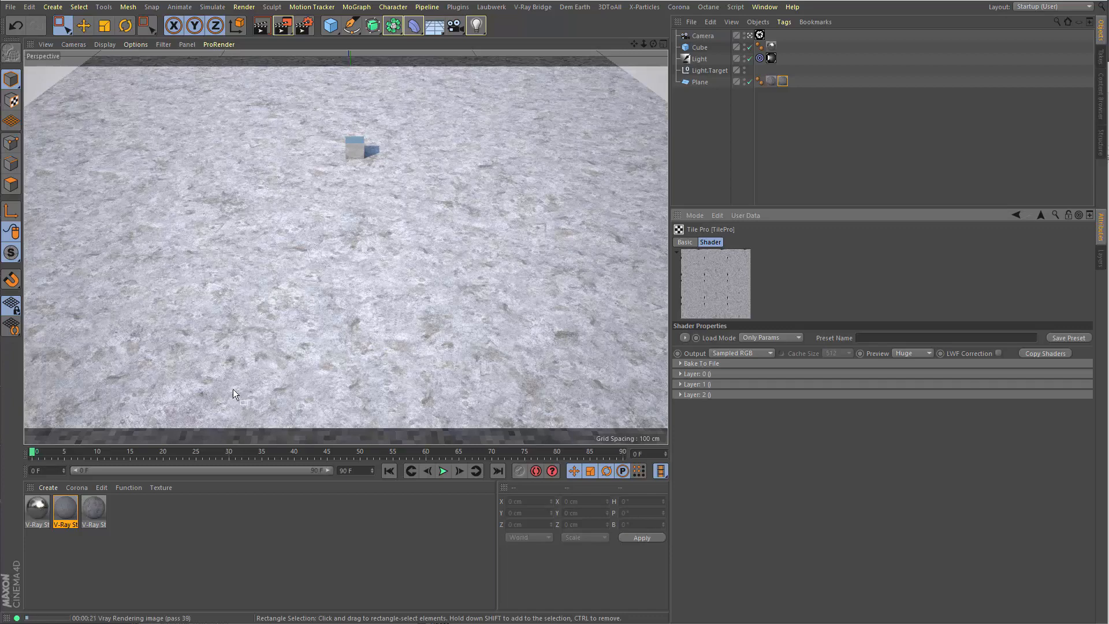
left_click(770, 81)
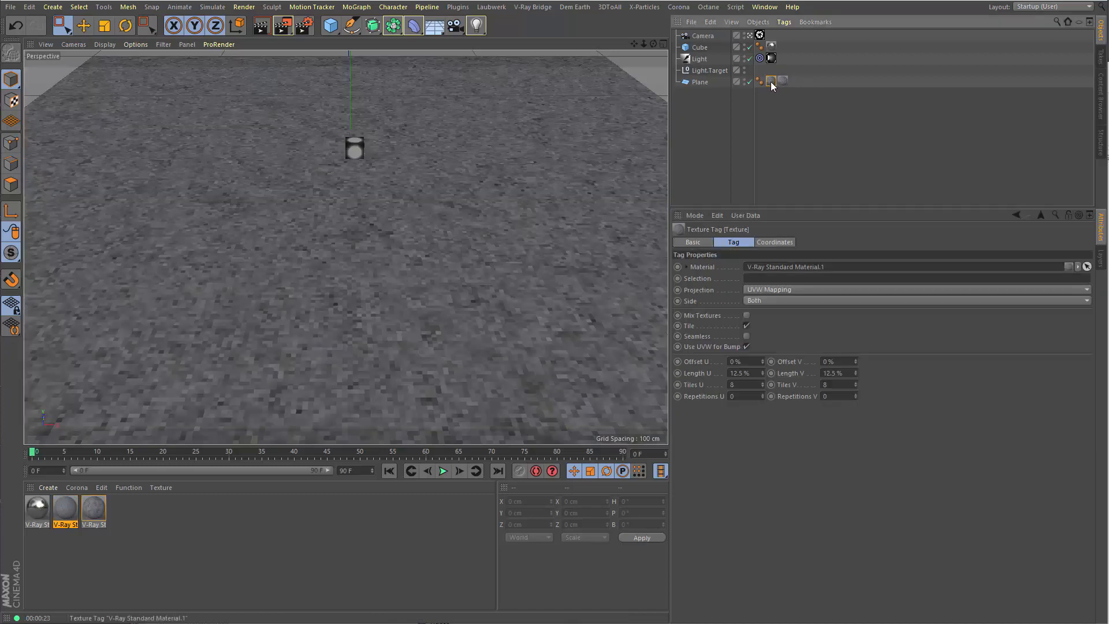
double_click(772, 81)
left_click(783, 82)
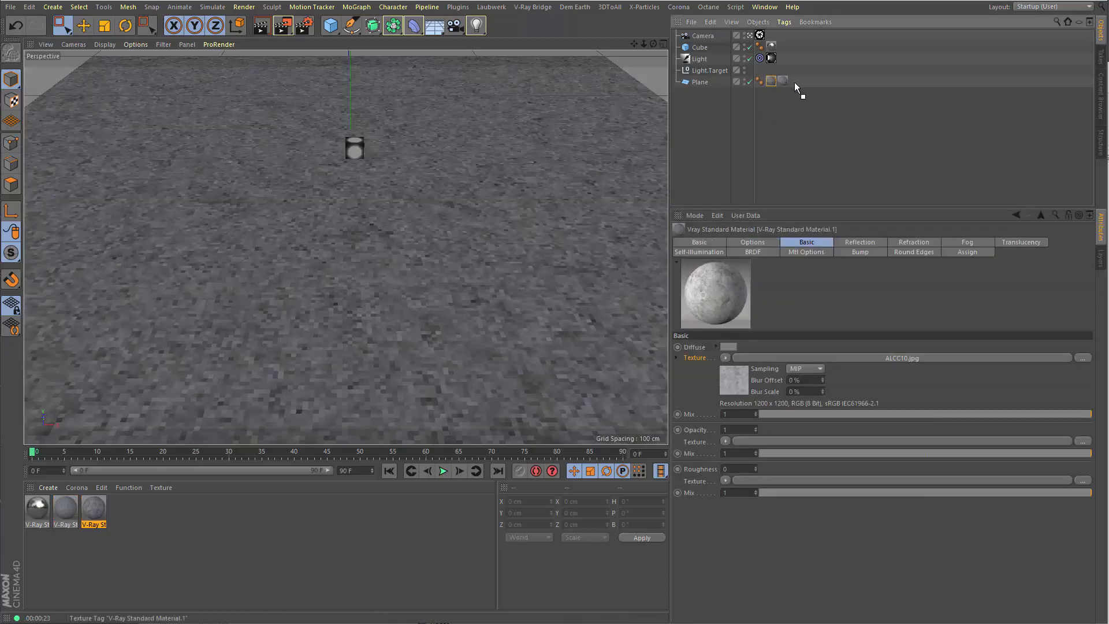
left_click(261, 27)
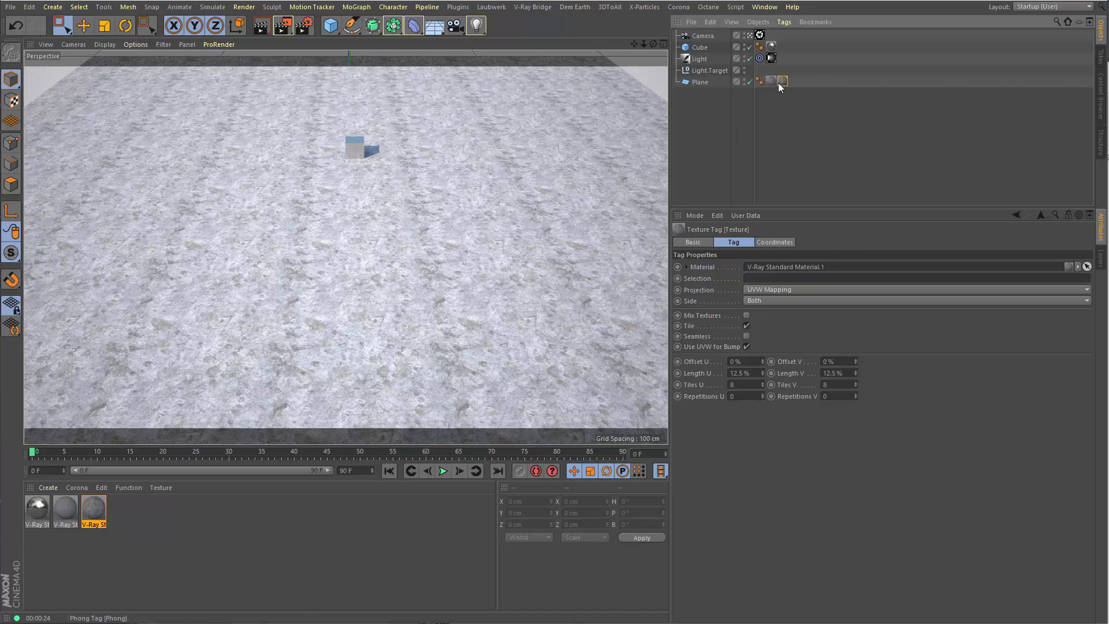
Move the Tile Pro material's tag back to last place on the Plane and open its Tile Pro shader.
left_click_drag(774, 81, 811, 91)
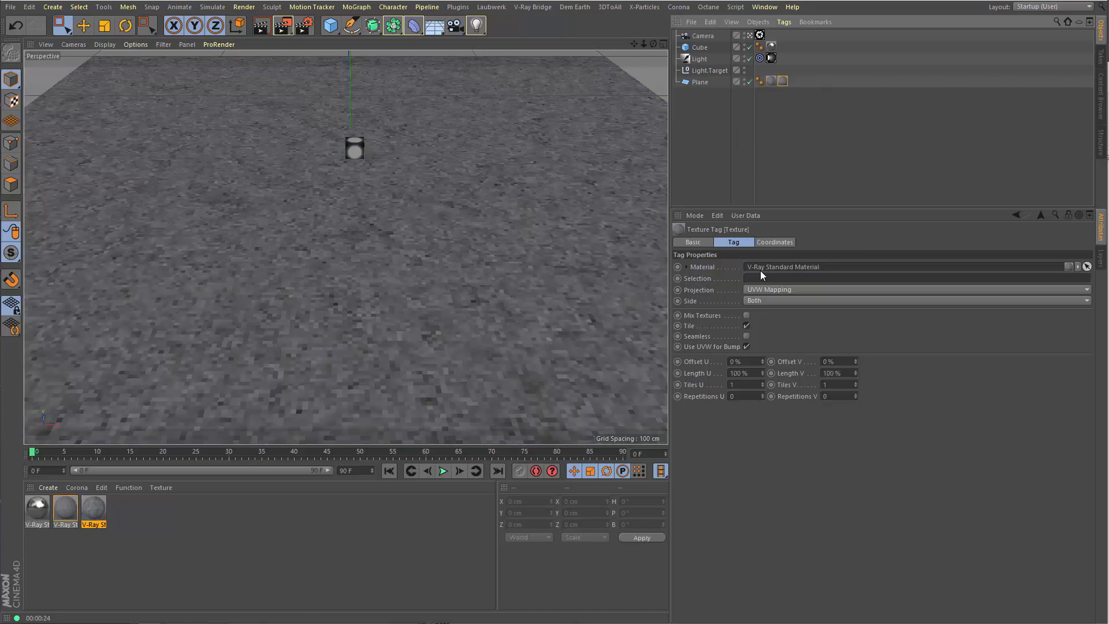
double_click(783, 81)
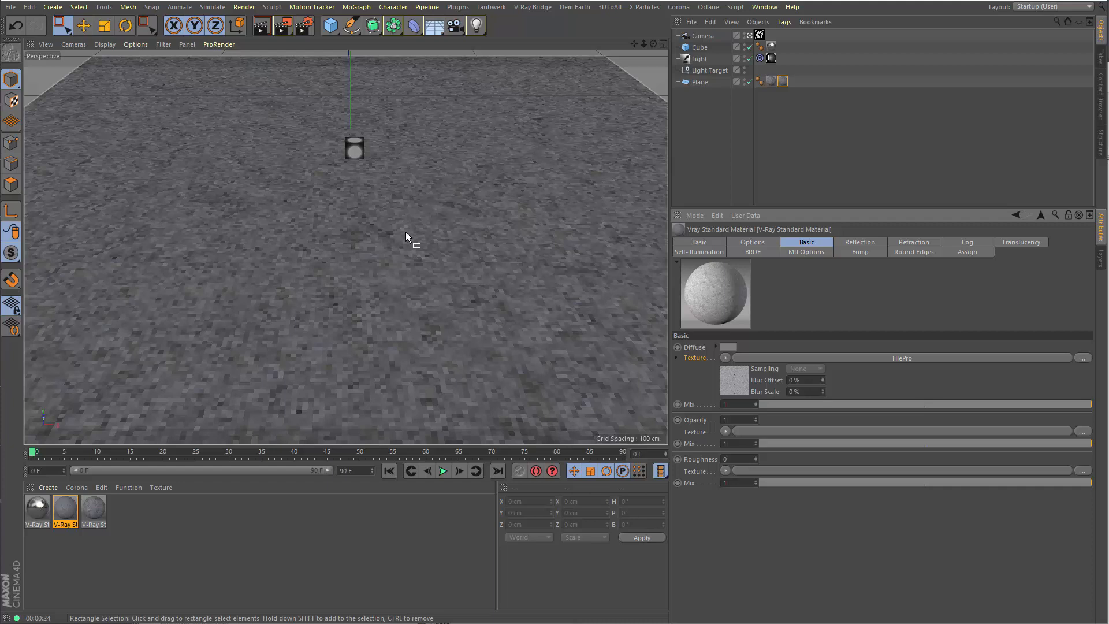
left_click(731, 379)
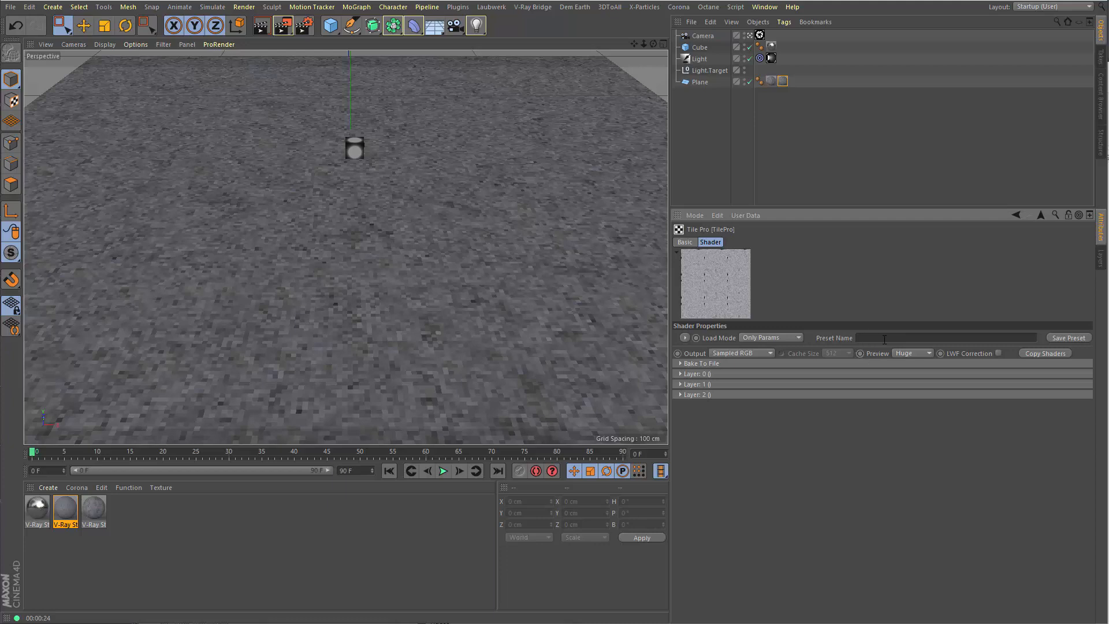
left_click(688, 337)
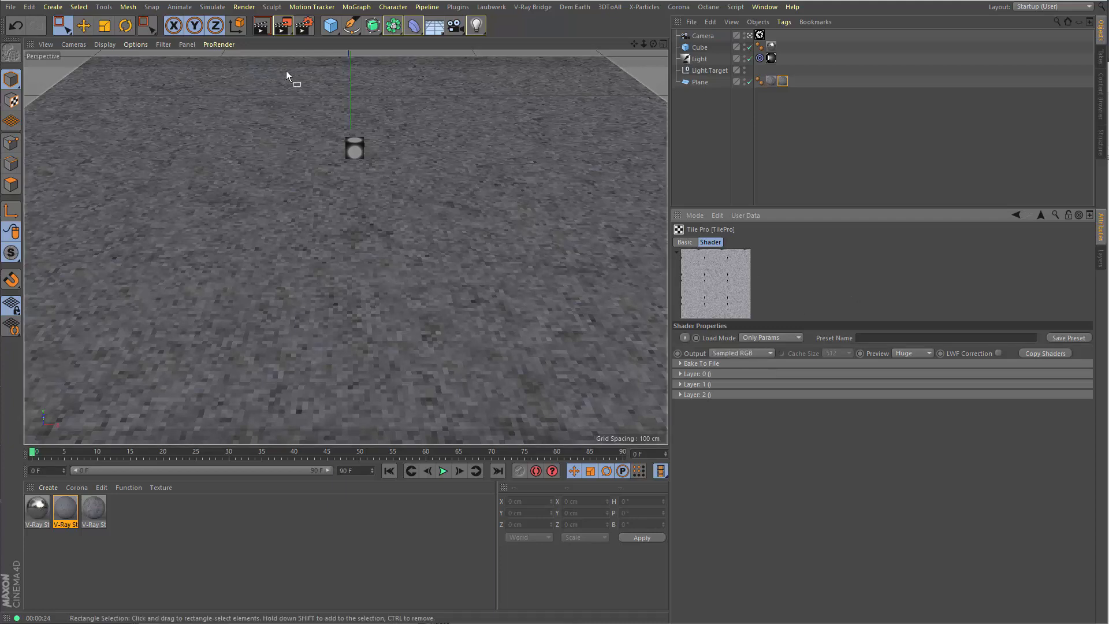
Compare the two floor materials in the viewport by swapping the Plane's texture tags and swapping them back.
left_click(780, 82)
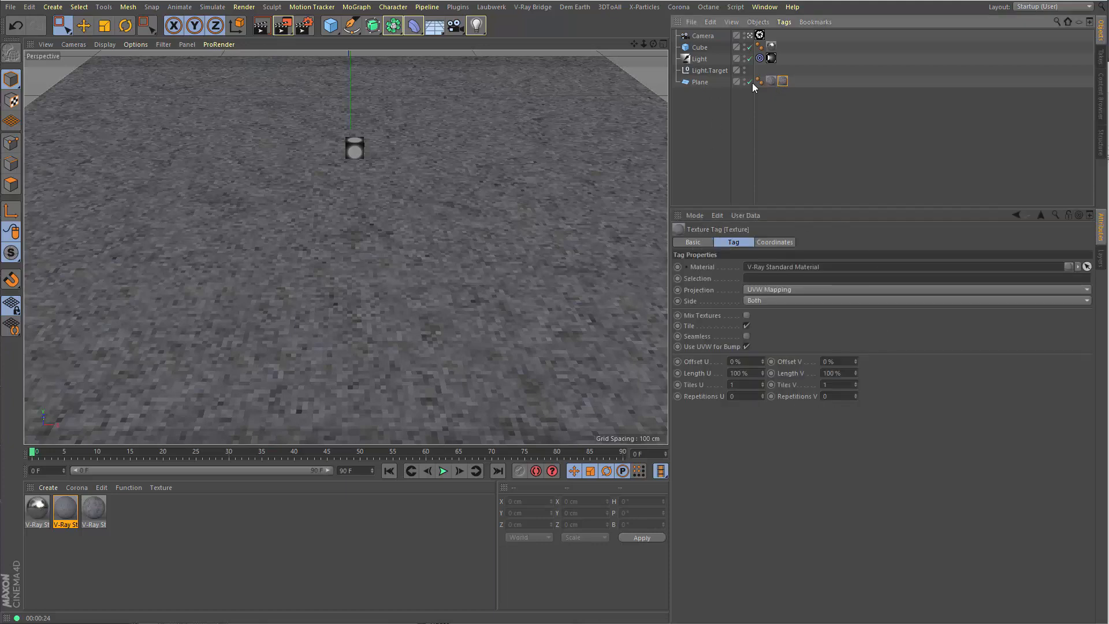
left_click(771, 85)
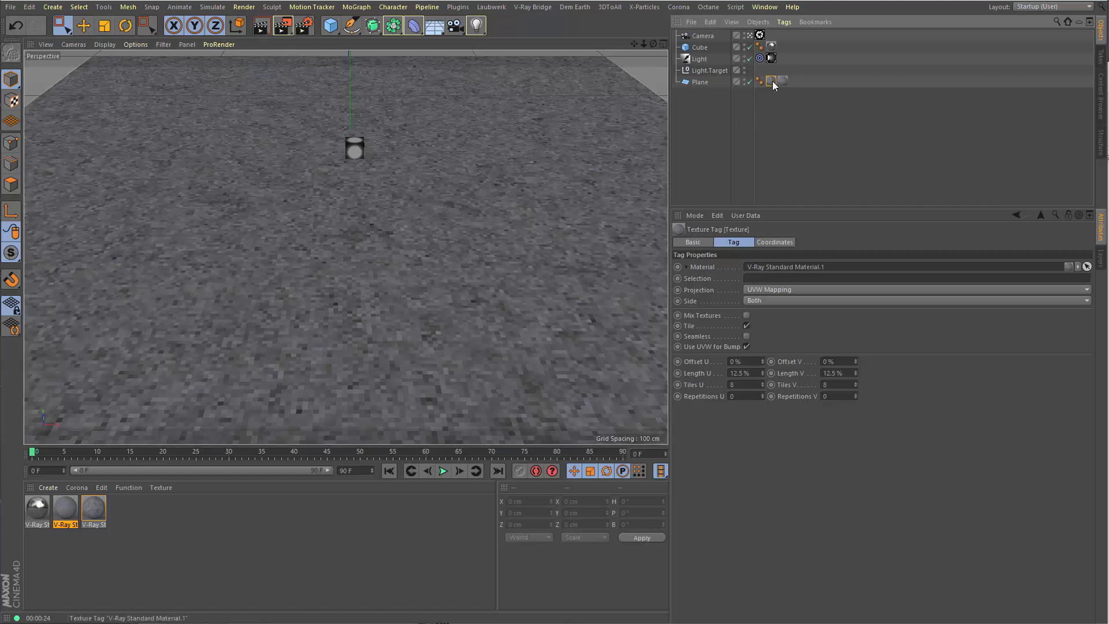
left_click_drag(771, 82, 793, 83)
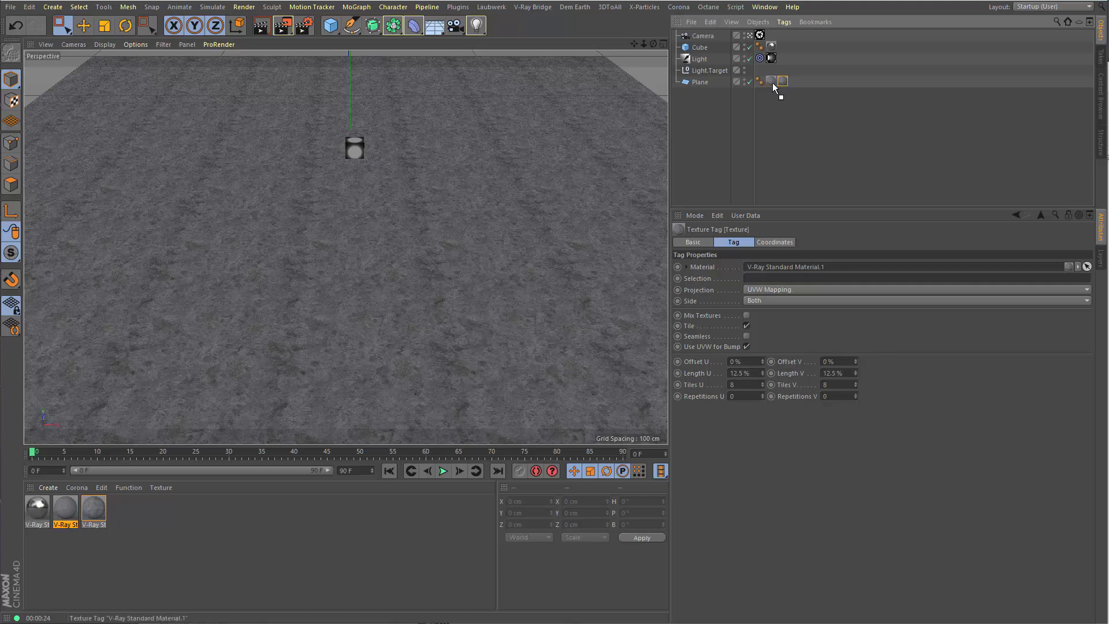
left_click_drag(773, 83, 781, 84)
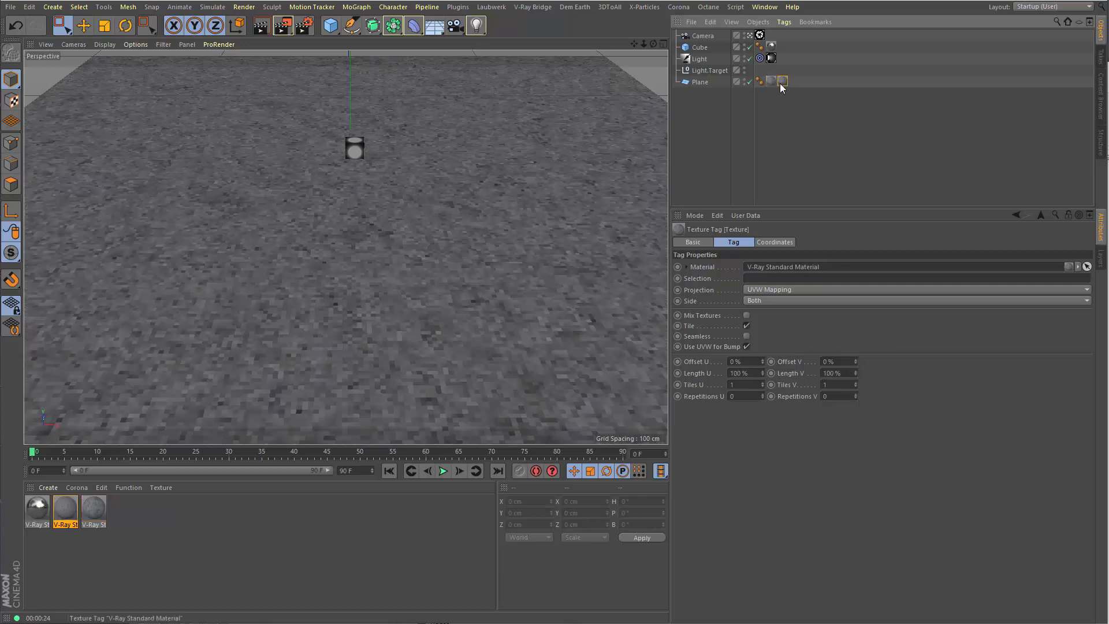
Open the Tile Pro shader of the Plane's last texture tag and load the Softpatch 8x preset.
double_click(781, 84)
left_click(737, 380)
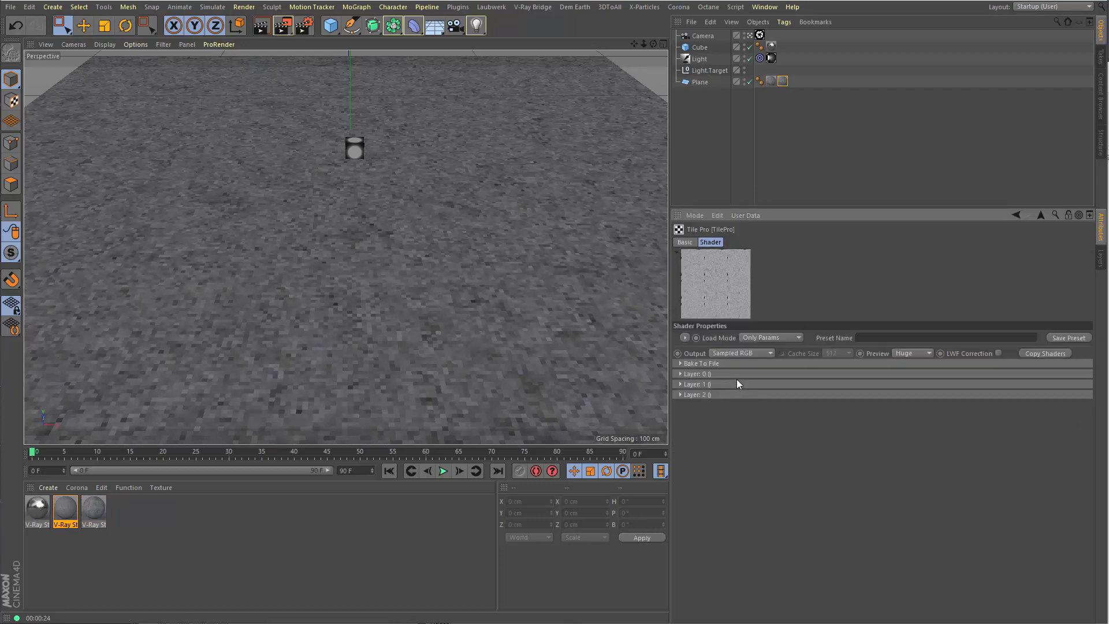
left_click(684, 336)
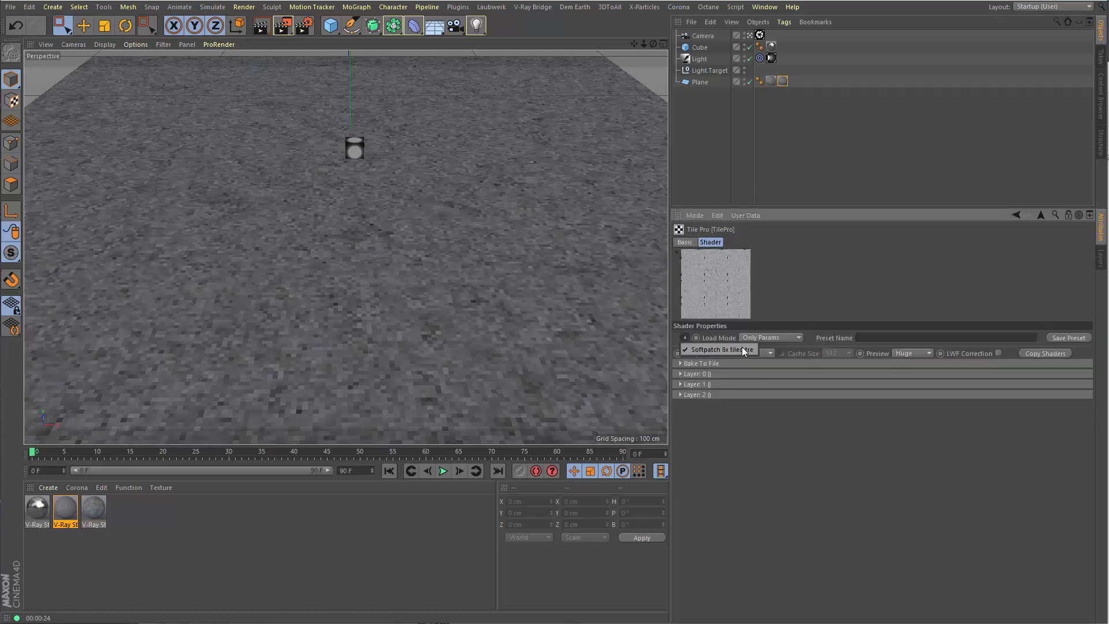
left_click(722, 349)
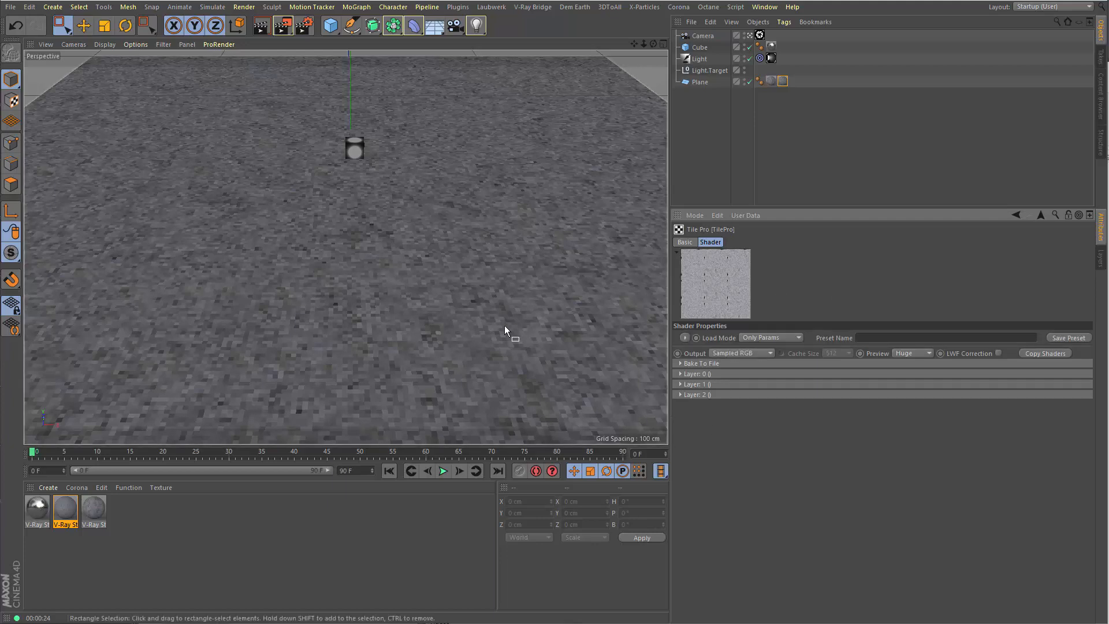
Set the Tile Pro shader's preview size to Medium.
left_click(696, 374)
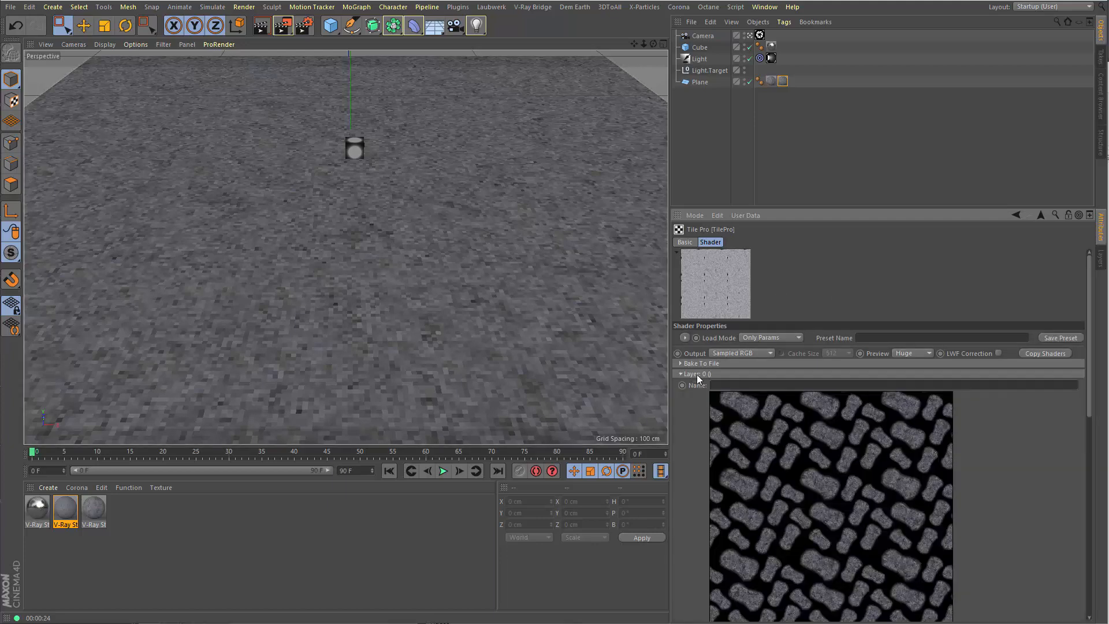
left_click(920, 353)
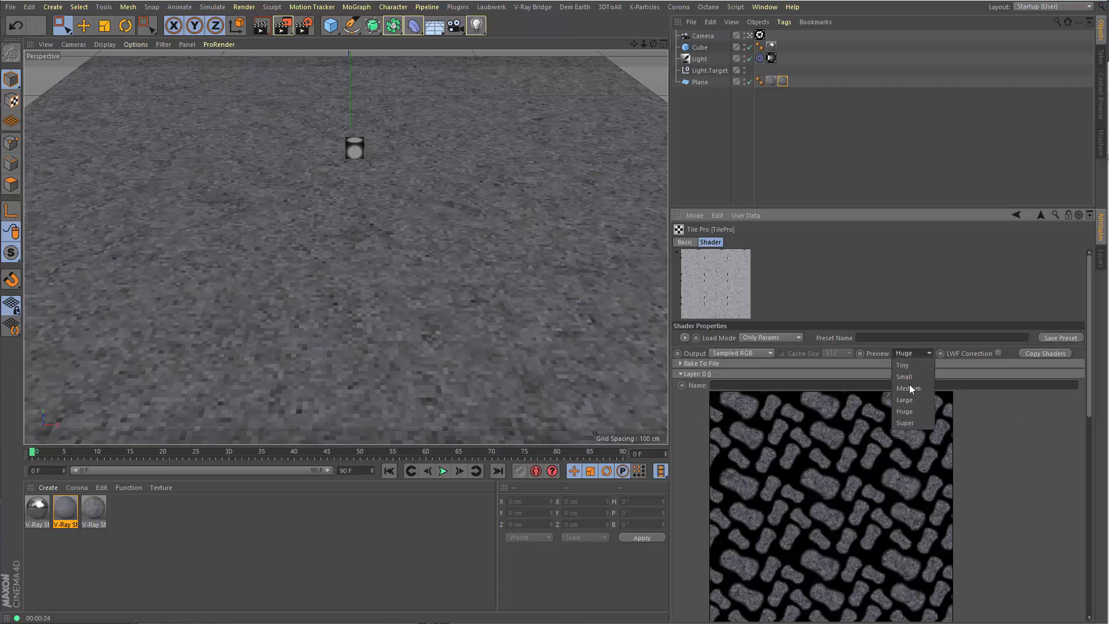
left_click(911, 388)
left_click(692, 373)
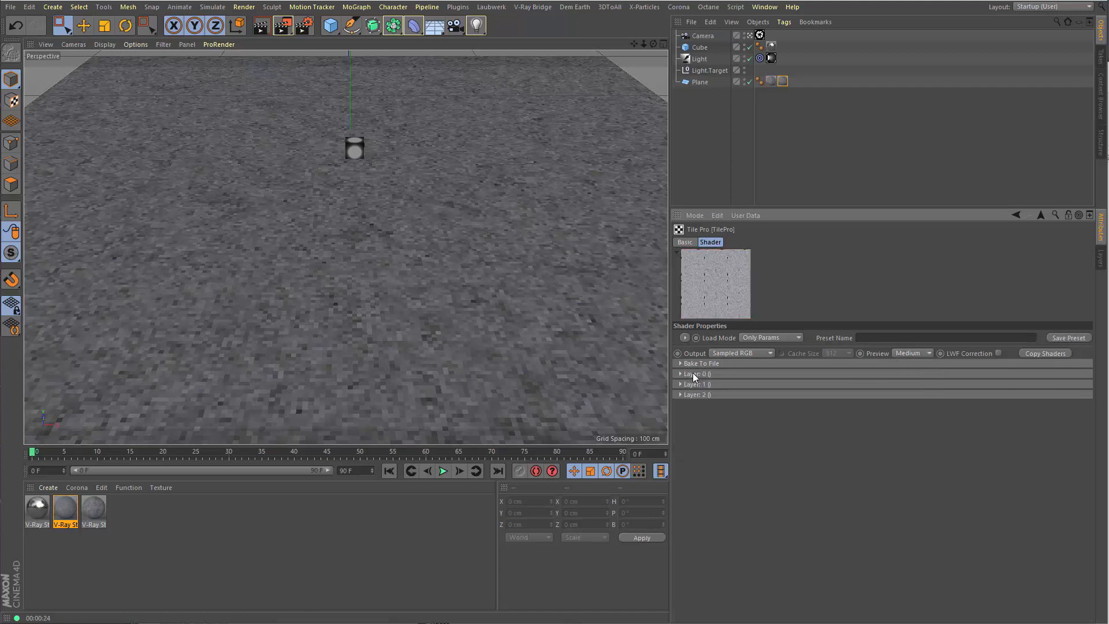
Examine the tile settings and source textures in the Tile Pro shader's layers, especially Layer 0.
left_click(695, 383)
left_click(694, 384)
left_click(697, 394)
left_click(698, 394)
left_click(699, 377)
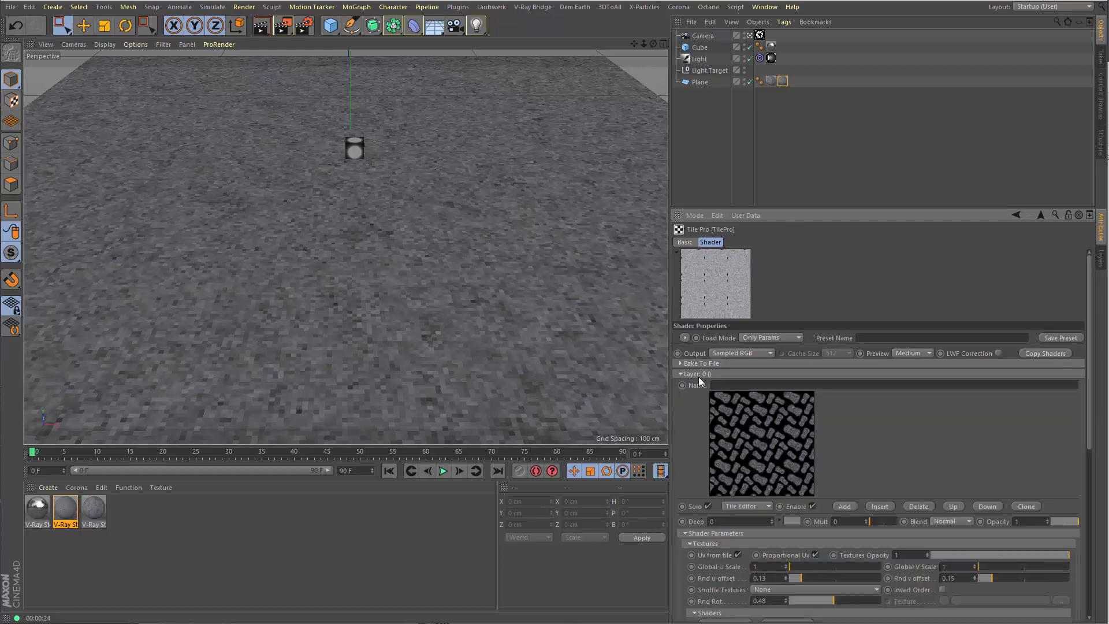
scroll(873, 443, "down", 3)
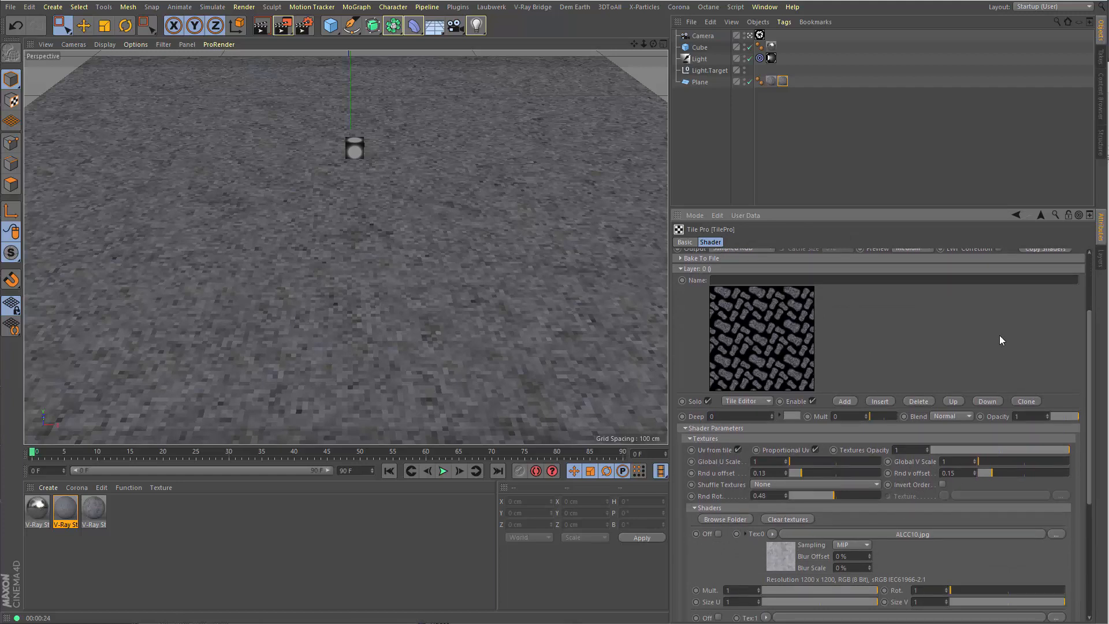
scroll(1008, 340, "up", 2)
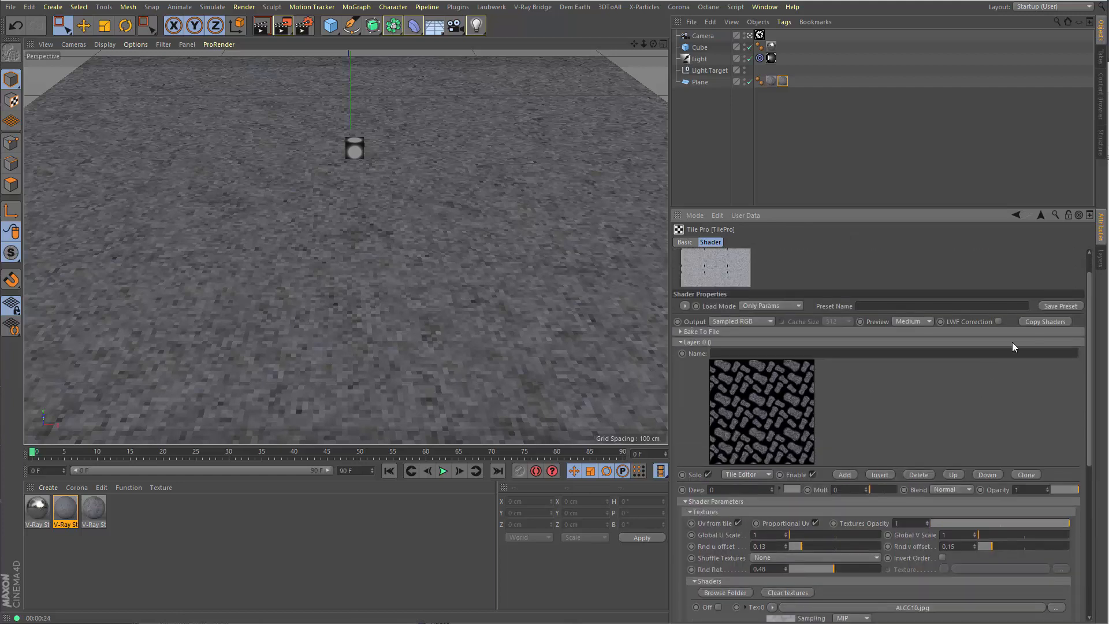
left_click(701, 342)
Render the view and switch to the open scene soft patch break texture example setup 003 corona.c4d.
left_click(262, 28)
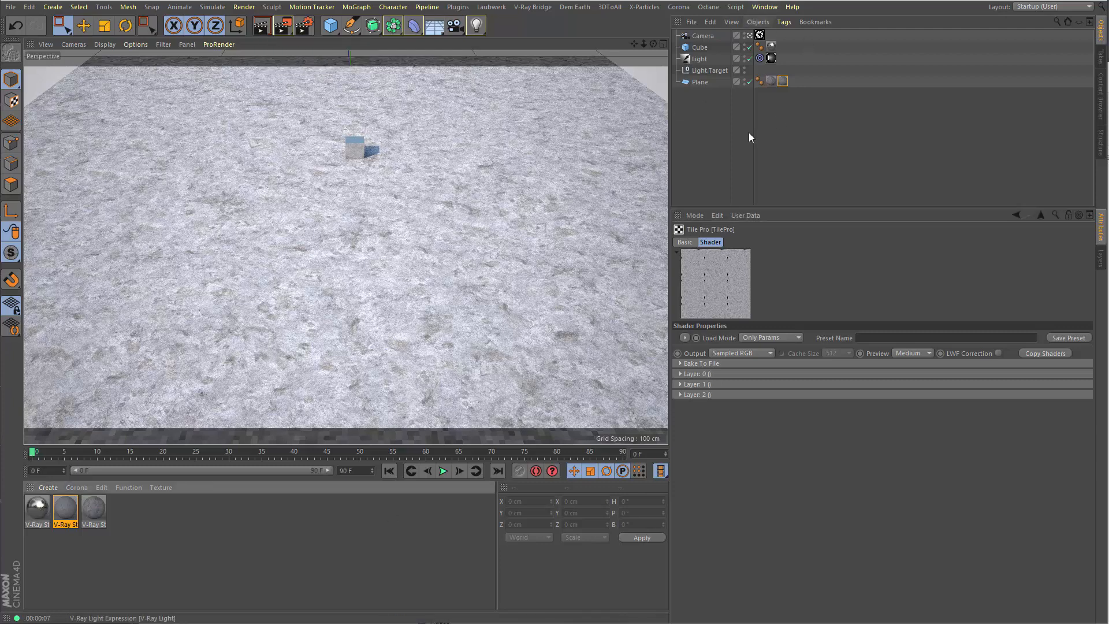
left_click(715, 92)
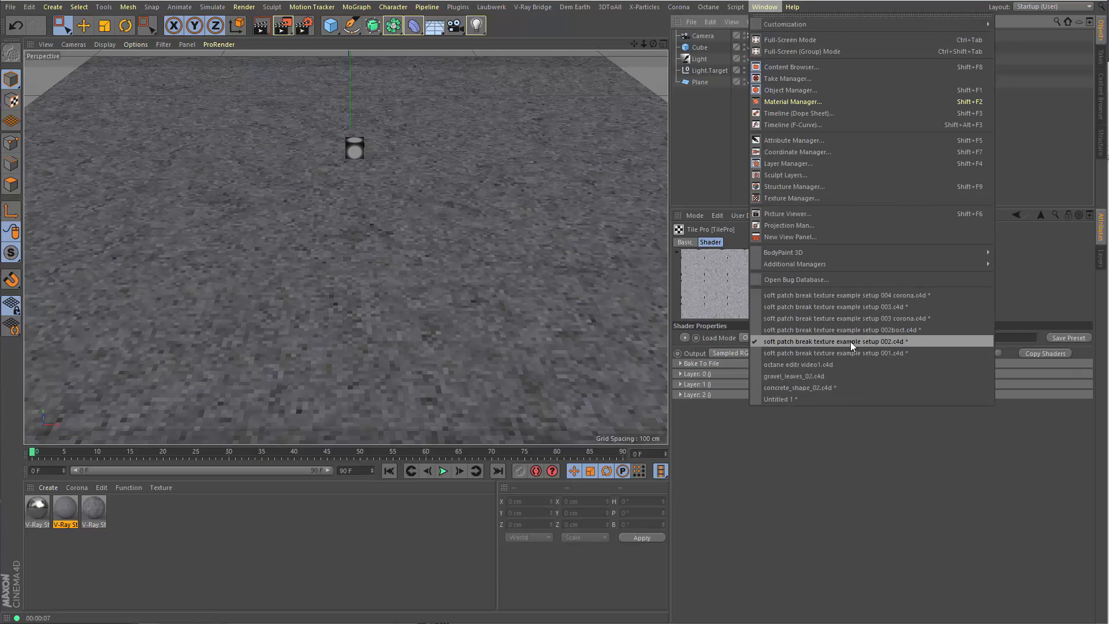
left_click(802, 319)
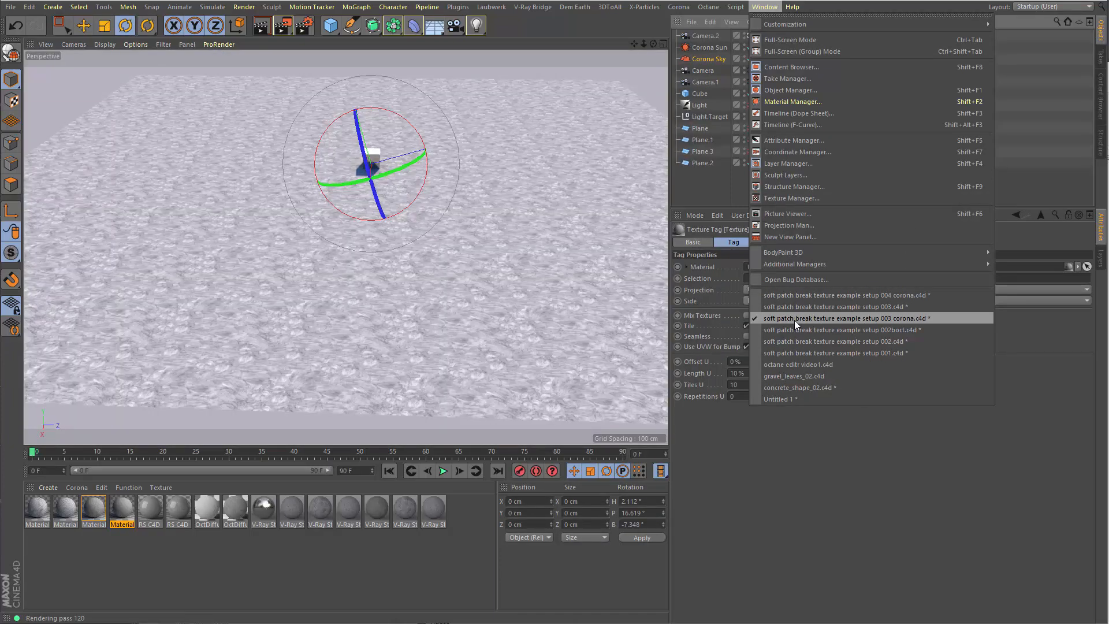
left_click(794, 320)
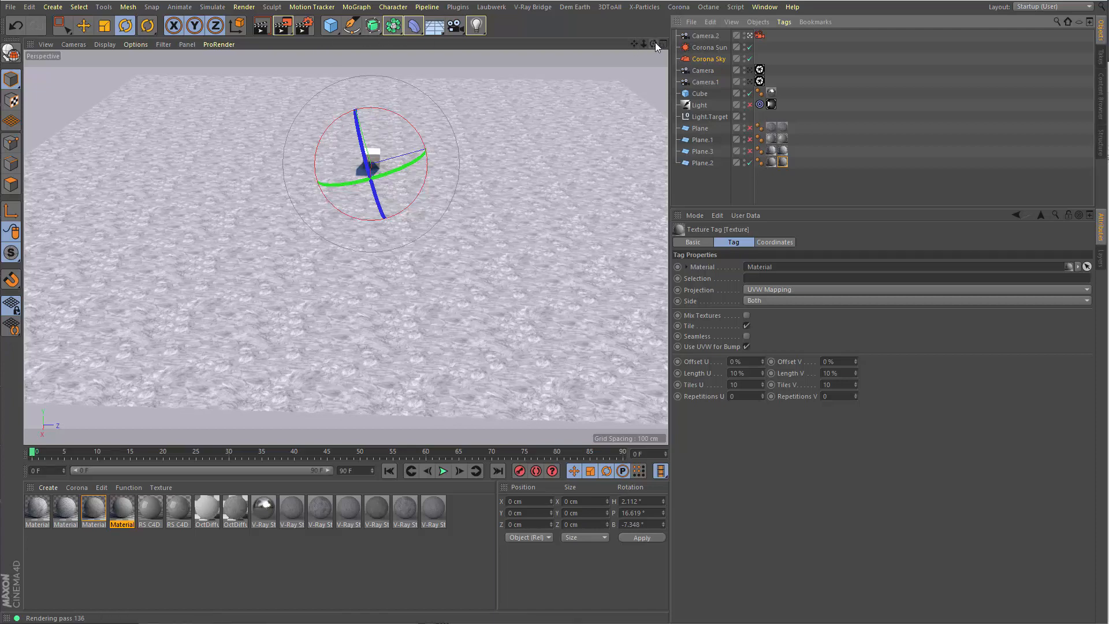
Examine the tiled floor and the Corona material and tiling settings of Plane.2's last texture tag.
mouse_move(655, 43)
left_mouse_down()
mouse_move(665, 50)
mouse_move(665, 36)
mouse_move(650, 49)
left_mouse_up()
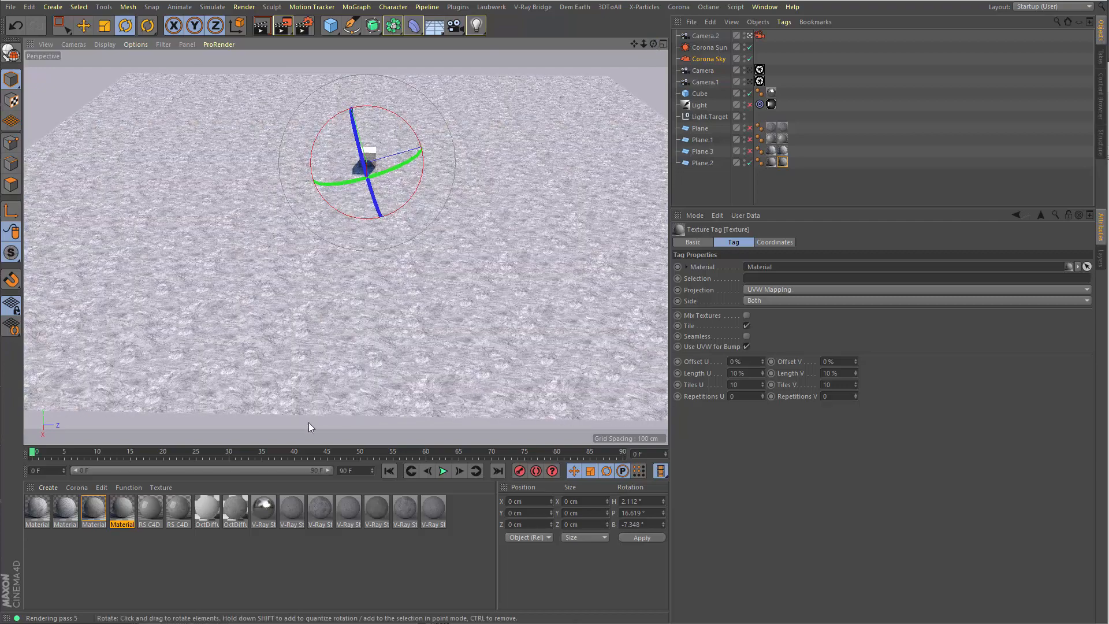
double_click(783, 164)
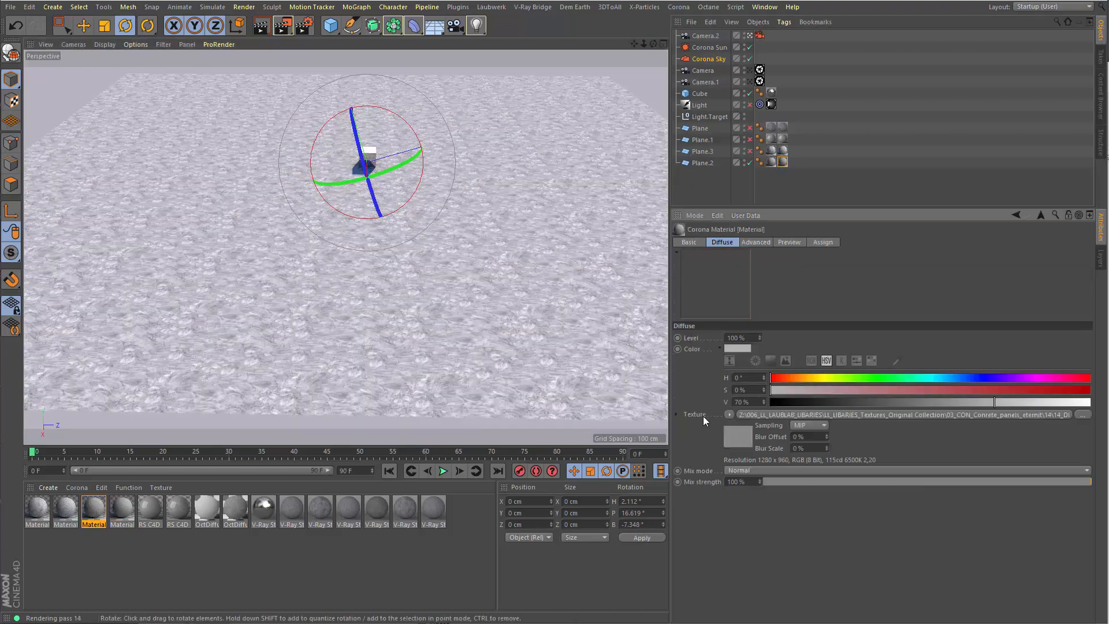
left_click(783, 162)
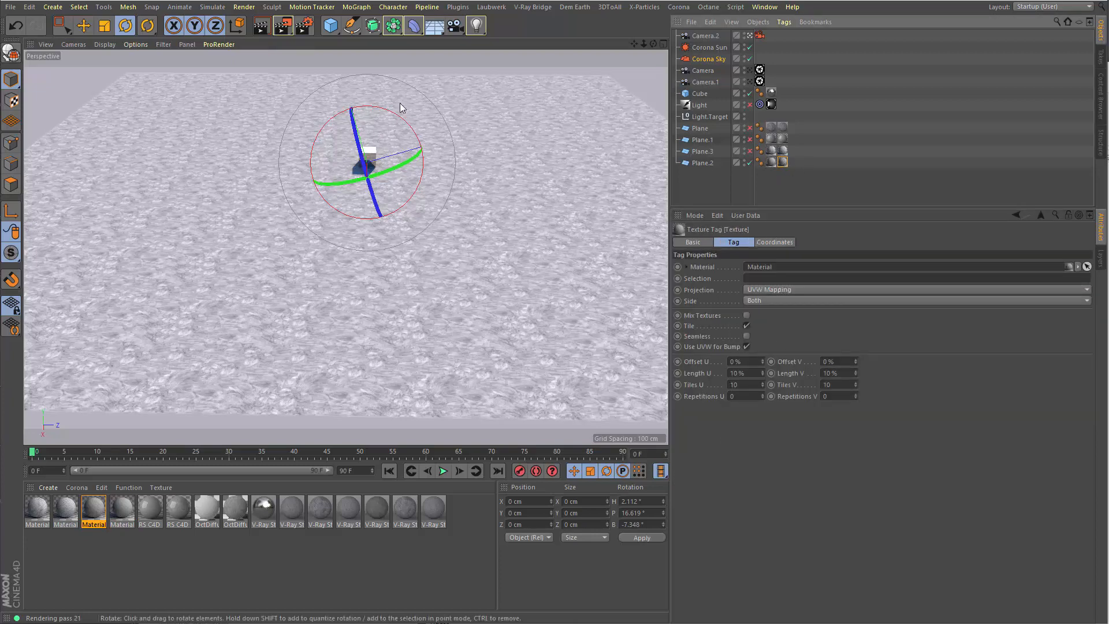
mouse_move(633, 44)
left_mouse_down()
mouse_move(622, 52)
mouse_move(653, 44)
left_mouse_up()
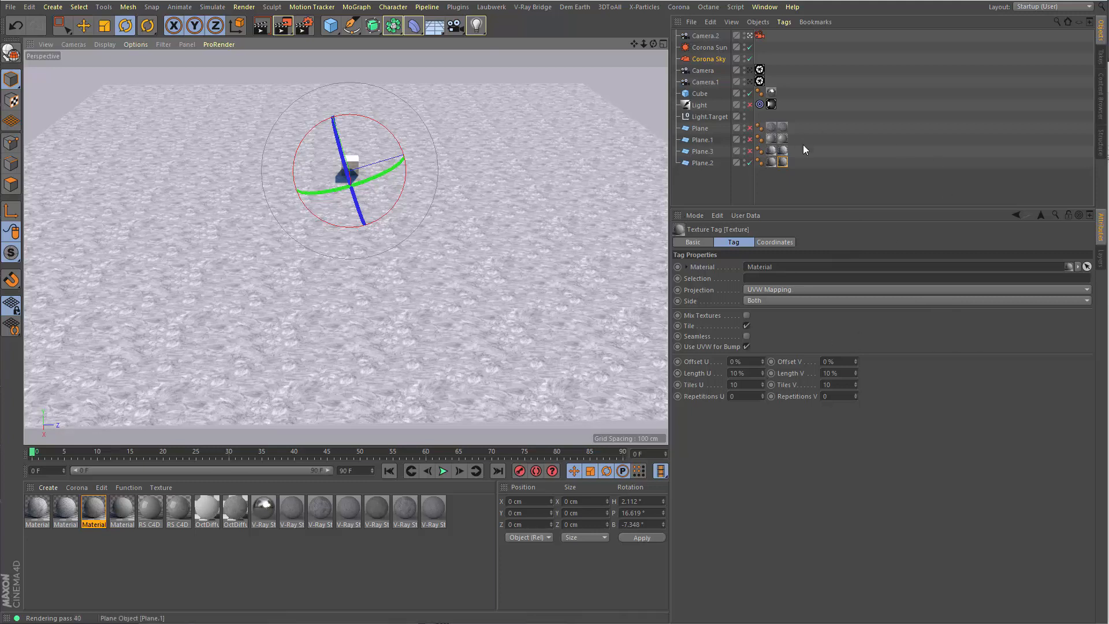
Open the Tile Pro shader of Plane.2's first texture tag and examine the settings of its Layer 0.
left_click(771, 164)
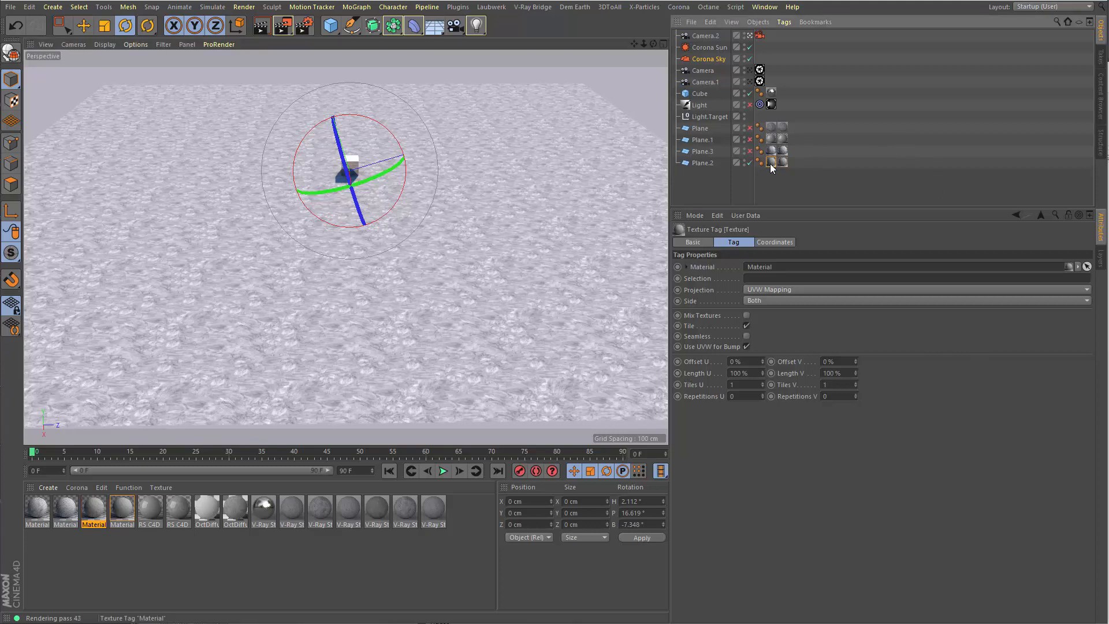
double_click(771, 164)
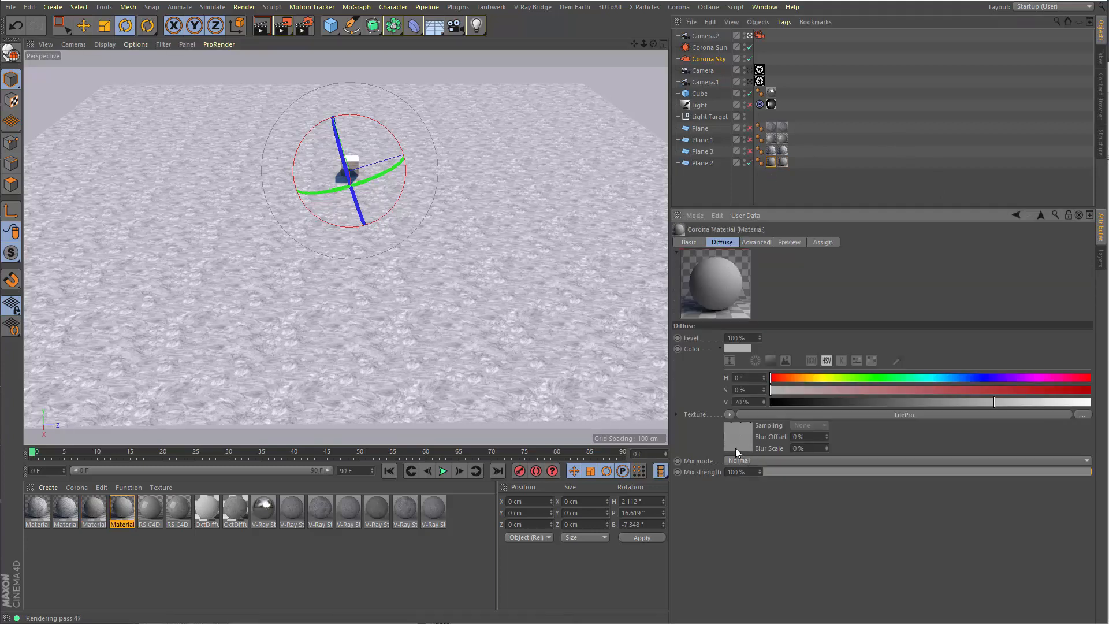
left_click(743, 435)
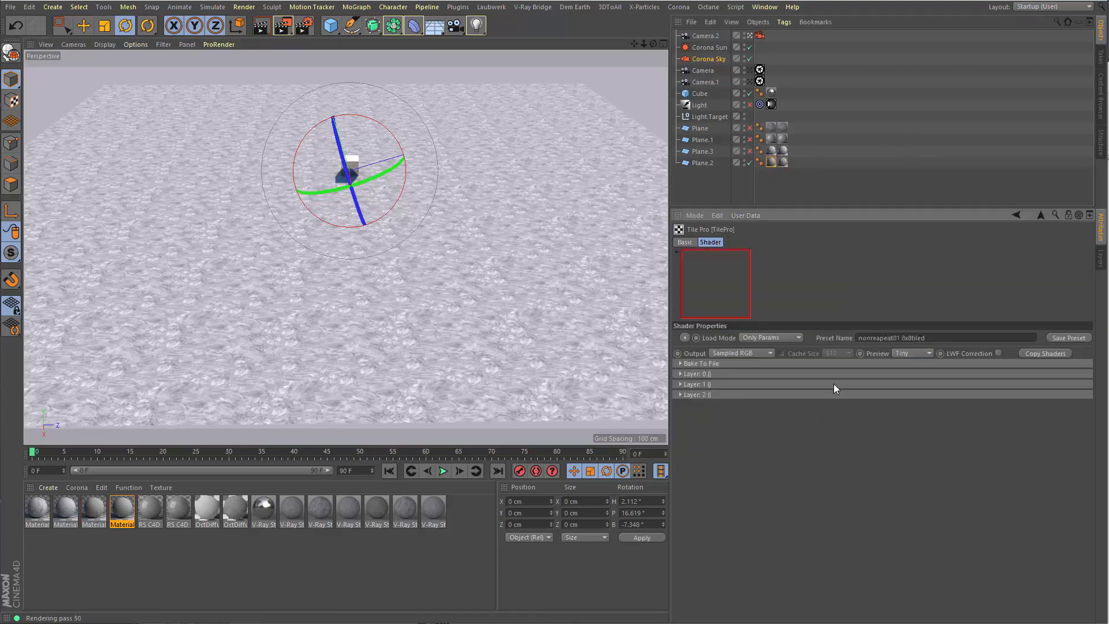
left_click_drag(778, 207, 777, 190)
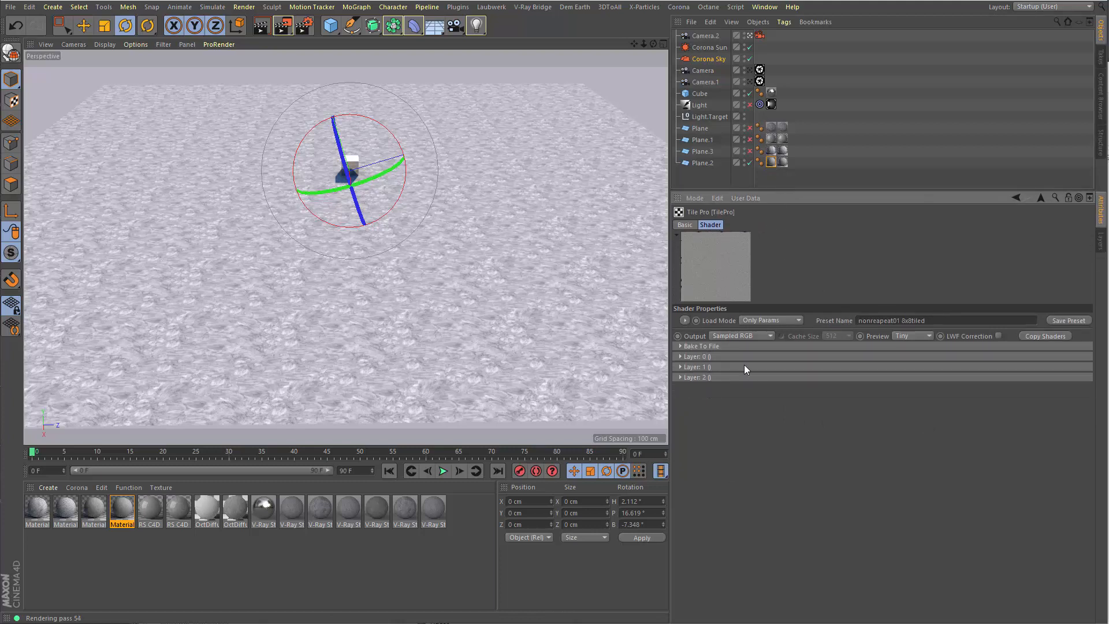
left_click(694, 357)
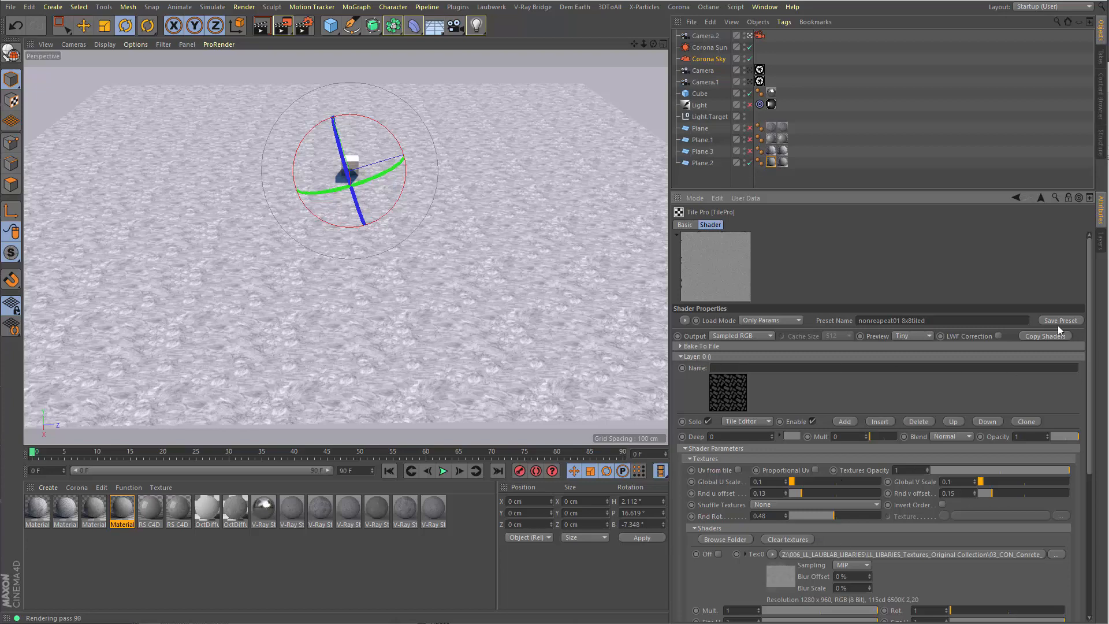
left_click(709, 357)
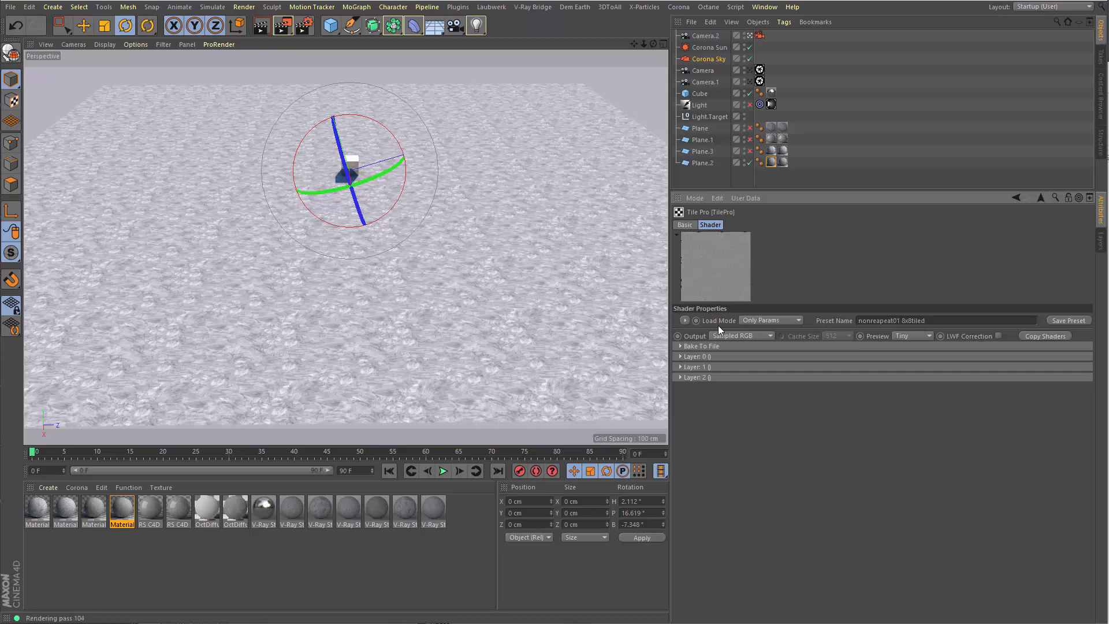
Move the Tile Pro material's tag to last place on Plane.2 and view the floor from different angles.
left_click_drag(771, 164, 795, 164)
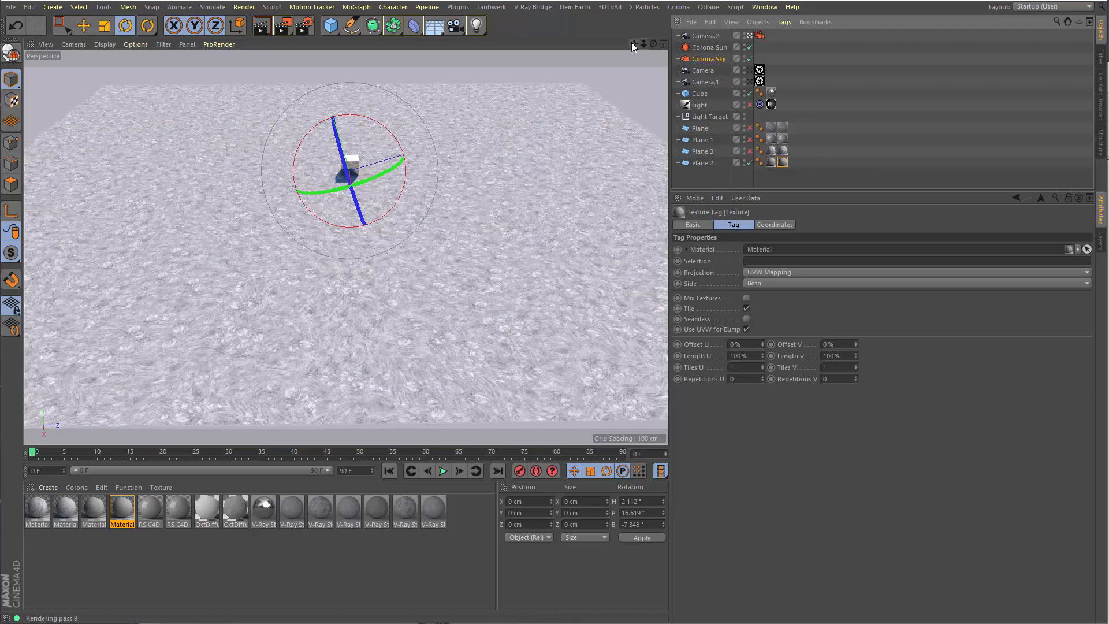
left_click_drag(634, 44, 634, 72)
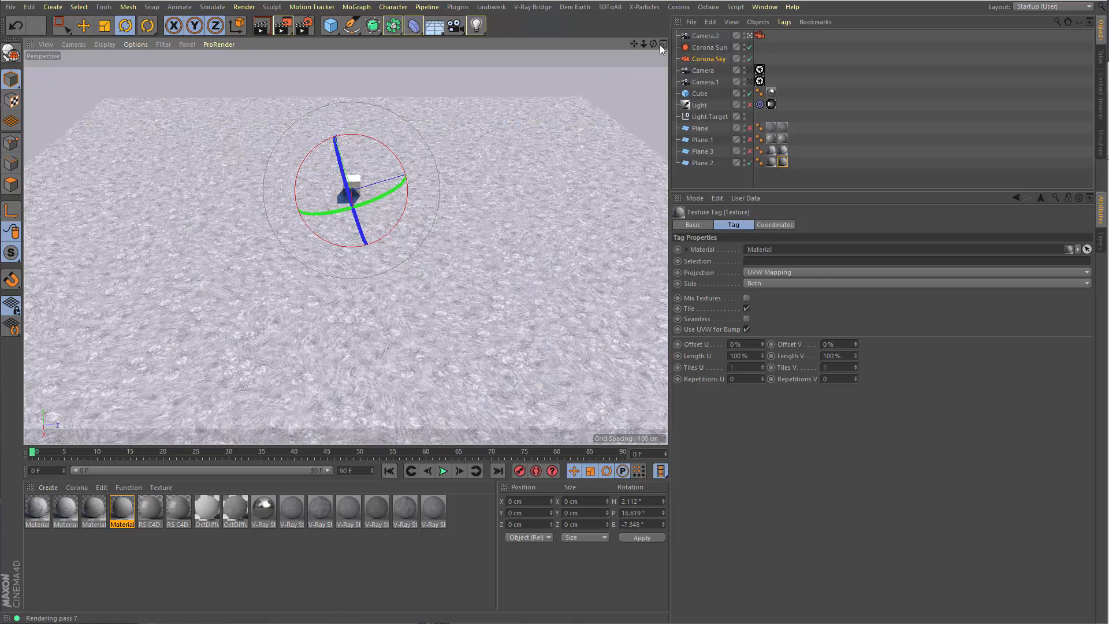
left_click_drag(656, 44, 580, 165)
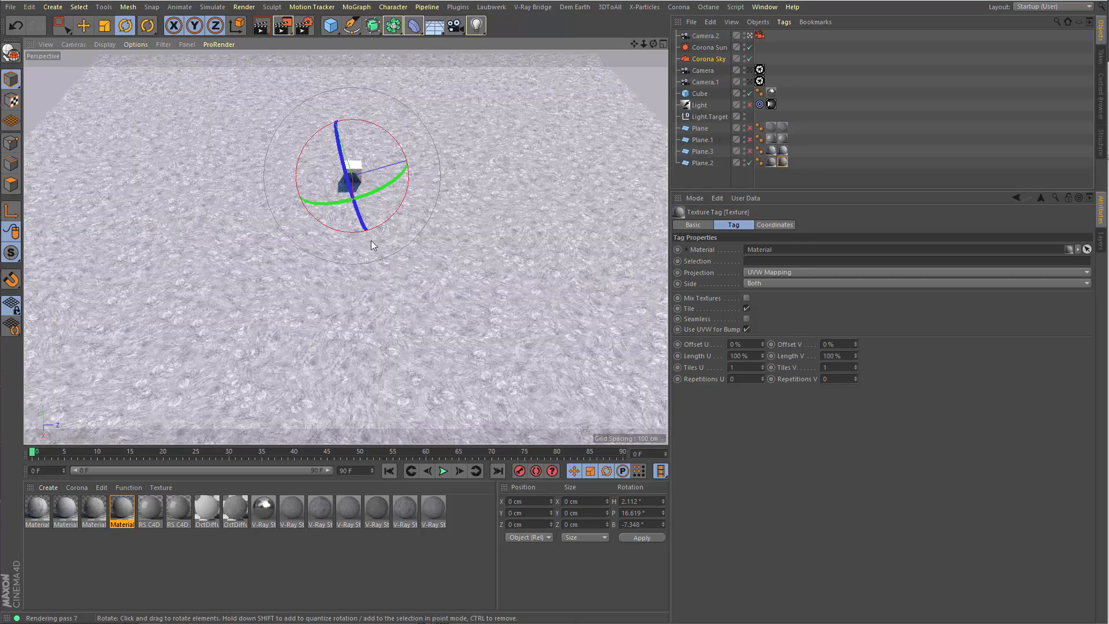
mouse_move(643, 45)
left_mouse_down()
mouse_move(693, 26)
mouse_move(625, 54)
left_mouse_up()
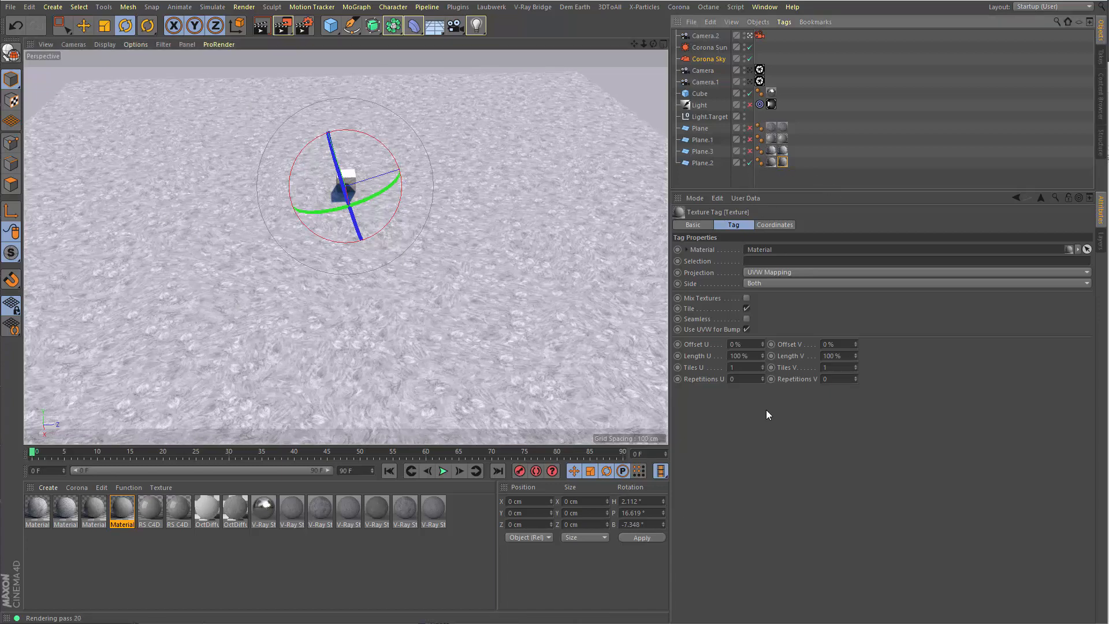
Set Length U and Length V of the Tile Pro material's tag on Plane.2 to 50%.
double_click(745, 355)
type("50")
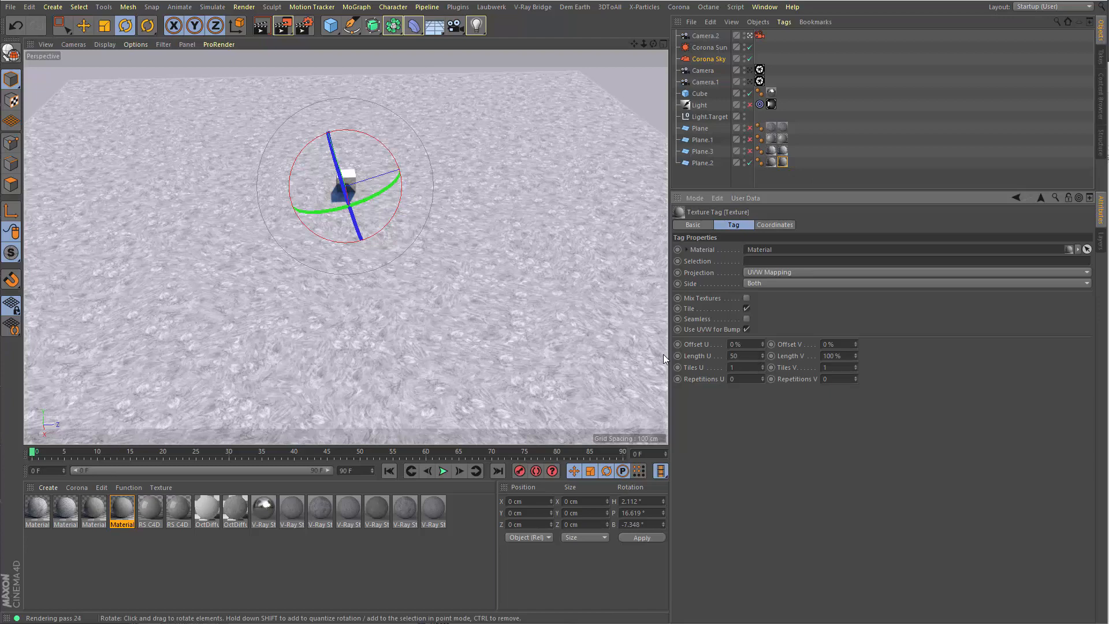
key("Return")
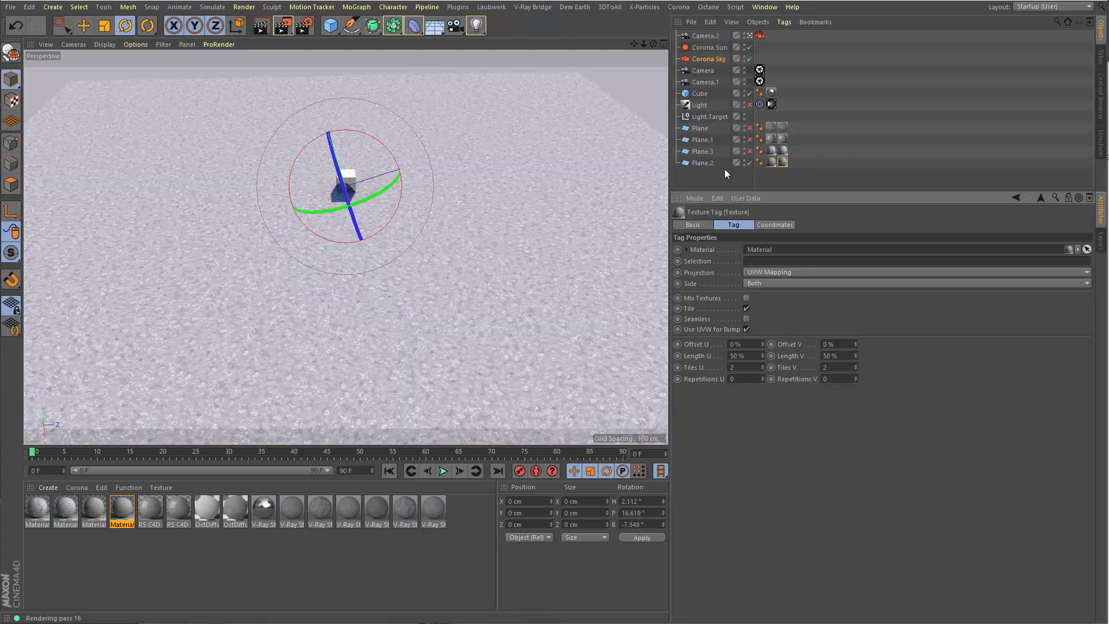
Set Length U and Length V of Plane.2's last texture tag to 33%.
double_click(783, 163)
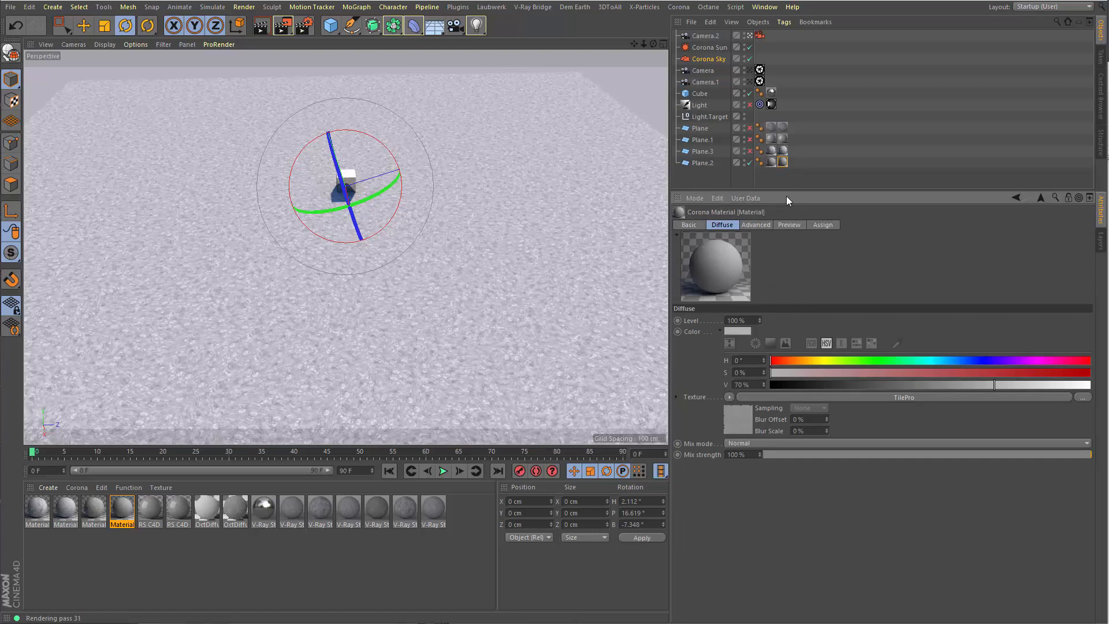
left_click(784, 163)
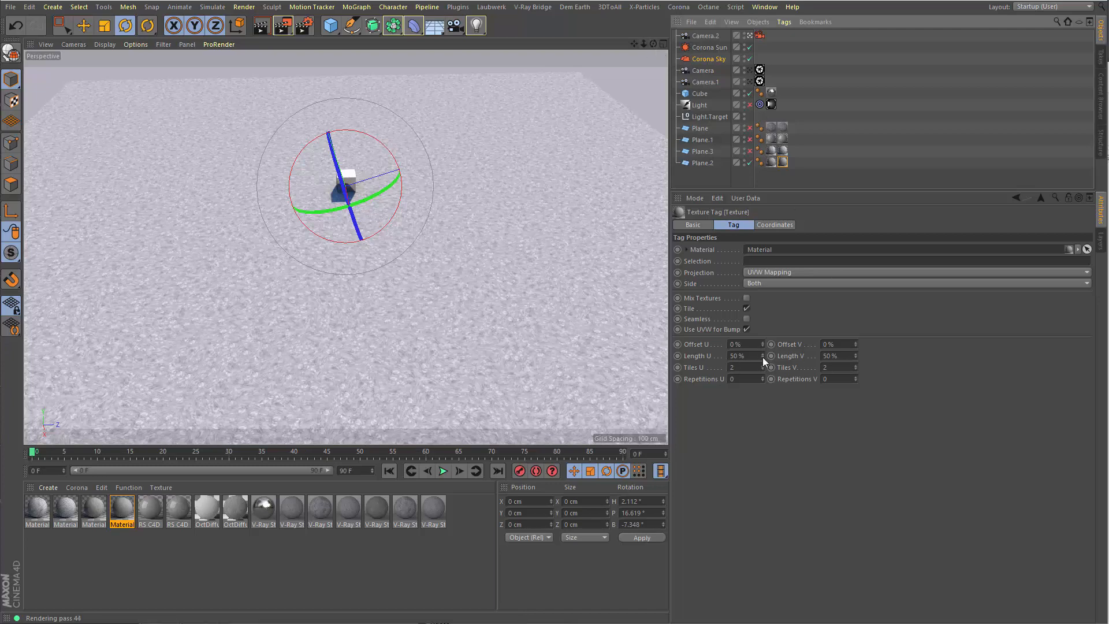
double_click(736, 356)
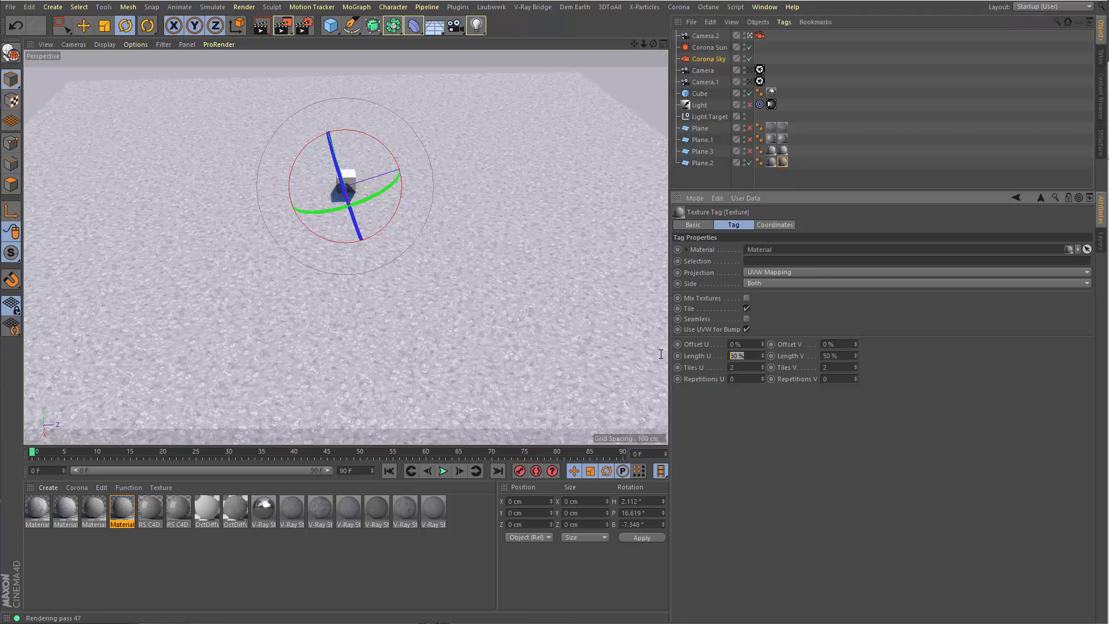
type("33")
key("Return")
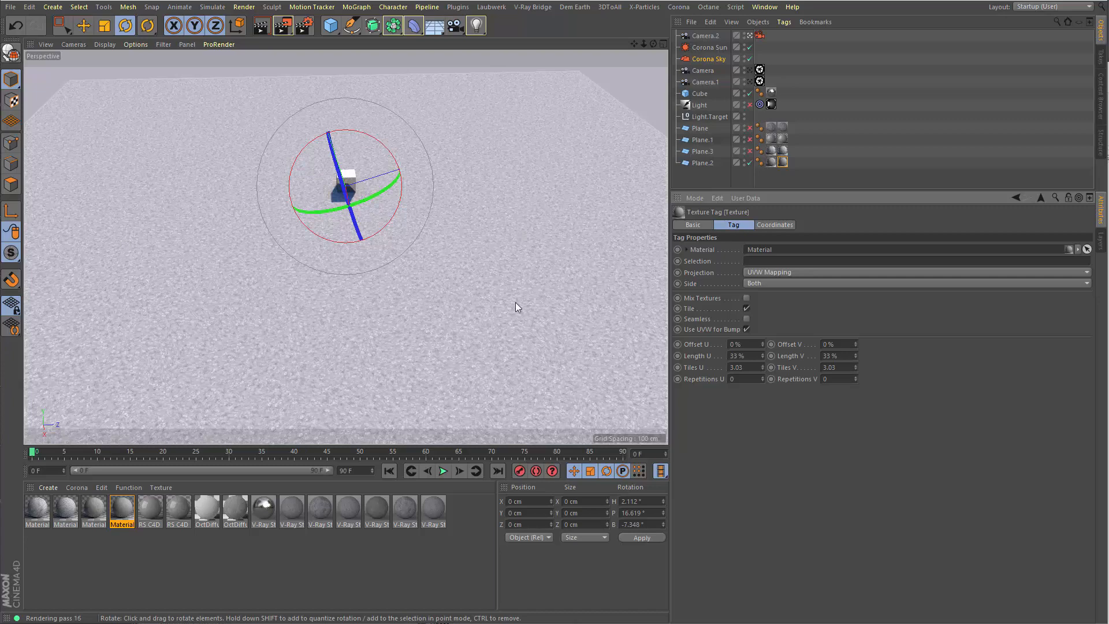
Open the Tile Pro shader of Plane.2's last texture tag and check its saved presets.
double_click(783, 163)
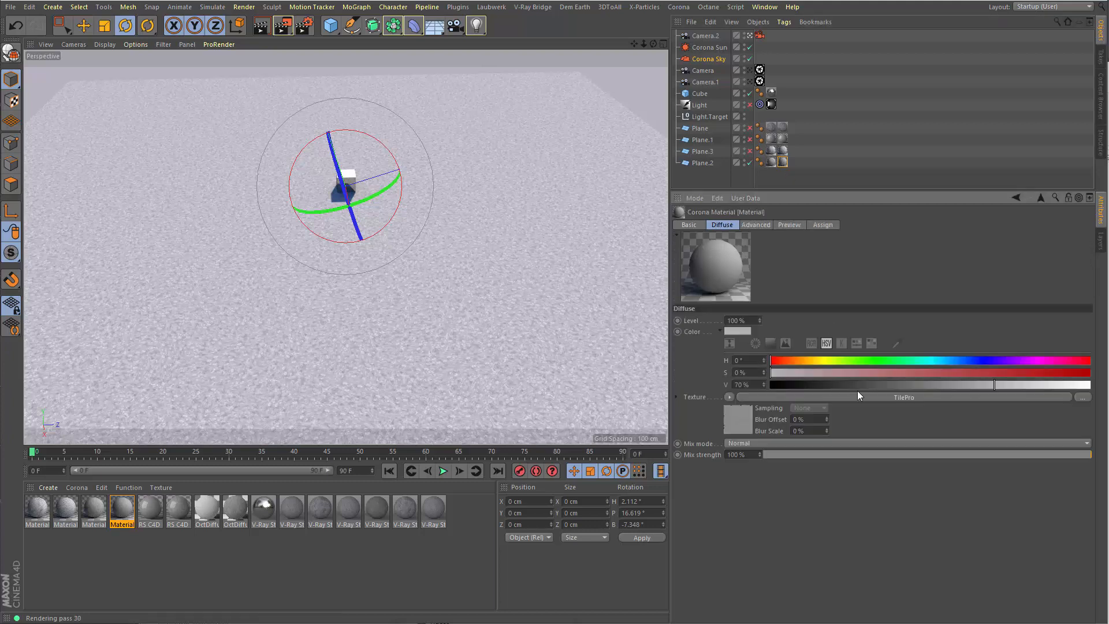
left_click(738, 423)
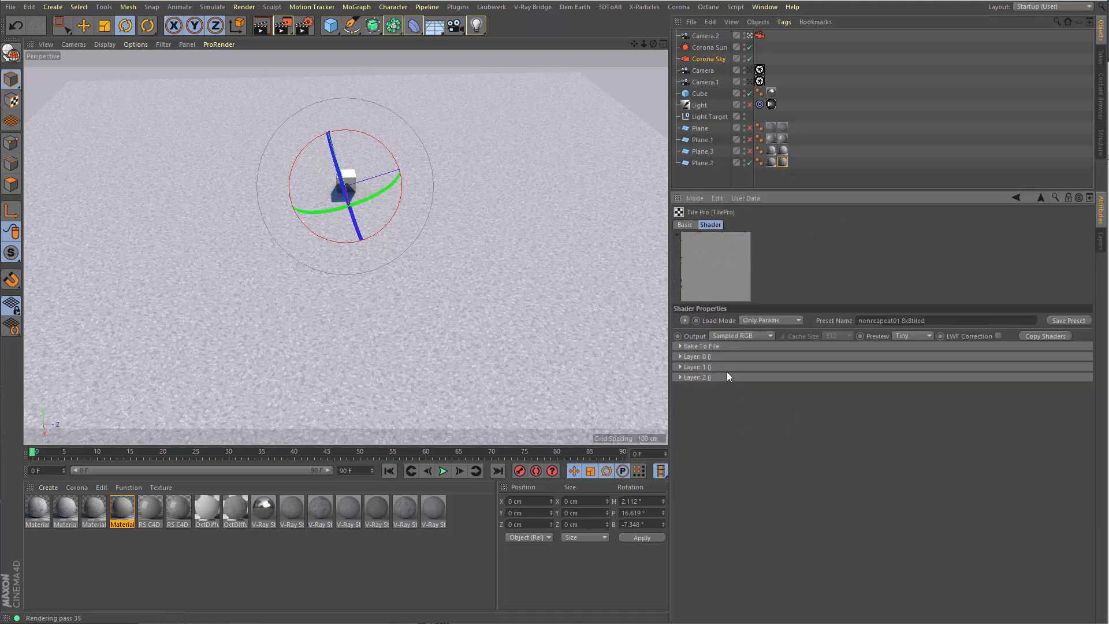
left_click(686, 320)
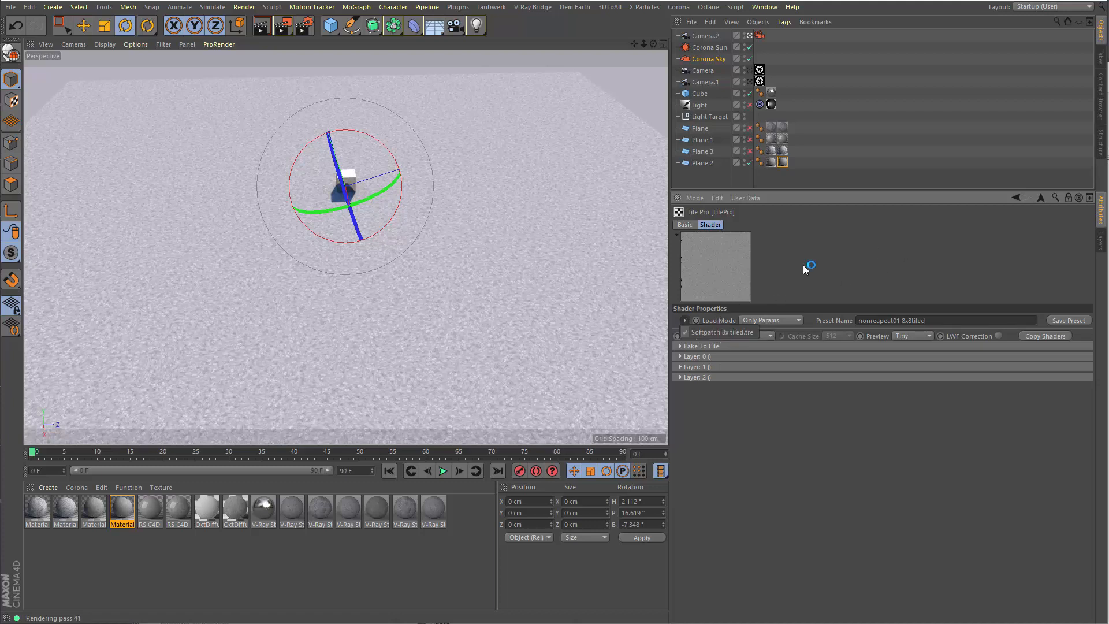
left_click(705, 332)
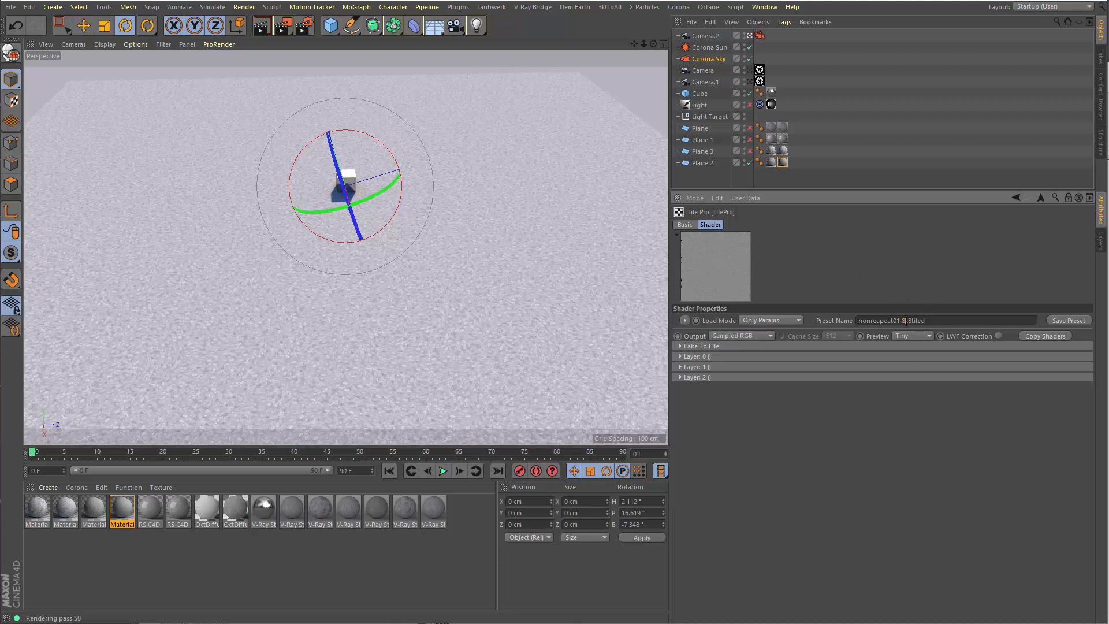
Save the Tile Pro settings as a preset named nonreapeat01 10x tiled and show the preset list.
left_click_drag(906, 322, 903, 324)
type("10x")
left_click(685, 320)
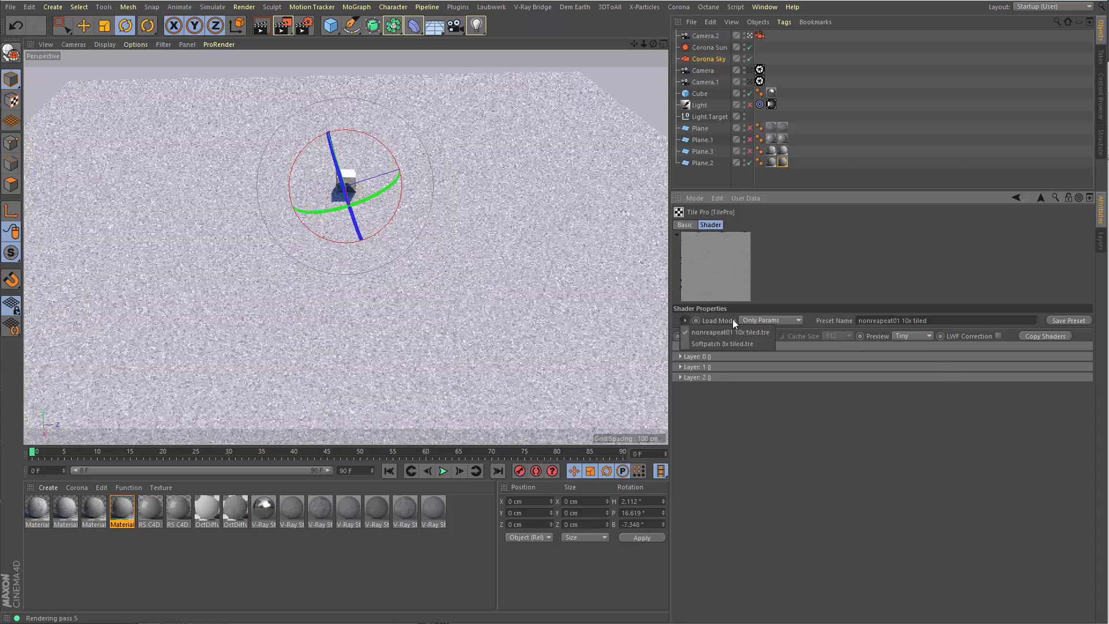
Examine the texture scale, offset and rotation parameters of Layer 0 in the Tile Pro shader.
left_click(820, 281)
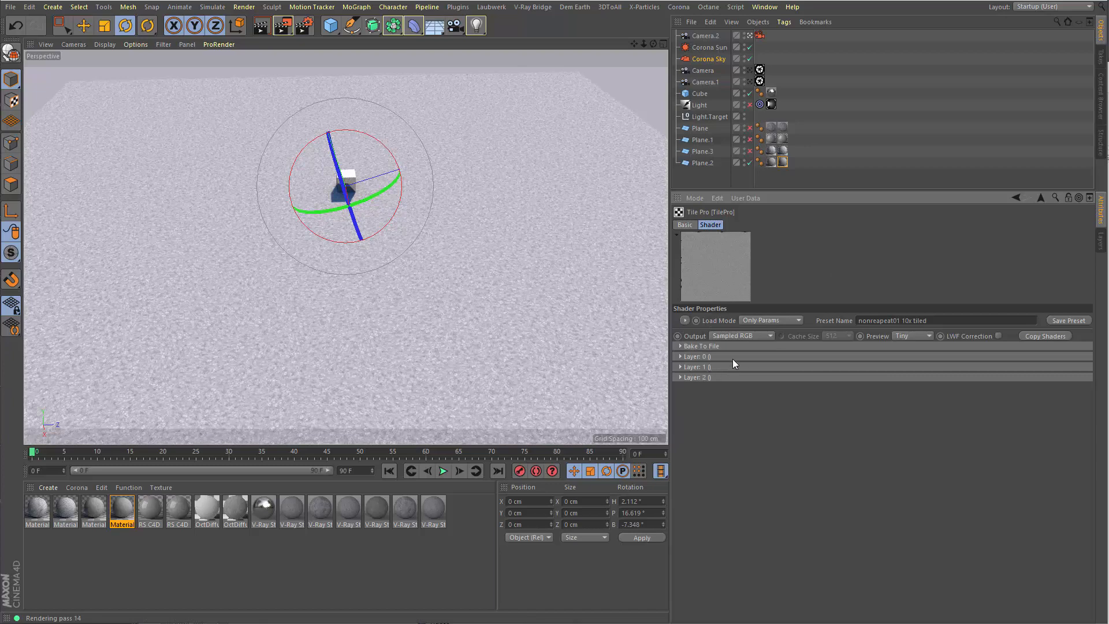
left_click(703, 357)
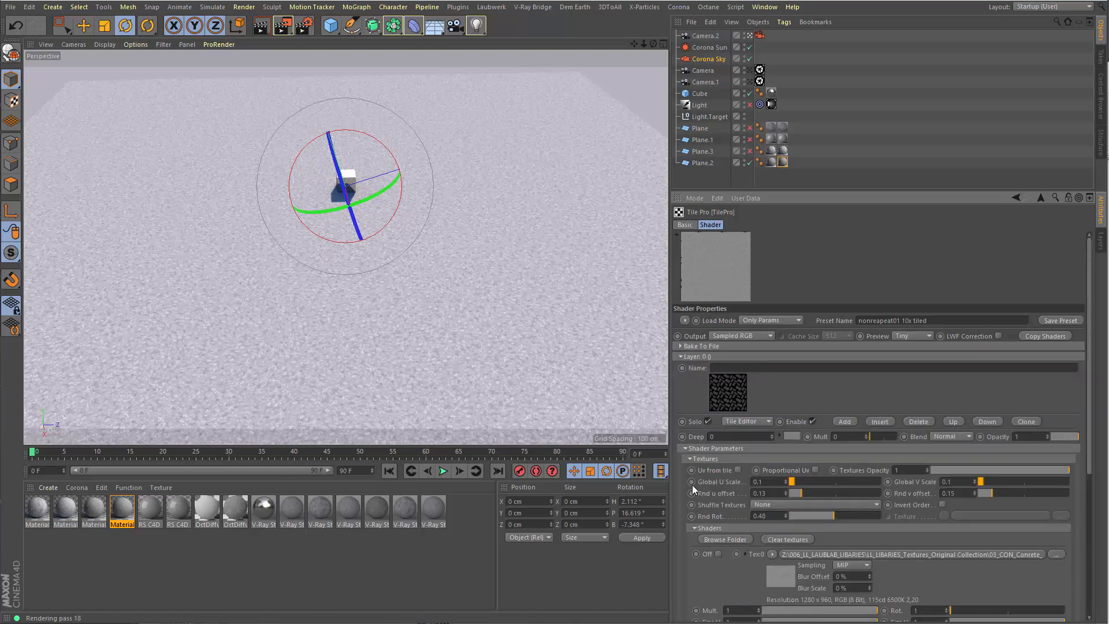
left_click(701, 450)
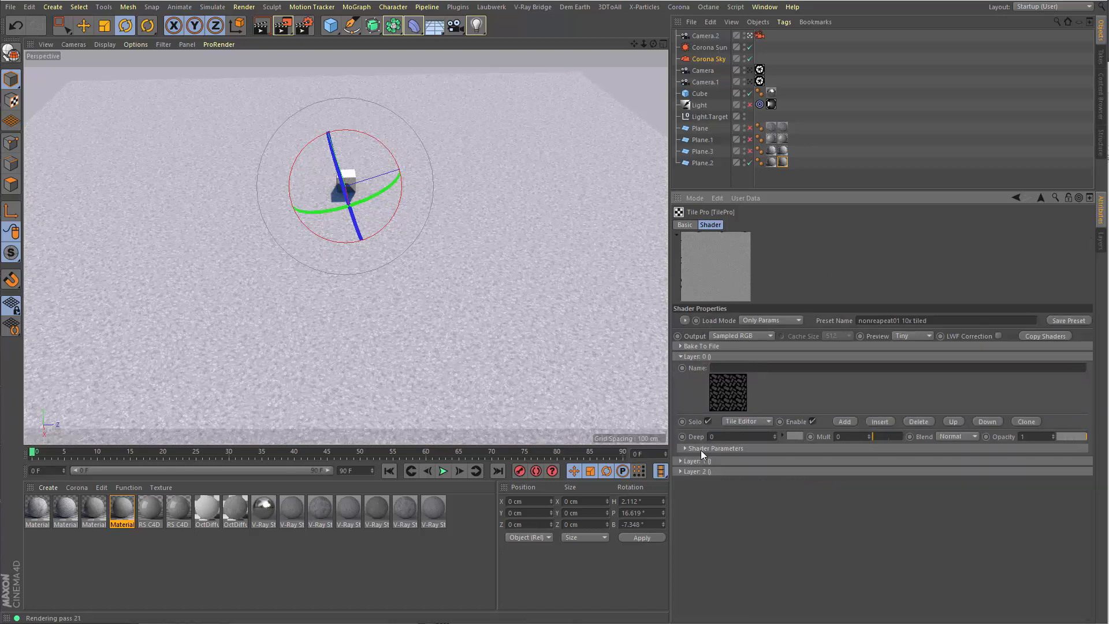
left_click(695, 357)
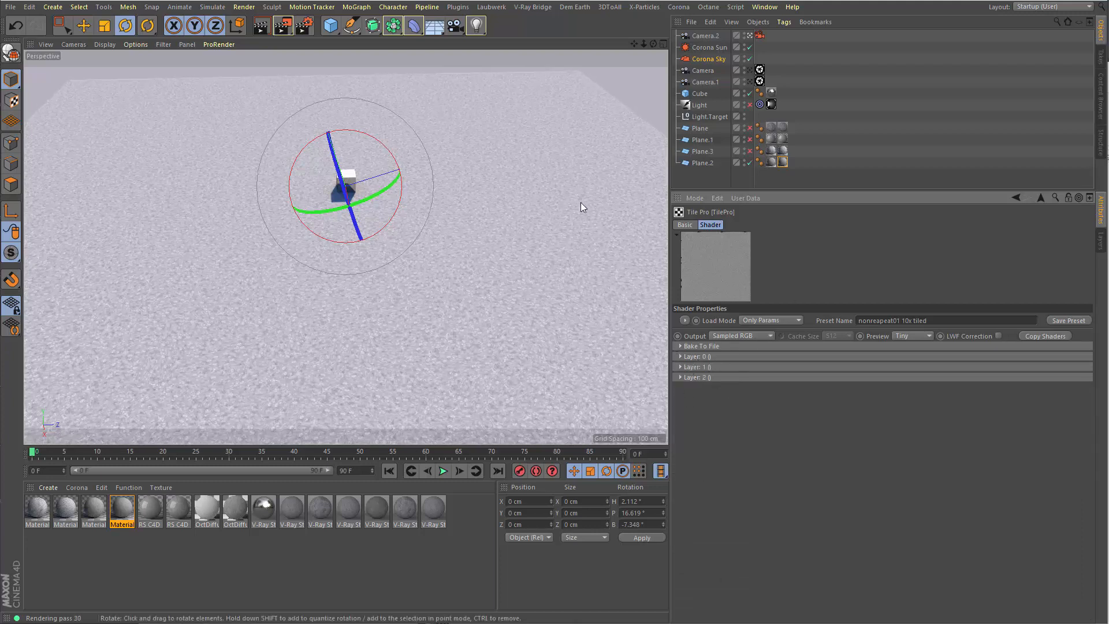
left_click_drag(653, 44, 653, 40)
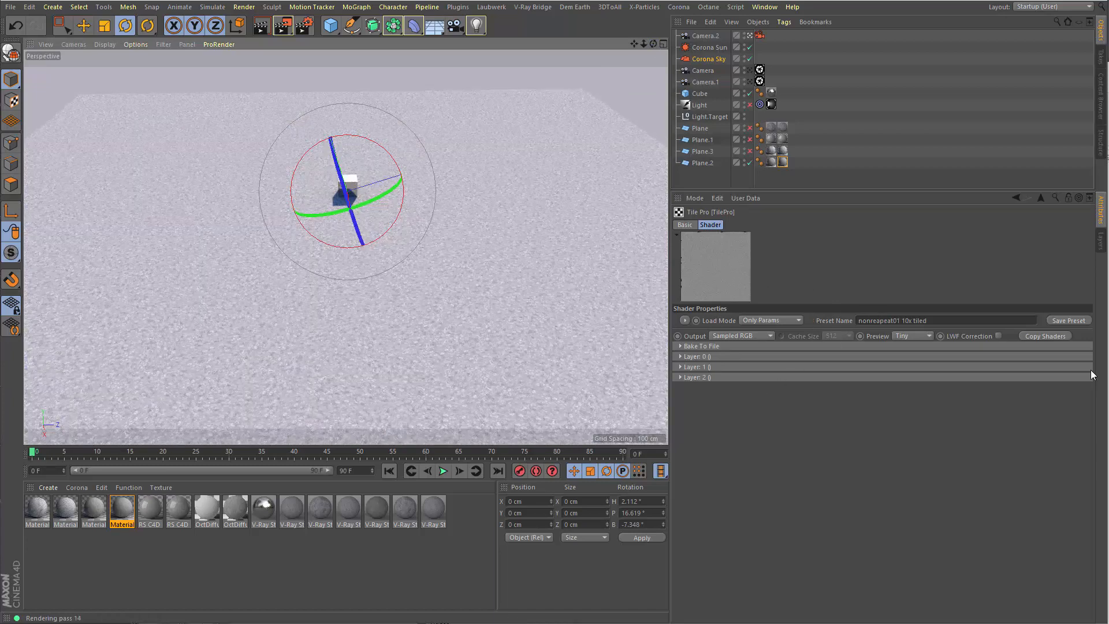
left_click(707, 357)
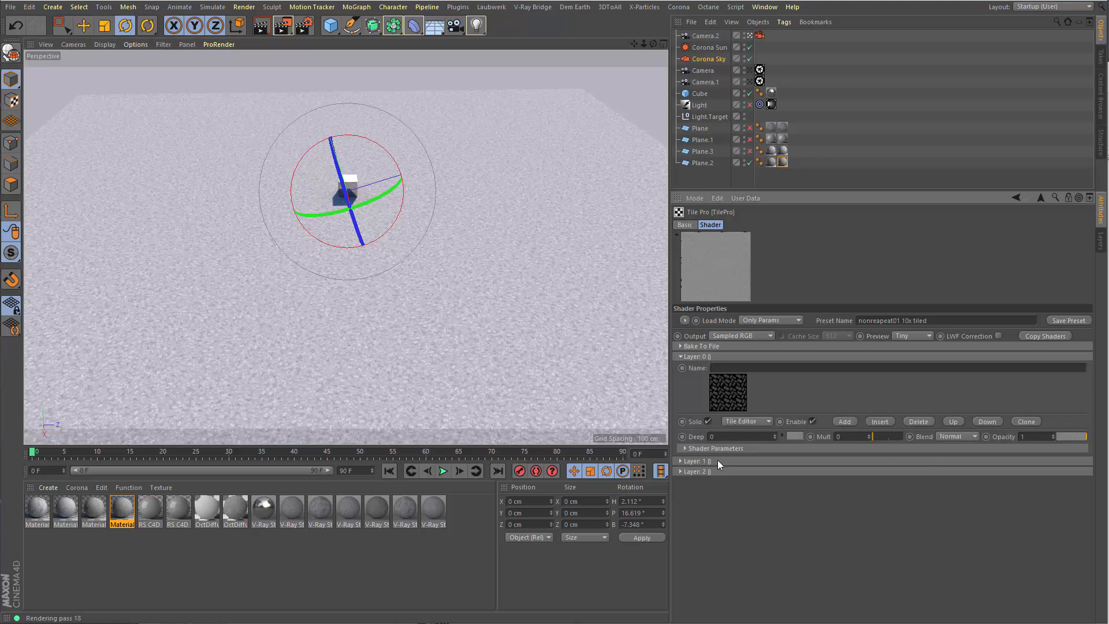
left_click(701, 449)
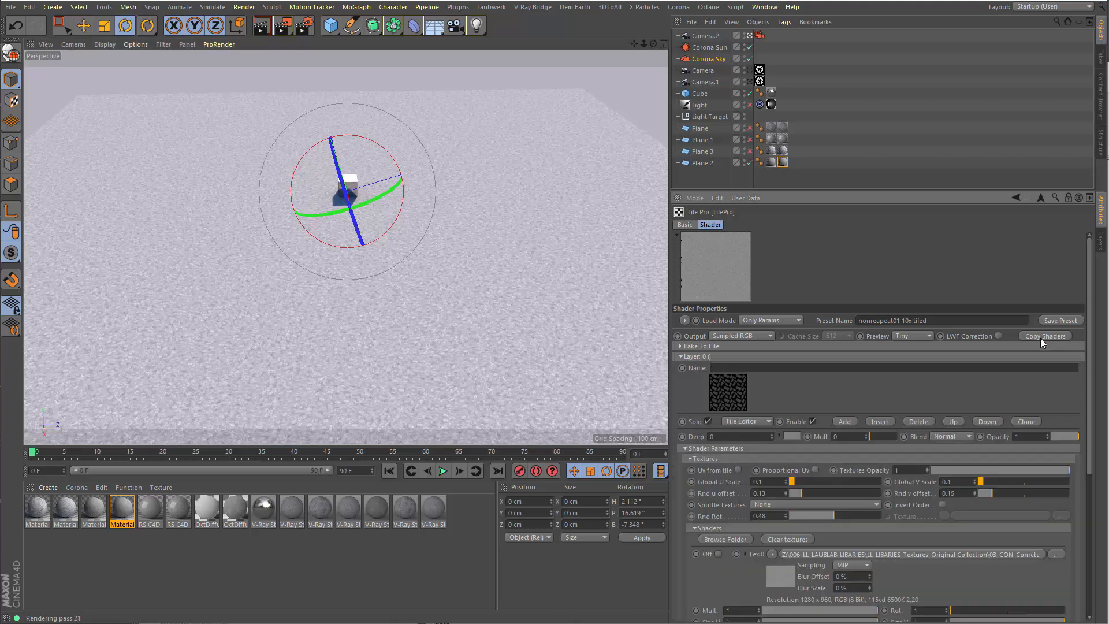
left_click(693, 357)
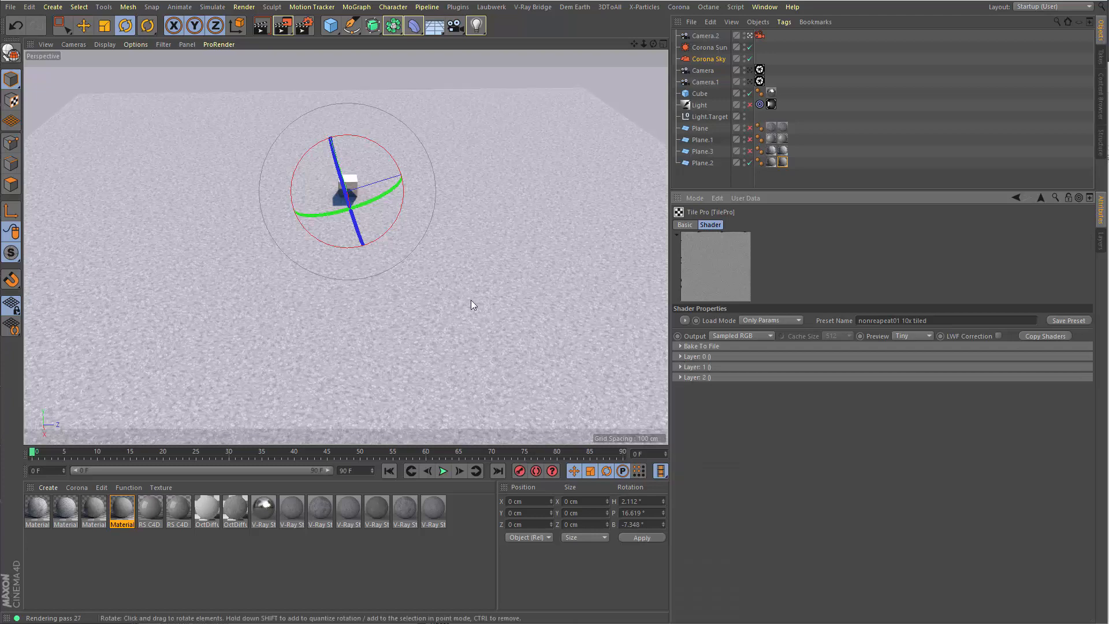
Set Length U of Plane.2's last texture tag to 100%.
left_click(783, 162)
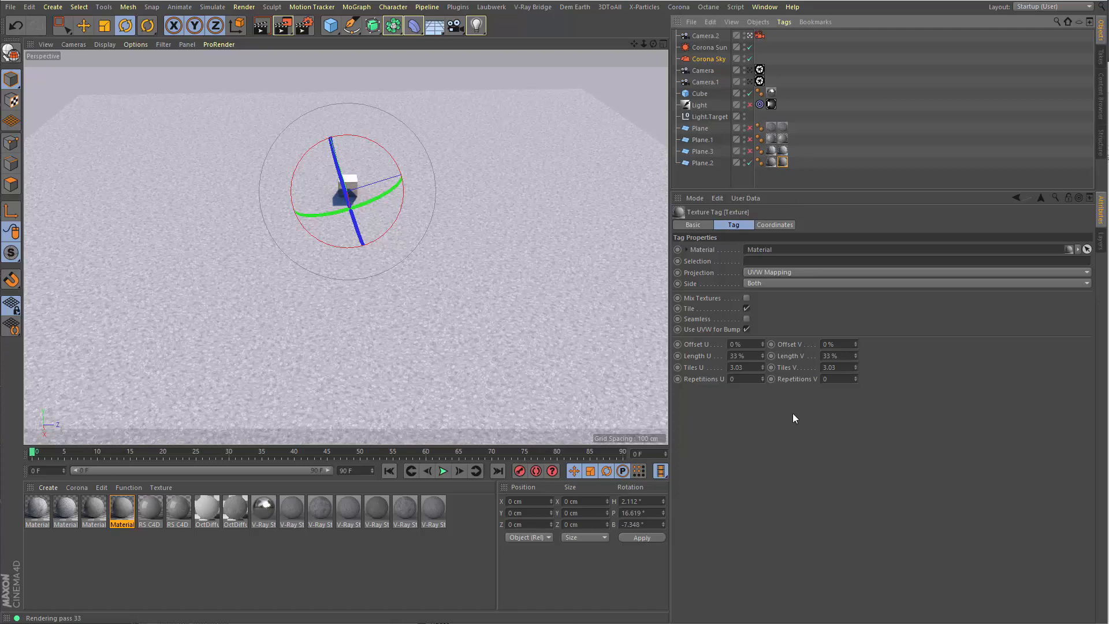
left_click_drag(748, 356, 700, 355)
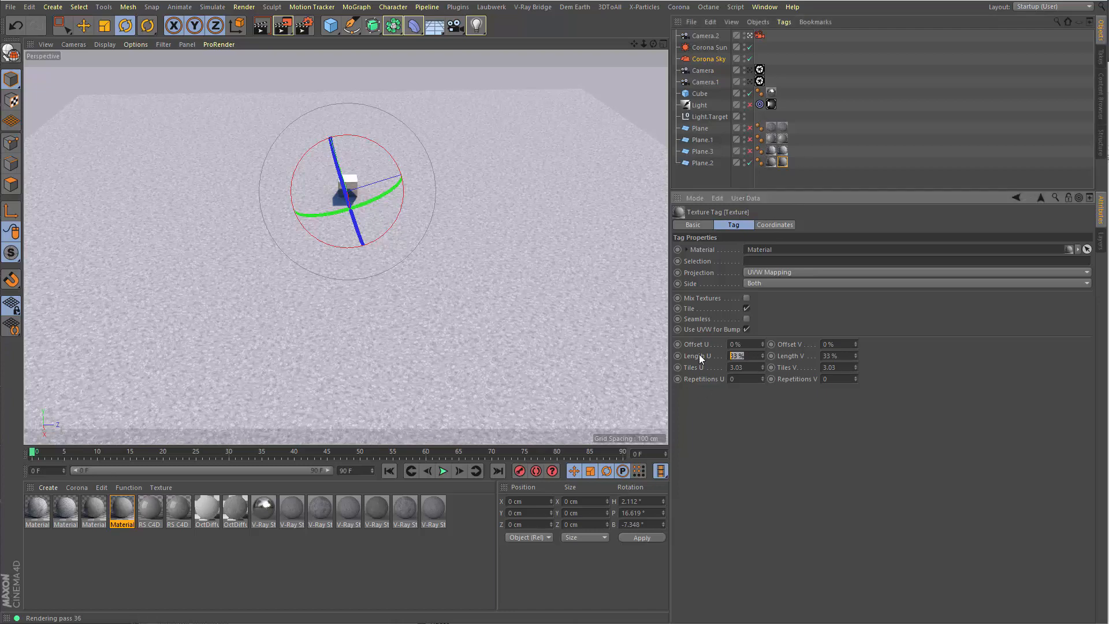
type("100")
key("Return")
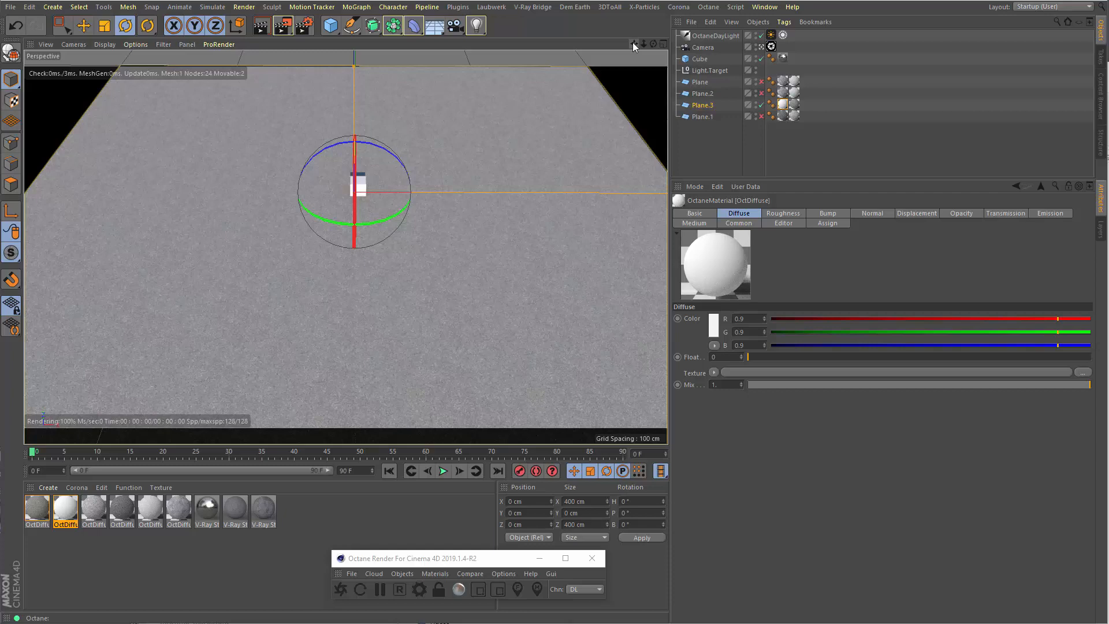
In the Octane scene, inspect the diffuse bitmap shader of the material on Plane.3's last texture tag.
left_click_drag(633, 42, 633, 51)
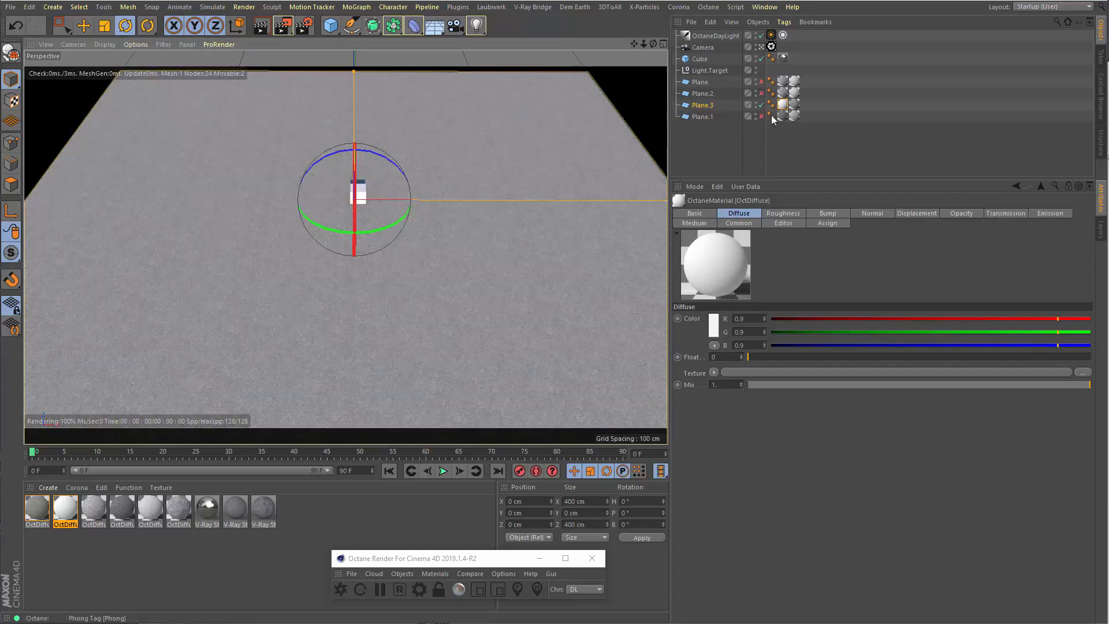
left_click(794, 104)
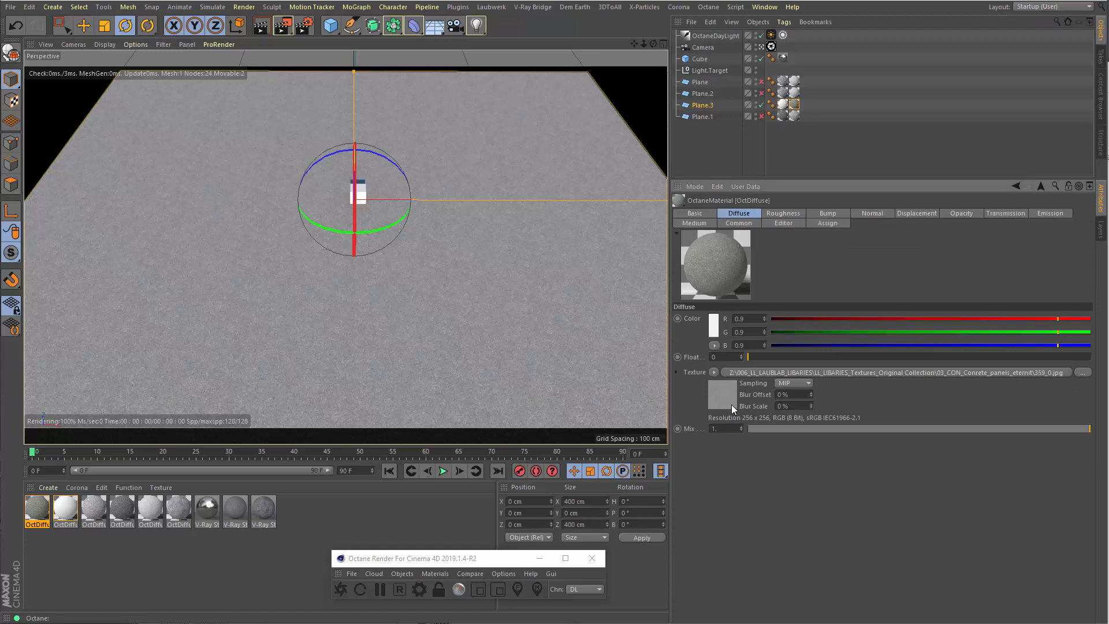
left_click(728, 399)
right_click(710, 237)
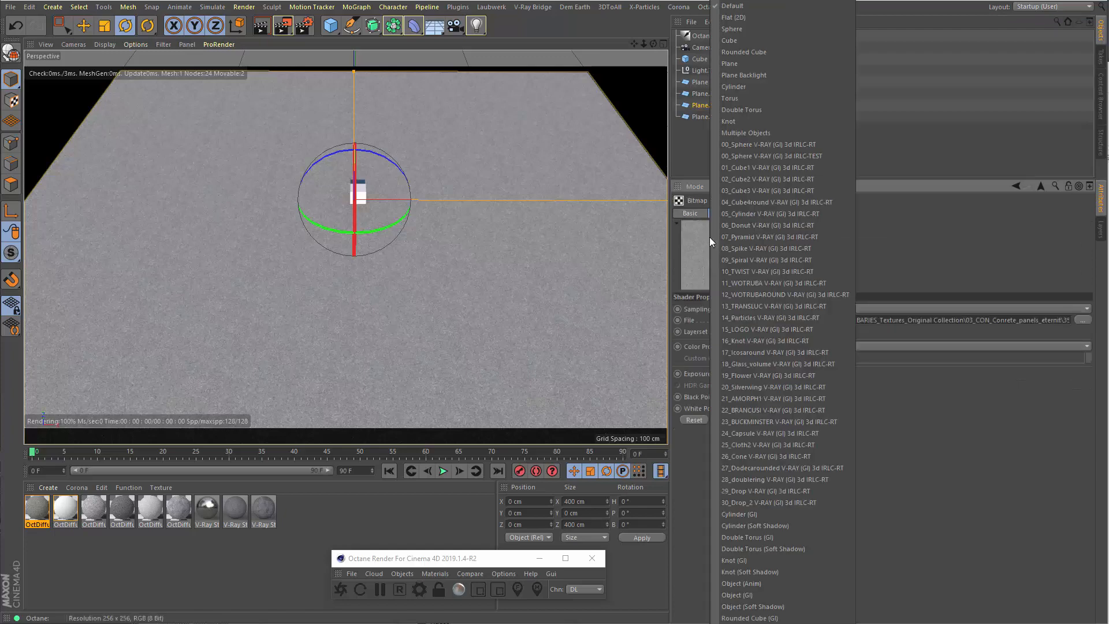
left_click(736, 4)
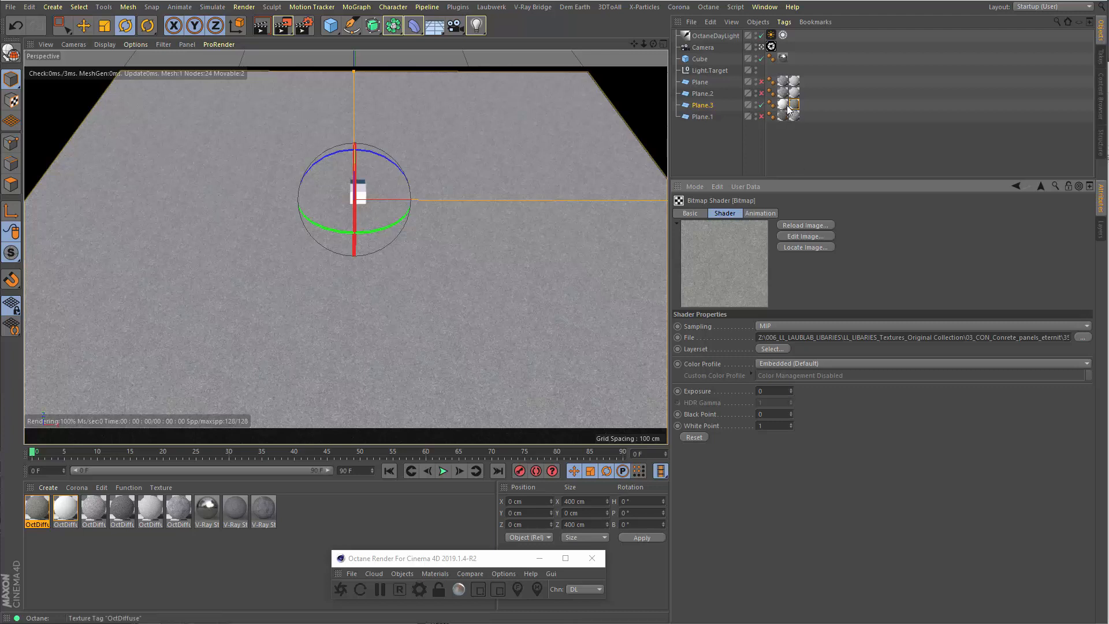
Load the saved Tile Pro shader preset from user.lib4d as the diffuse texture of the white OctDiffuse material.
left_click(64, 517)
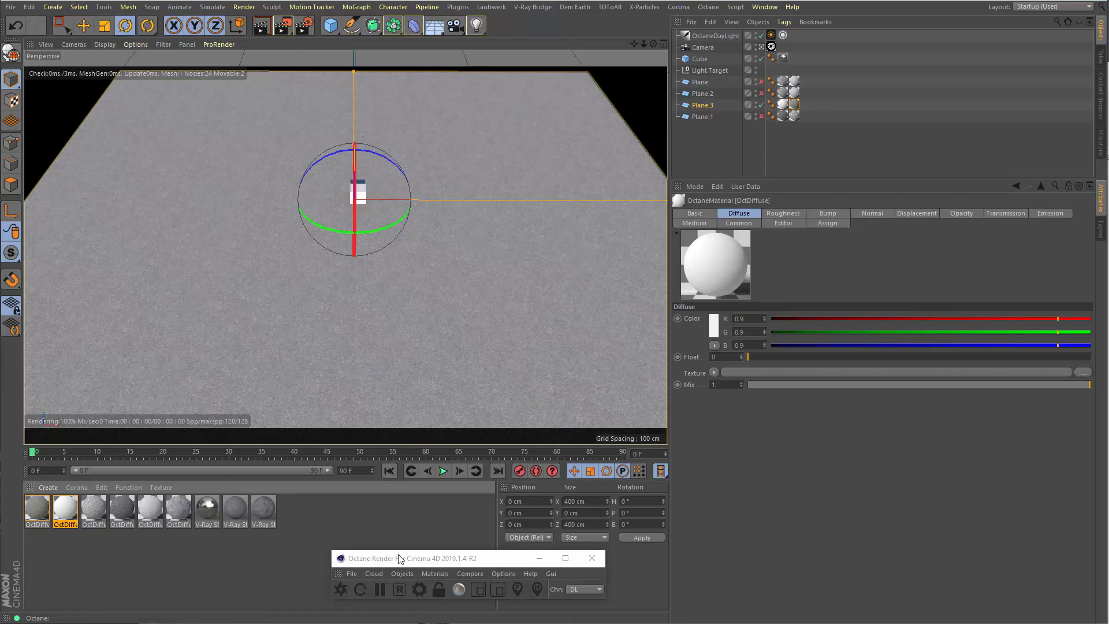
left_click_drag(491, 557, 356, 556)
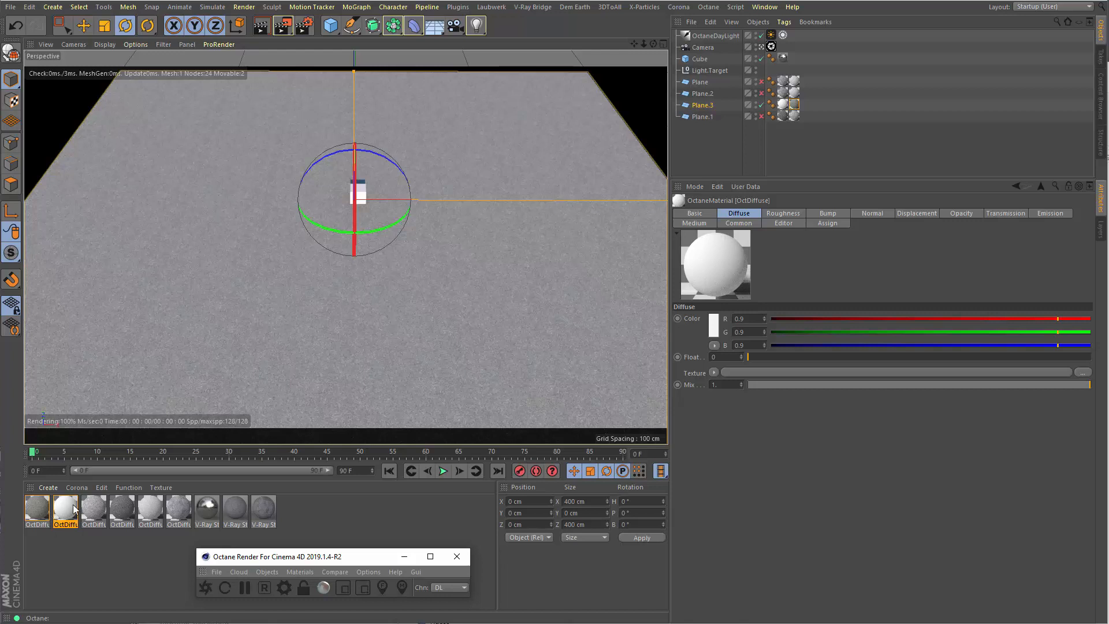
left_click(716, 372)
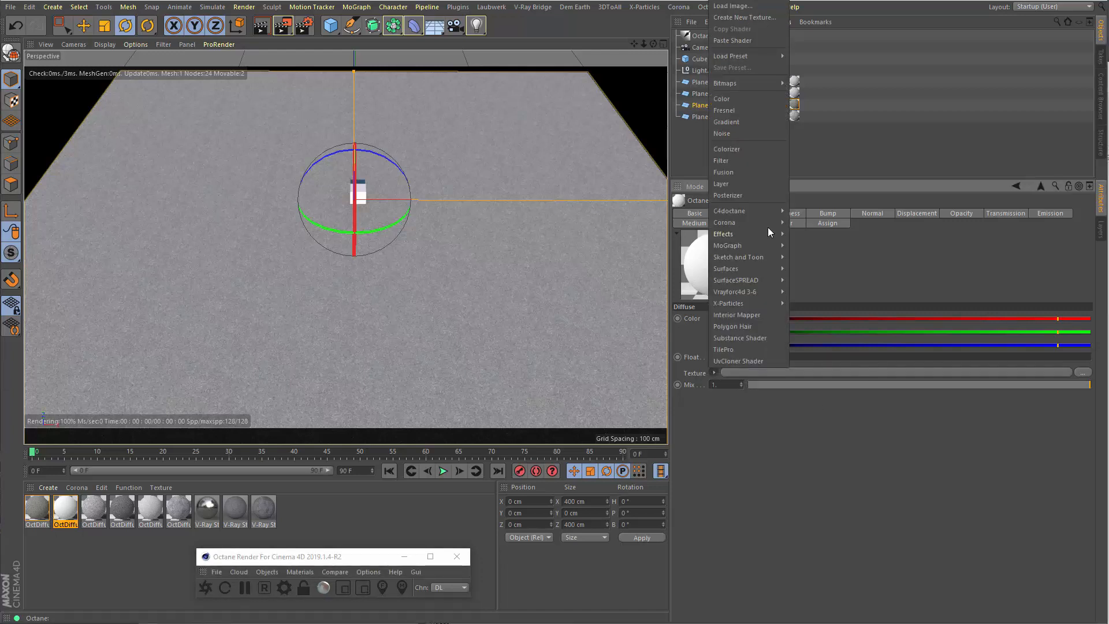
mouse_move(733, 58)
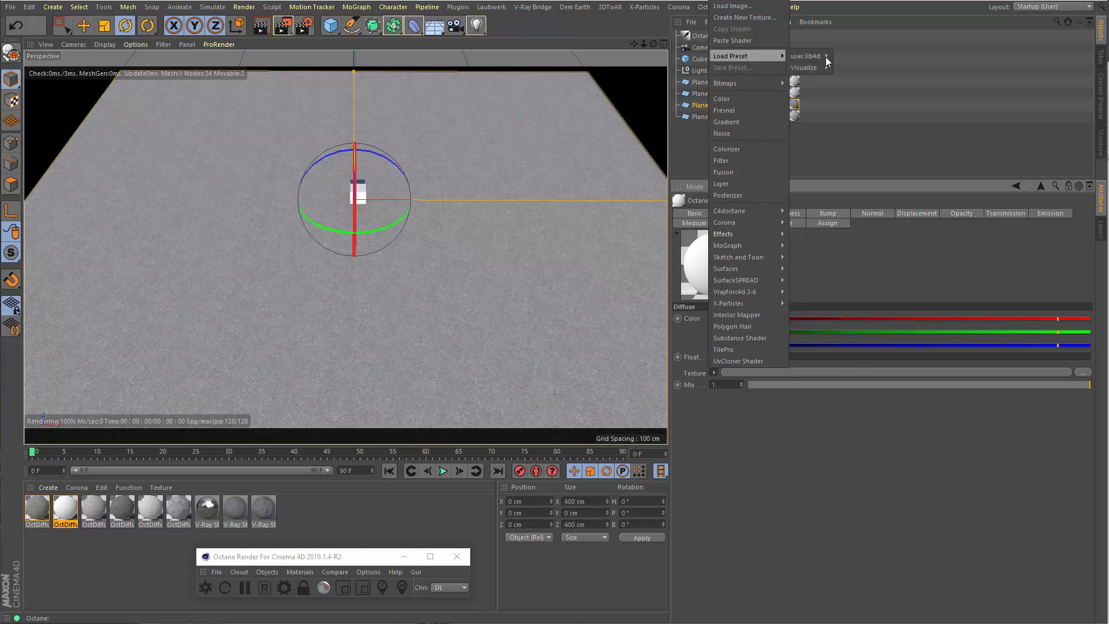
mouse_move(809, 56)
mouse_move(861, 57)
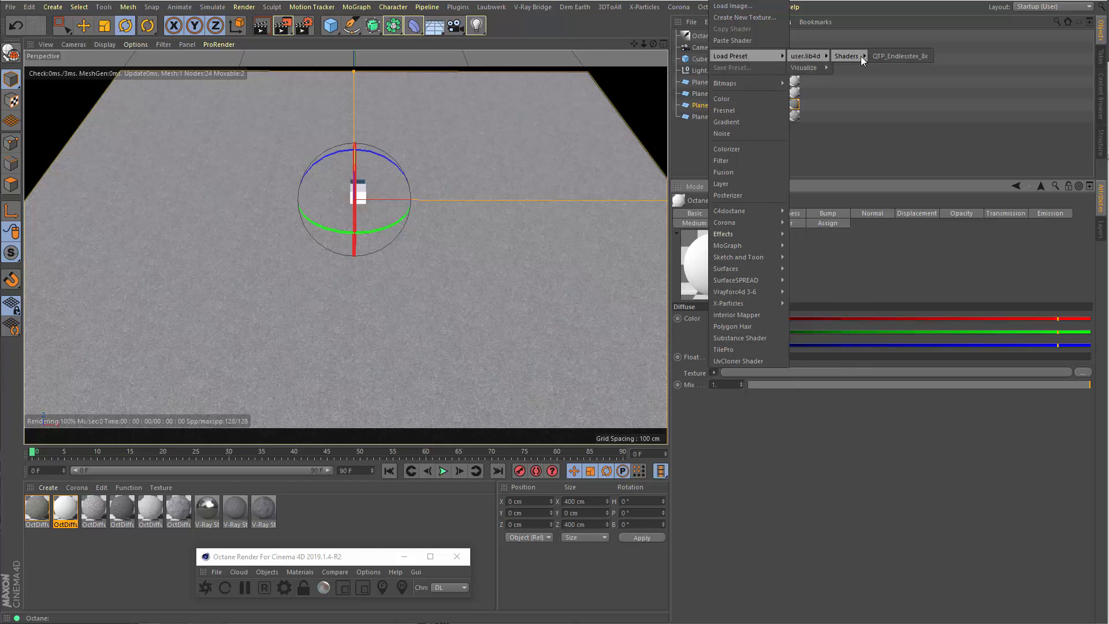
left_click(893, 56)
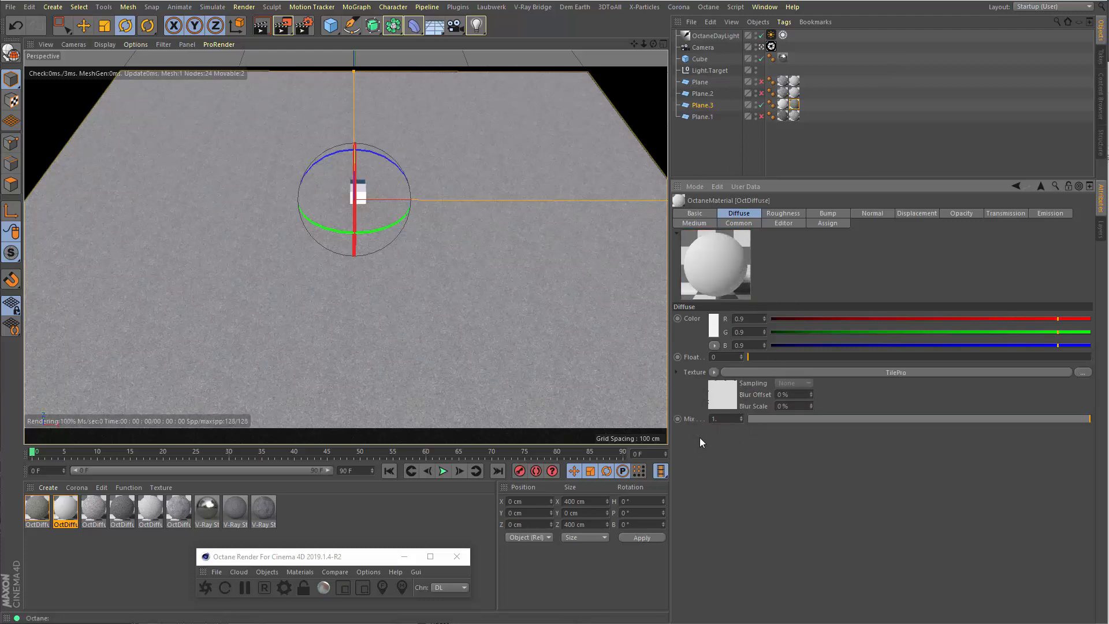
Copy the concrete bitmap shader from the first OctDiffuse material and paste it into Tex0 of Layer 0 in the second material's Tile Pro shader.
left_click(720, 390)
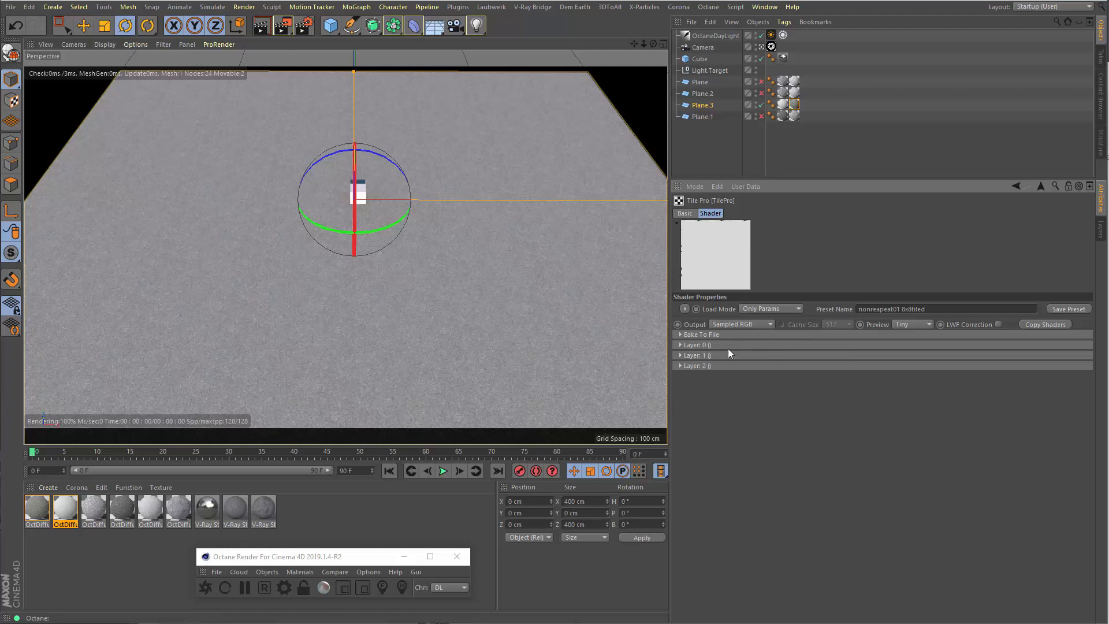
left_click(697, 348)
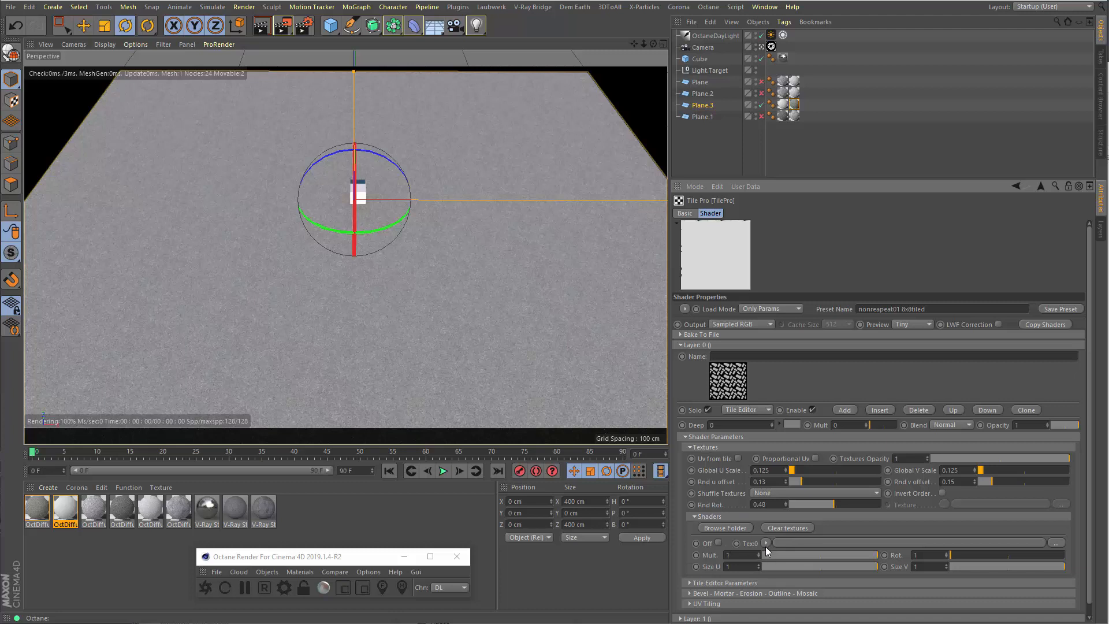
left_click(37, 511)
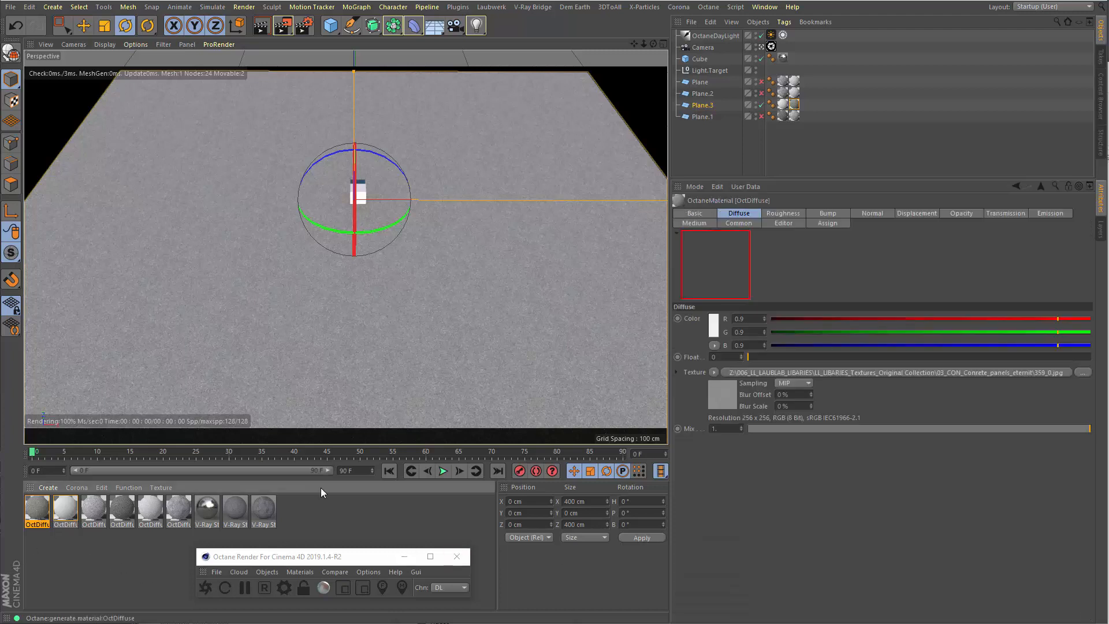
left_click(714, 373)
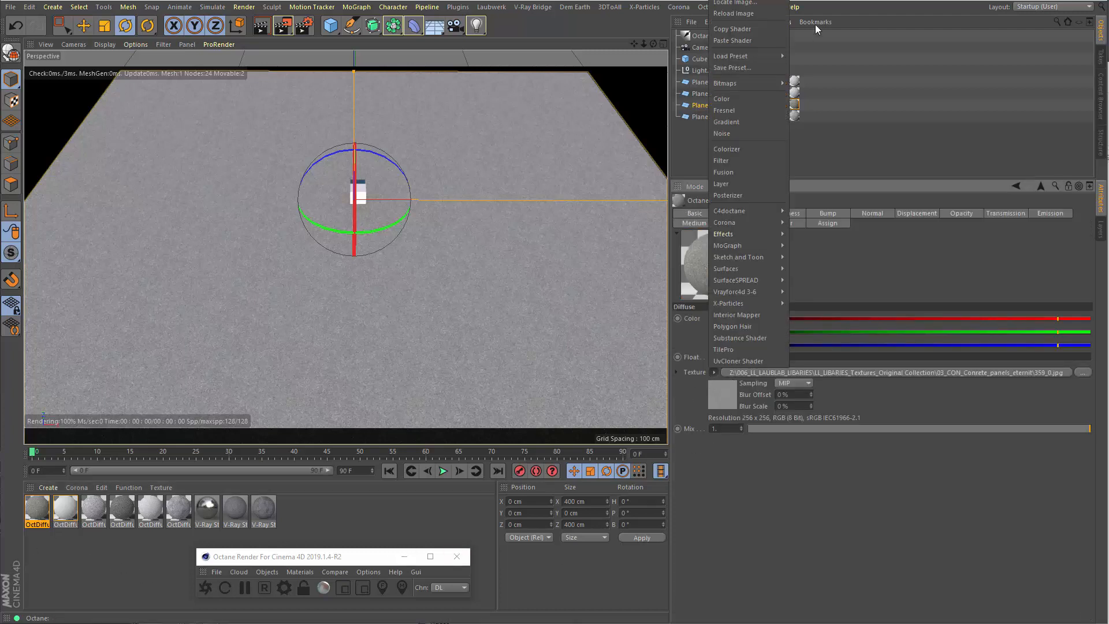
left_click(741, 40)
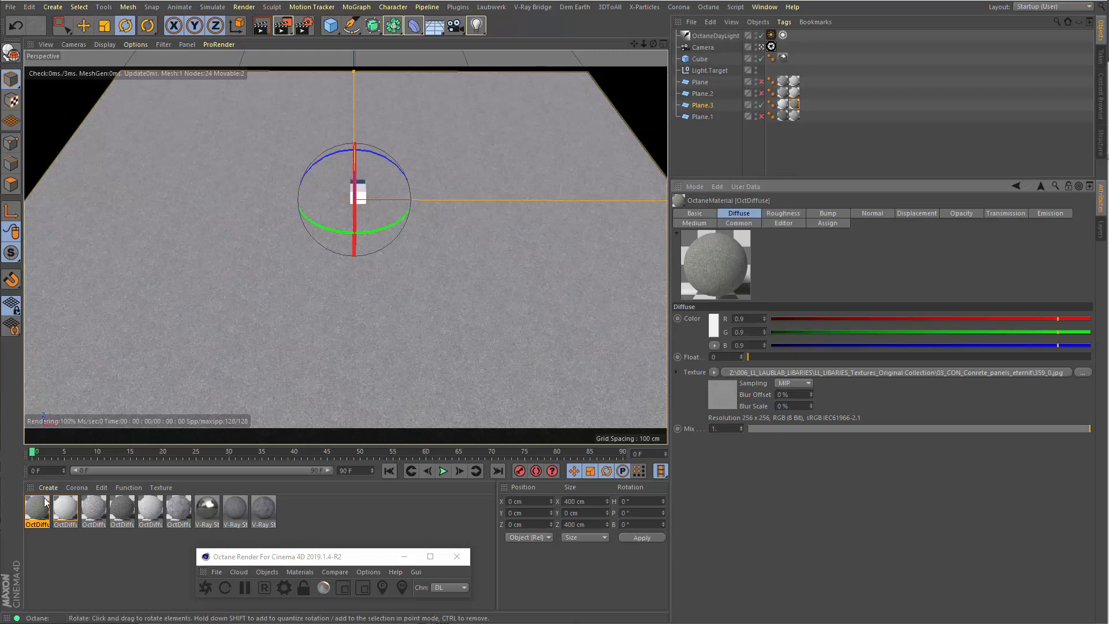
left_click(73, 509)
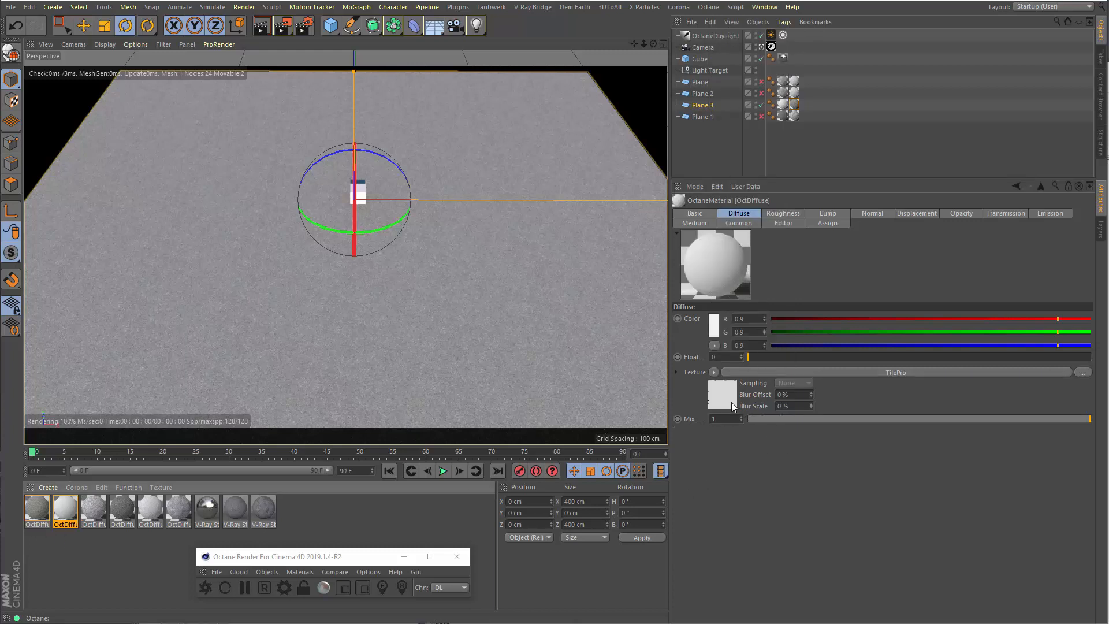
left_click(730, 403)
left_click(766, 543)
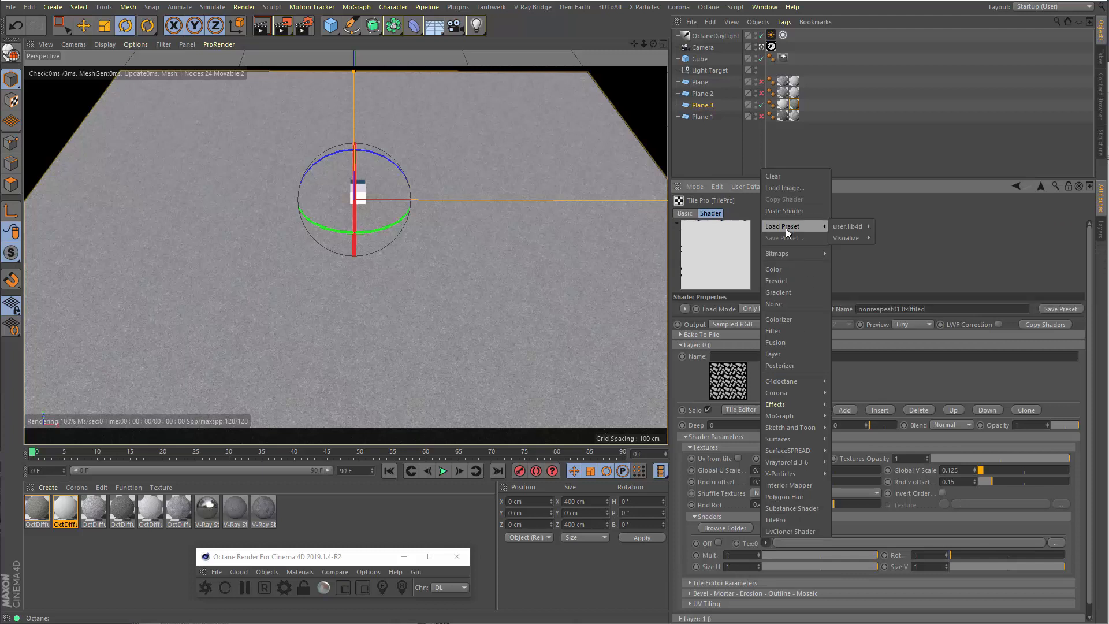
left_click(782, 214)
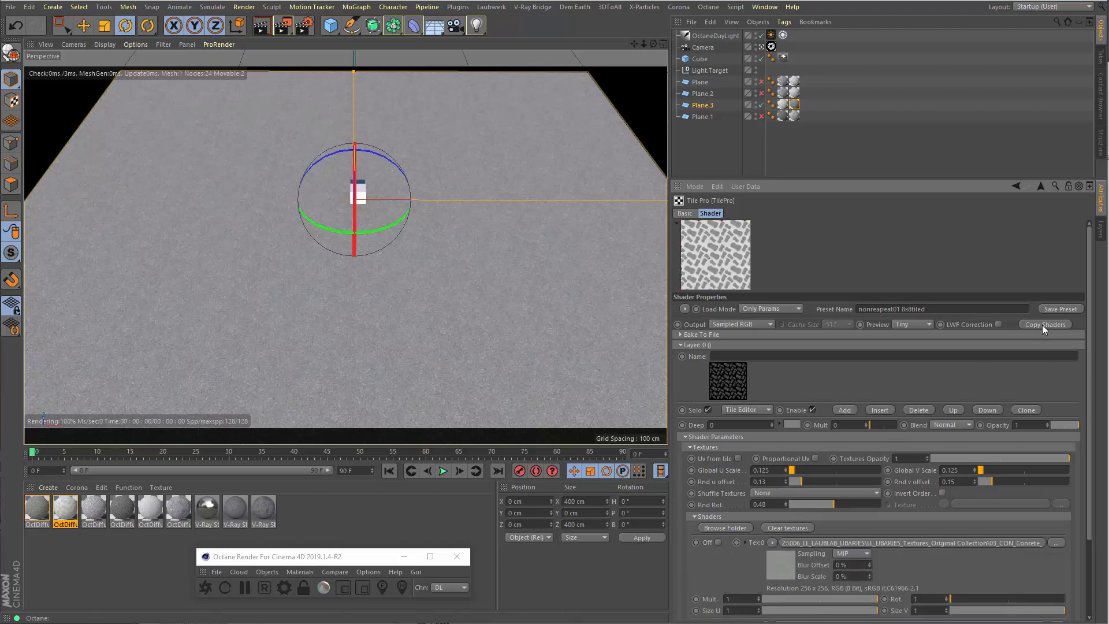
Copy Layer 0's shader to the other Tile Pro layers, collapse the layers and enlarge the object list area.
left_click(698, 345)
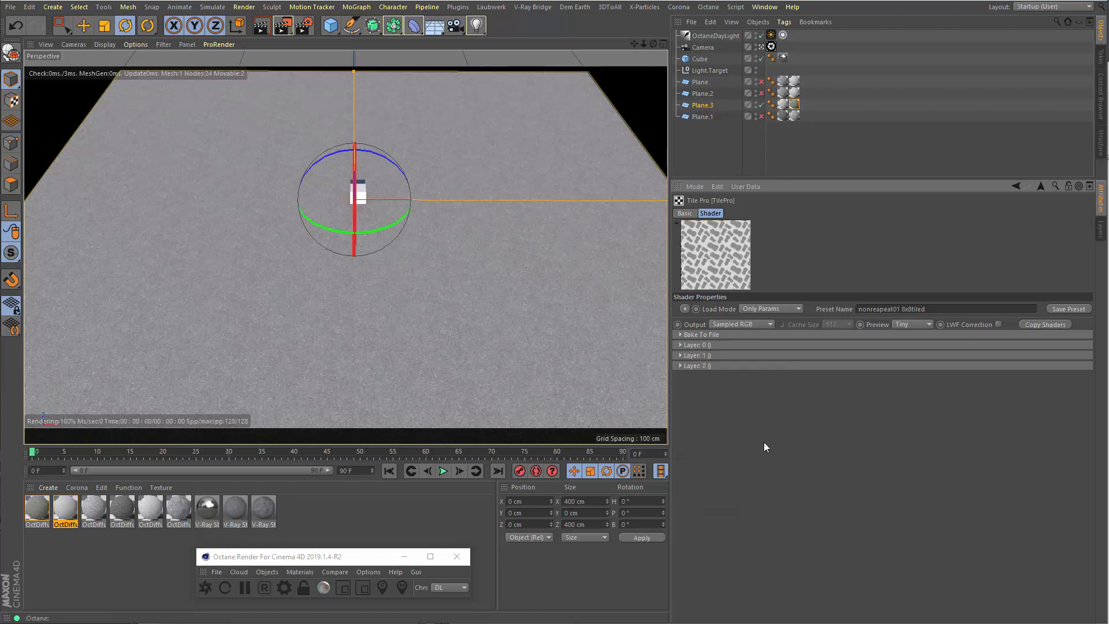
left_click(700, 366)
left_click(701, 367)
left_click_drag(772, 179, 772, 286)
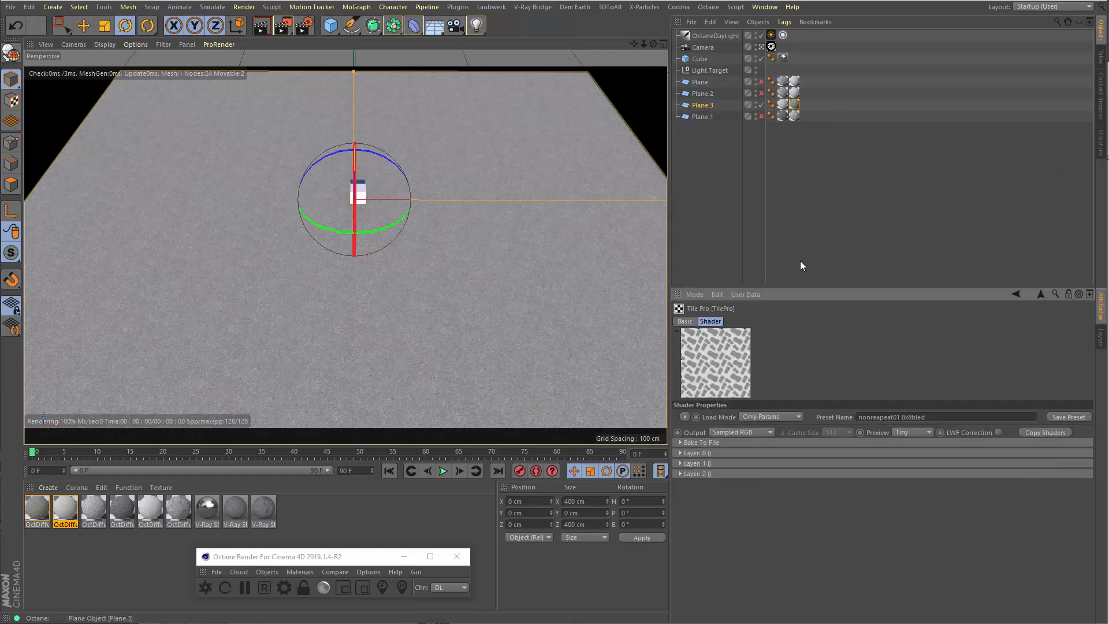
Reorder Plane.3's texture tags so the Tile Pro material comes last, and open that material's Tile Pro shader.
left_click(794, 106)
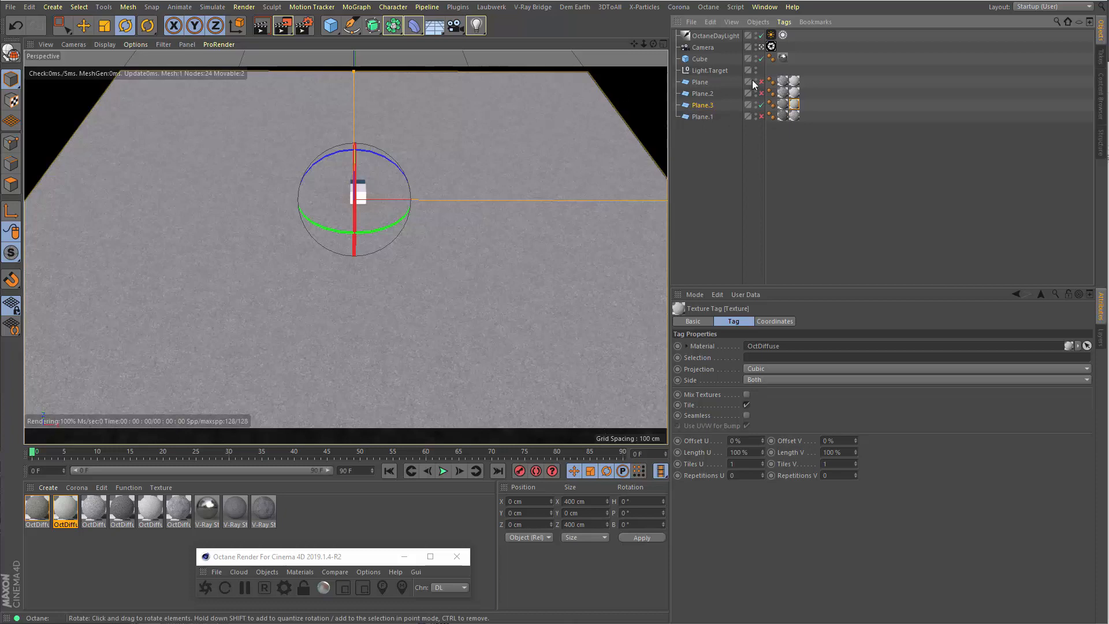
left_click(794, 104)
left_click(795, 103)
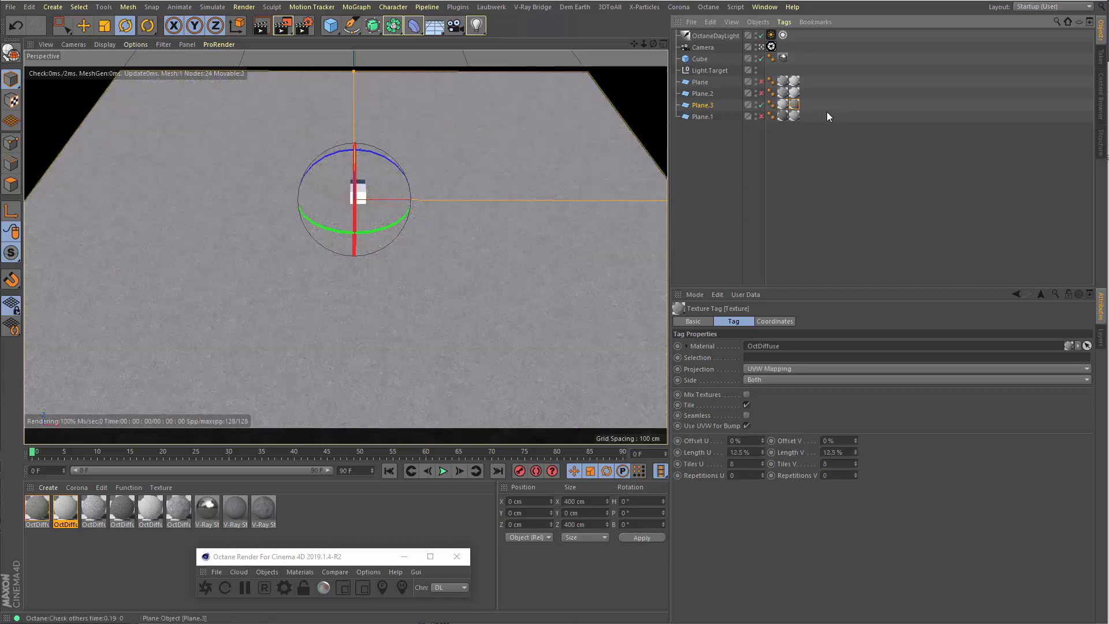
left_click_drag(783, 105, 807, 108)
double_click(795, 104)
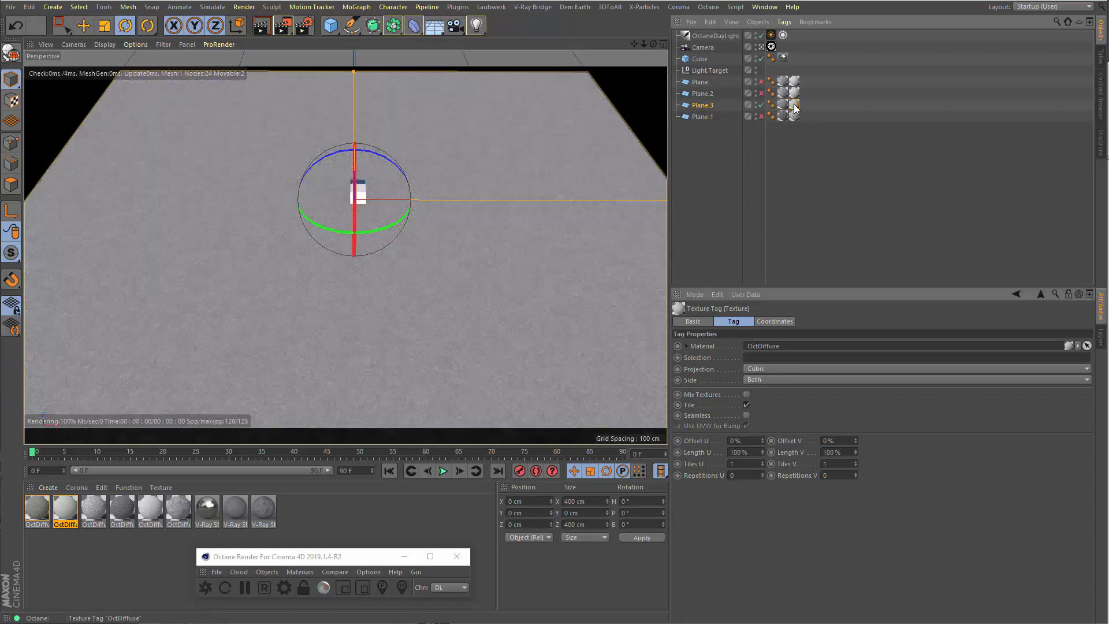
left_click(724, 503)
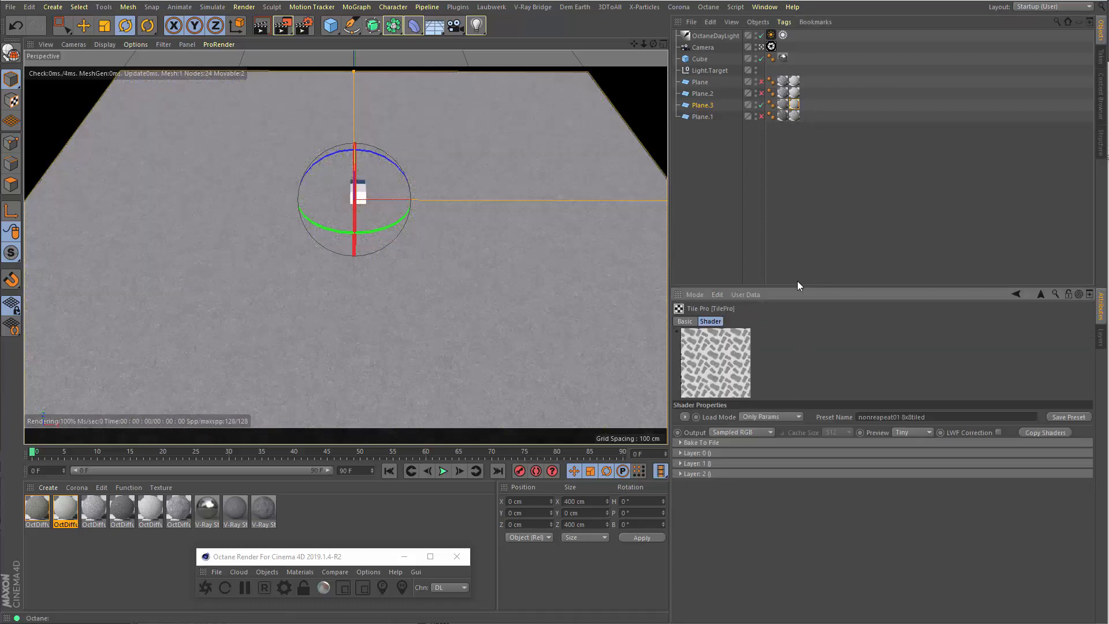
Review Layer 0's texture and scale settings in the open Tile Pro shader, then collapse the layer again.
left_click_drag(789, 244, 785, 182)
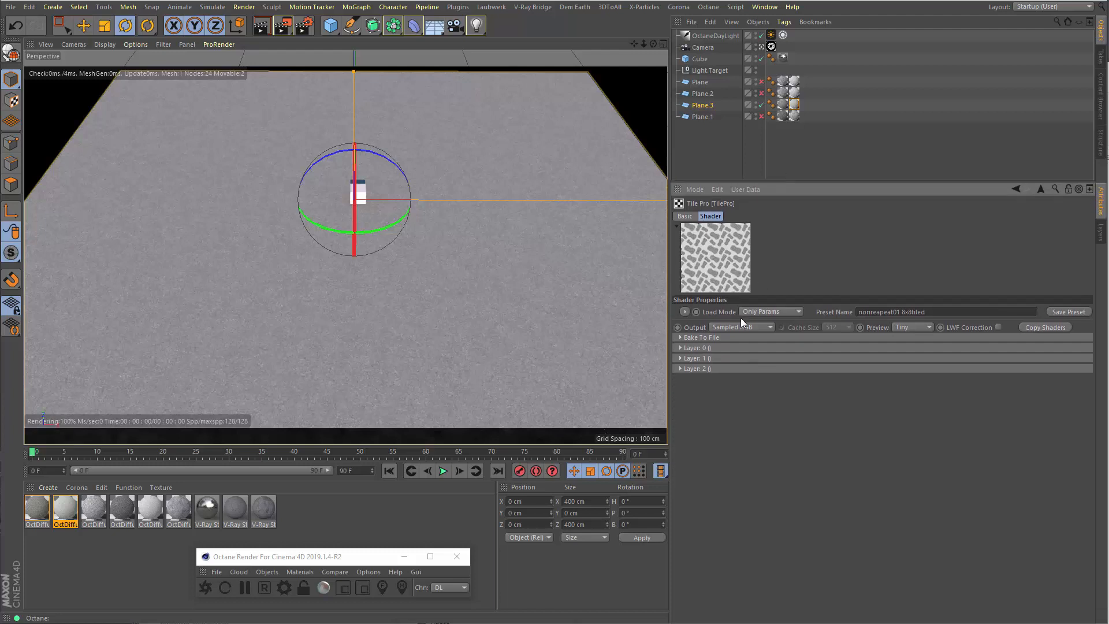
left_click(702, 348)
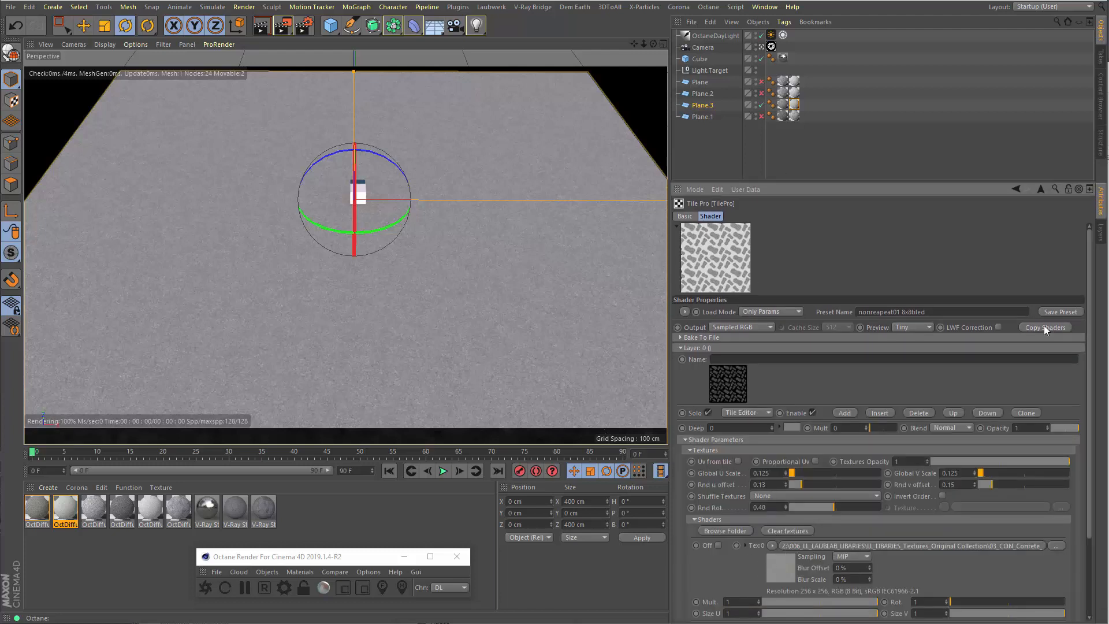
left_click(702, 348)
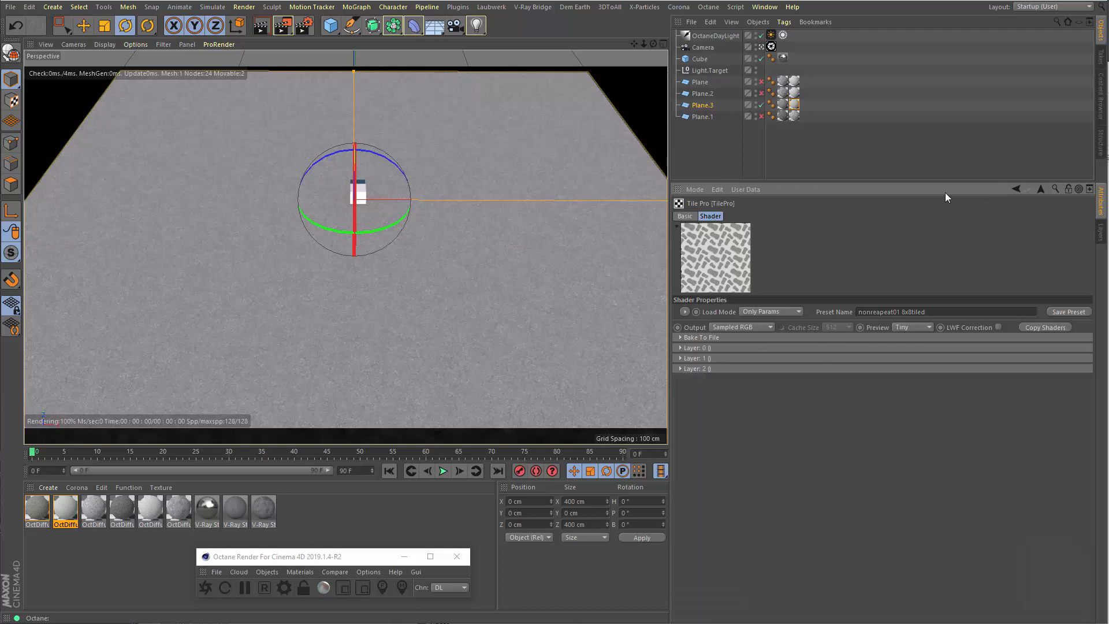
left_click_drag(912, 180, 911, 341)
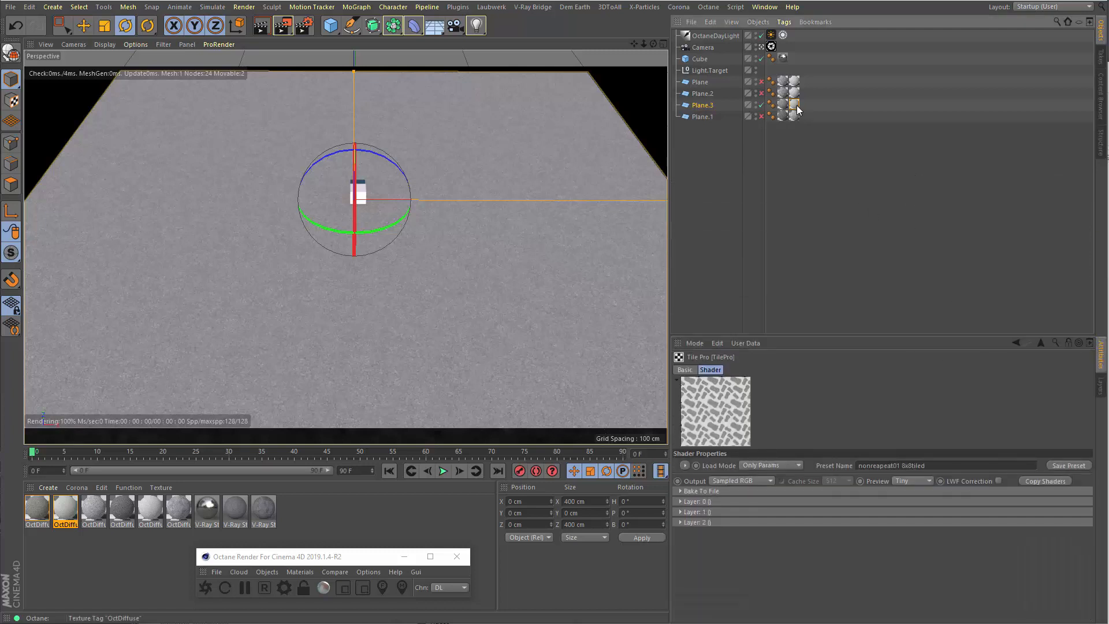
Try a Length U and Length V of 33 % on Plane.3's Tile Pro texture tag.
left_click(795, 105)
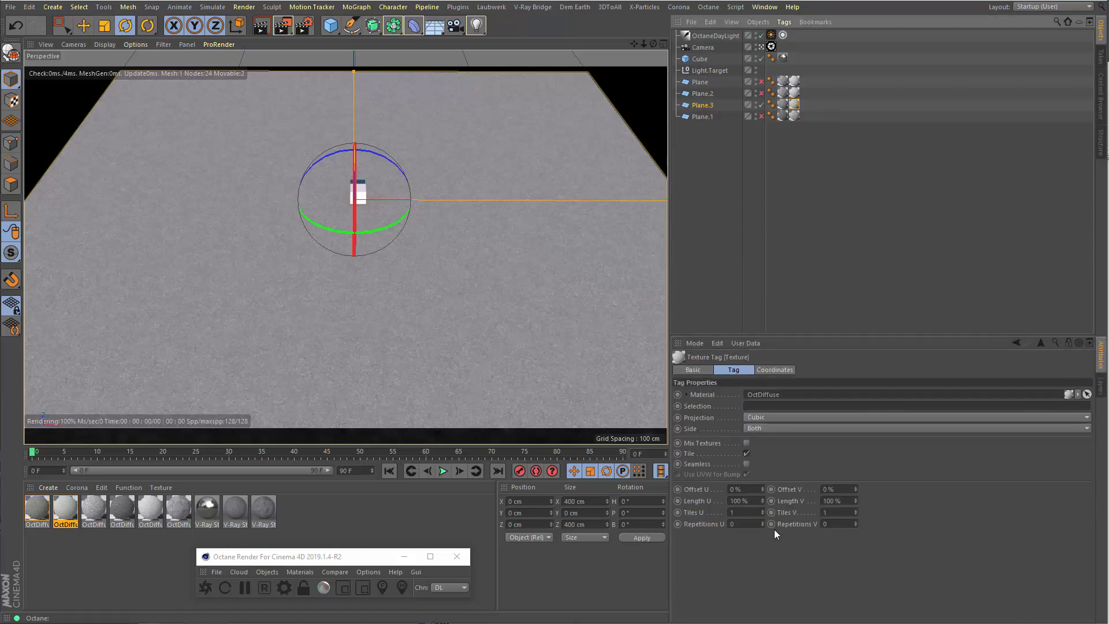
left_click(730, 500)
type("33")
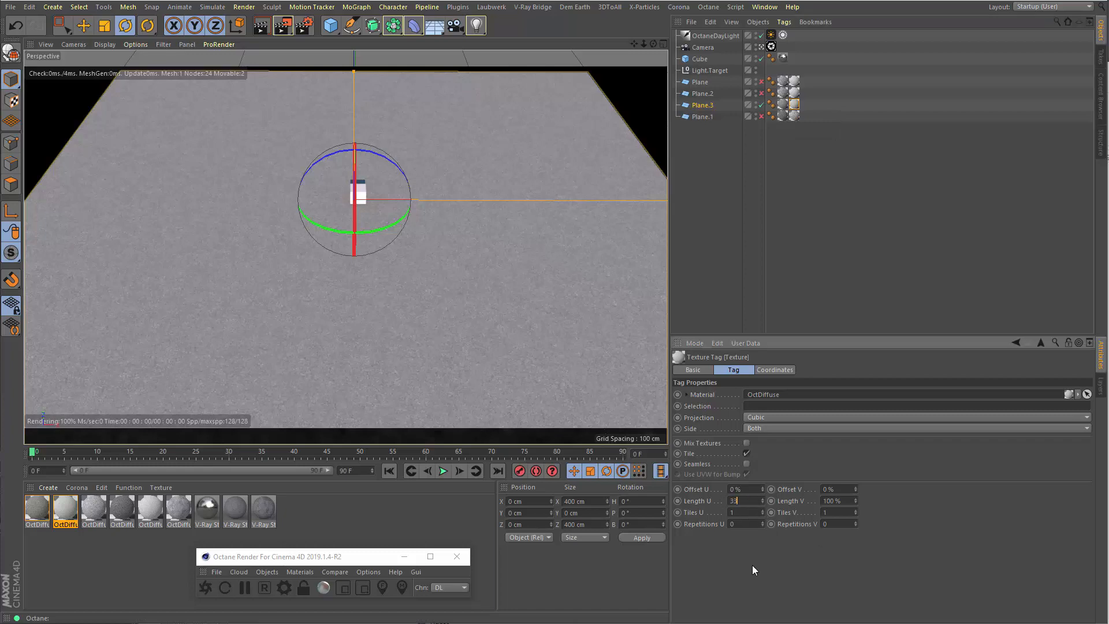
key("Return")
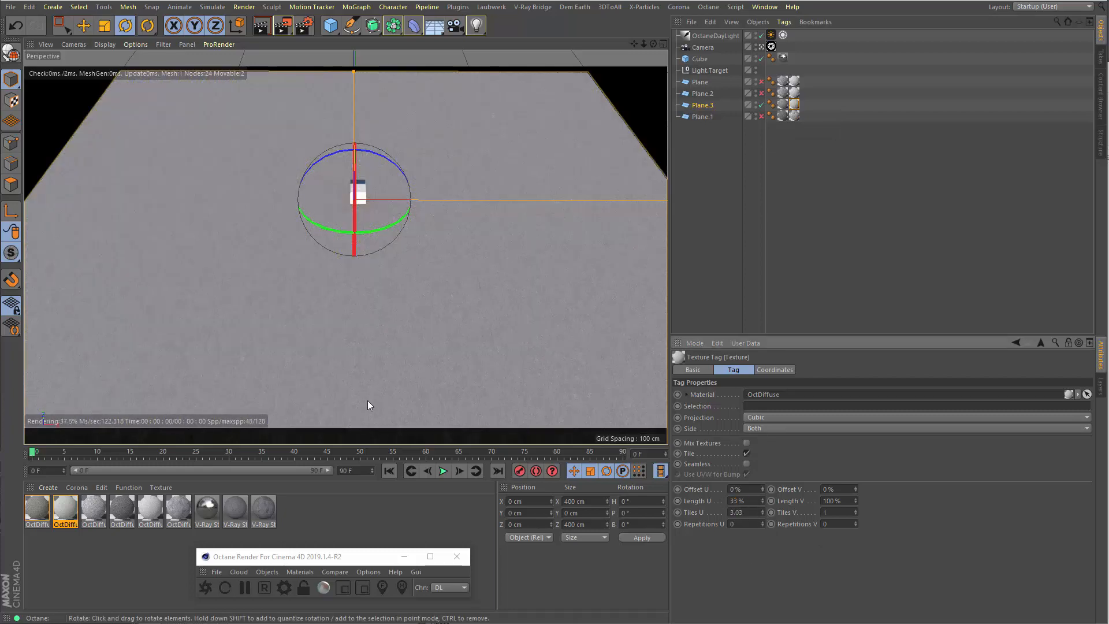
left_click(845, 502)
type("33")
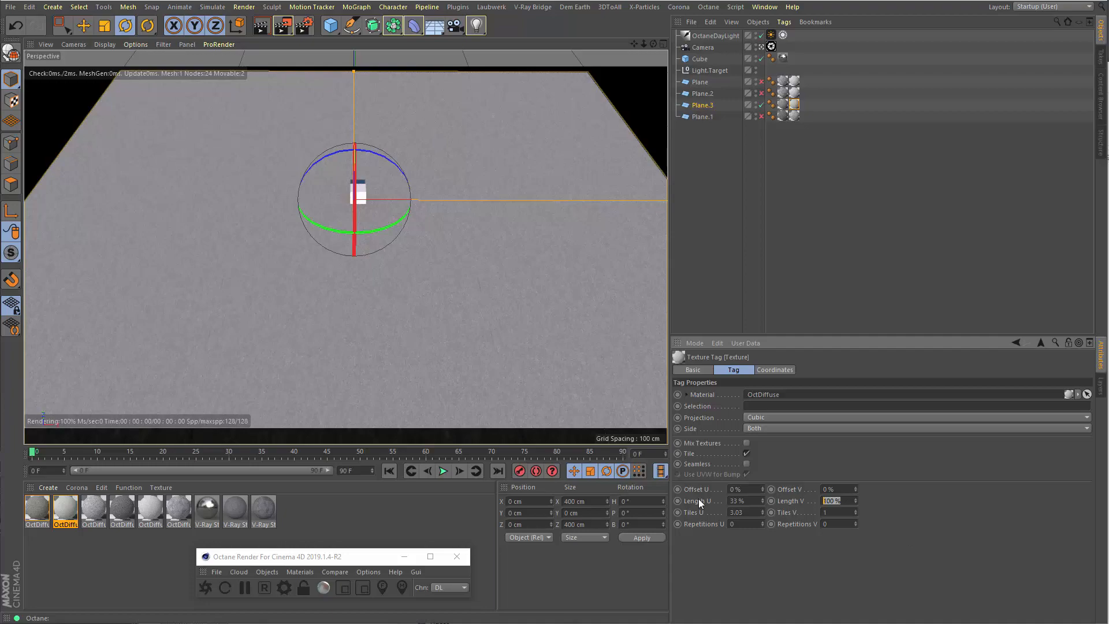
key("Return")
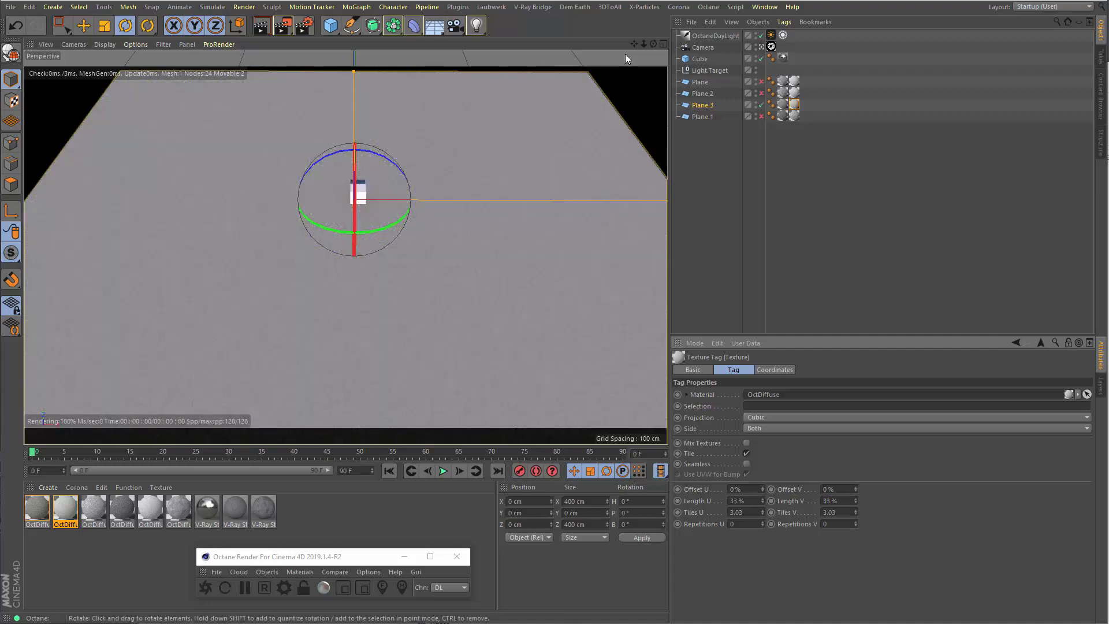
left_click_drag(651, 44, 675, 26)
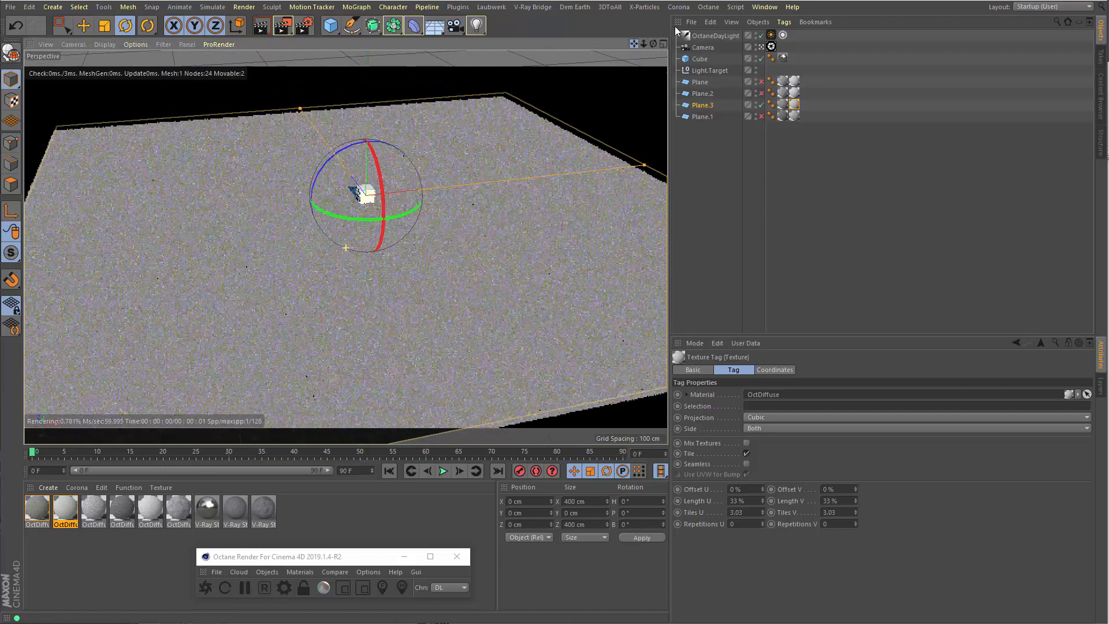
Set Length U and Length V of Plane.3's Tile Pro texture tag to 100 %.
left_click(750, 499)
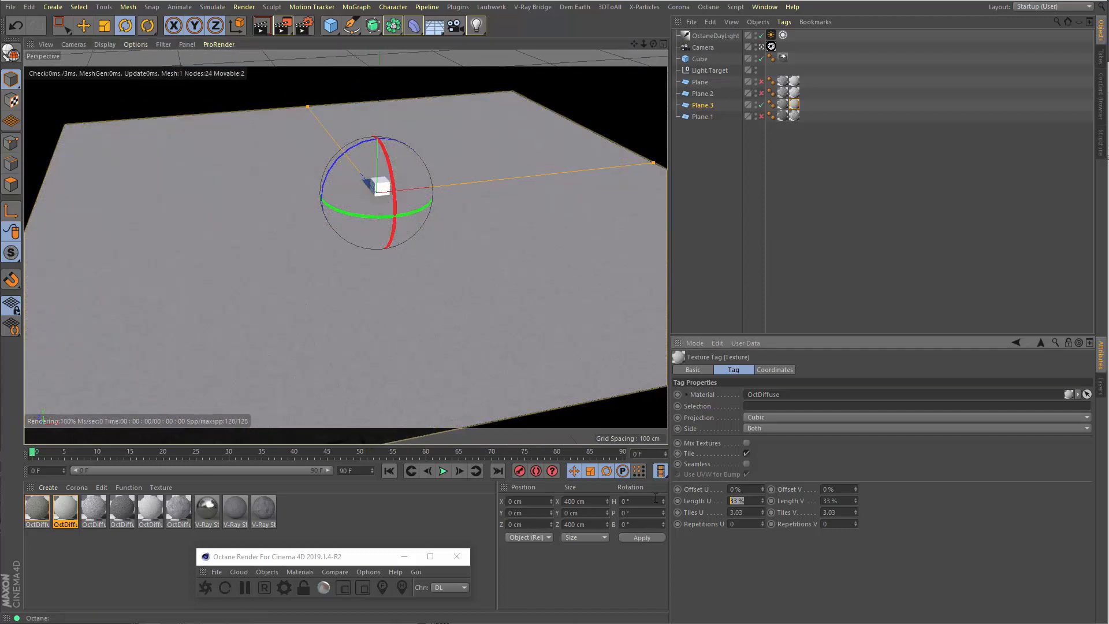
type("100")
key("Tab")
type("100")
key("Return")
left_click_drag(654, 43, 462, 72)
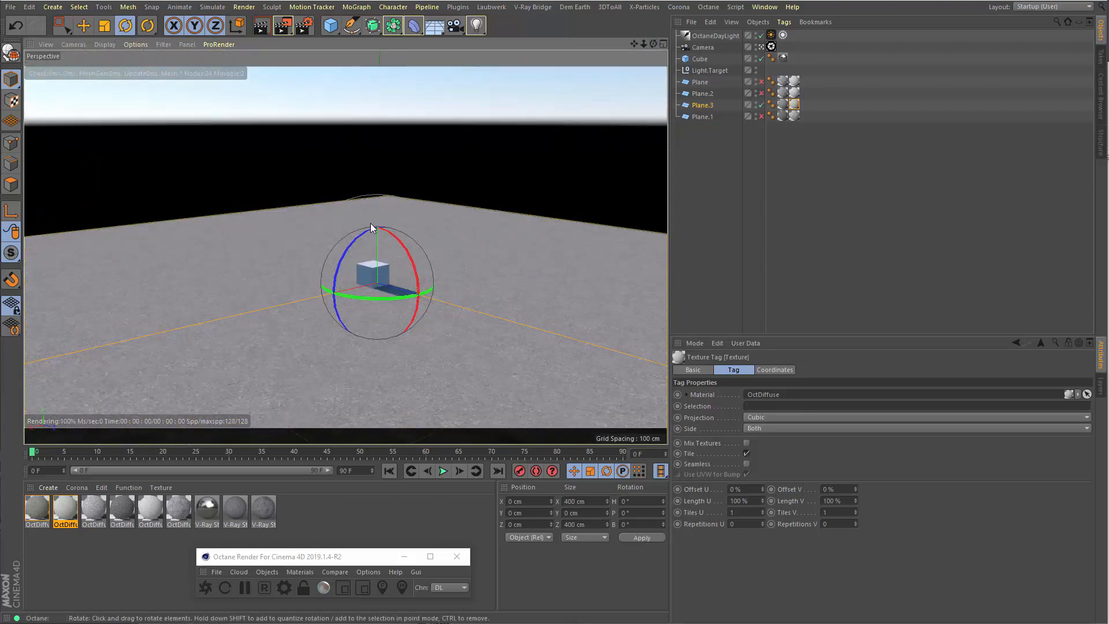
scroll(370, 221, "down", 3)
scroll(370, 231, "down", 2)
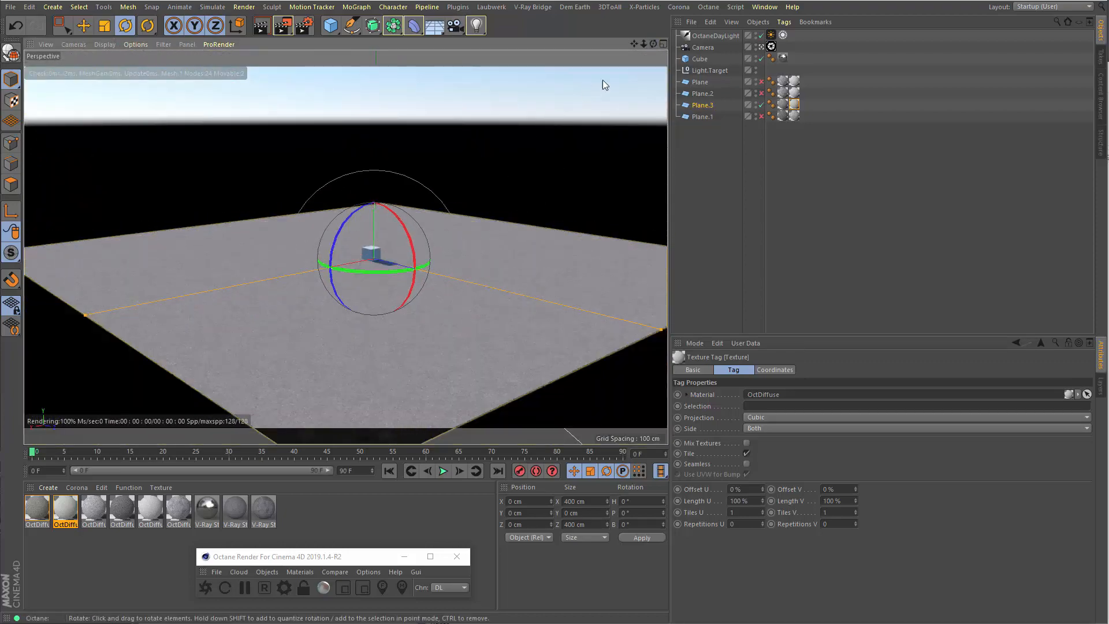
left_click_drag(652, 44, 628, 99)
left_click_drag(634, 44, 662, 1)
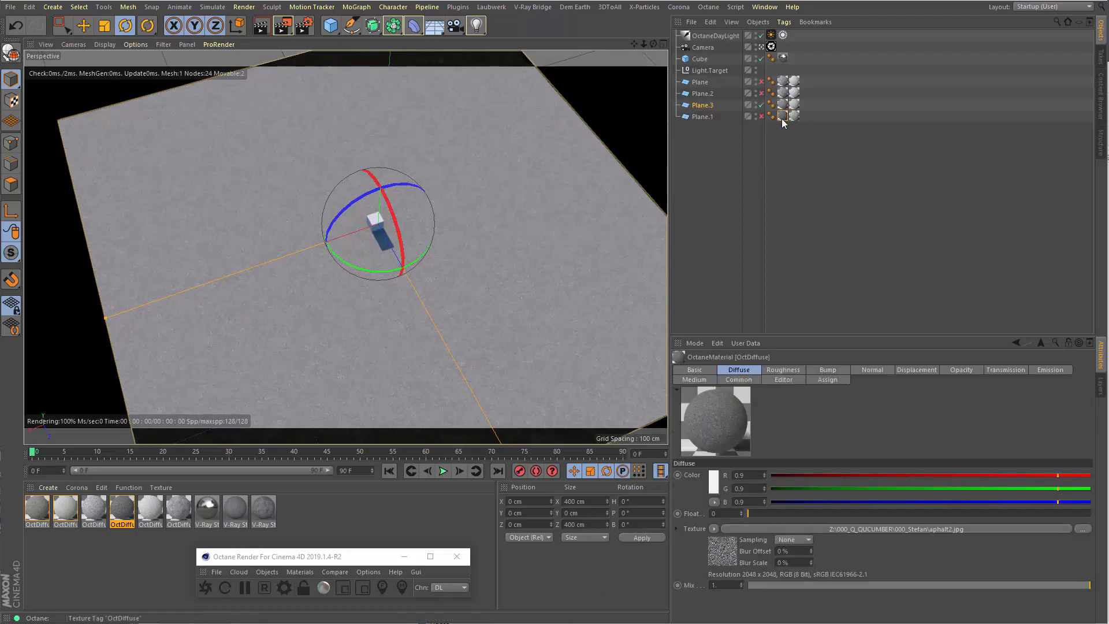
Disable Plane.3, enable Plane.1 and place Plane.1's plain asphalt bitmap texture tag last.
left_click(761, 104)
left_click(761, 116)
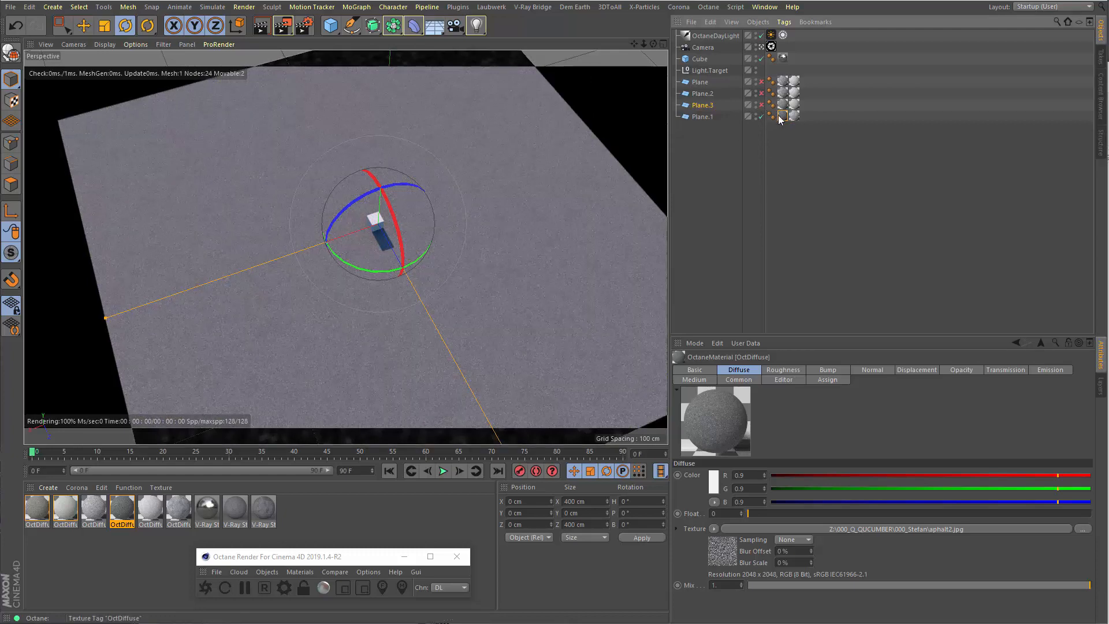
left_click_drag(779, 116, 804, 115)
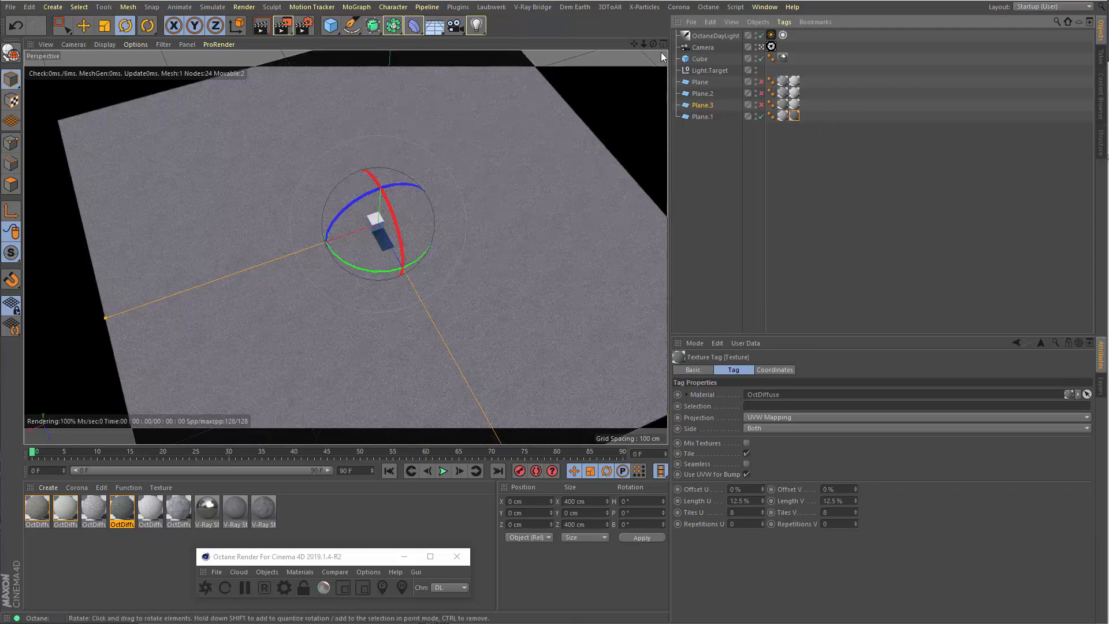
left_click_drag(653, 44, 737, 34)
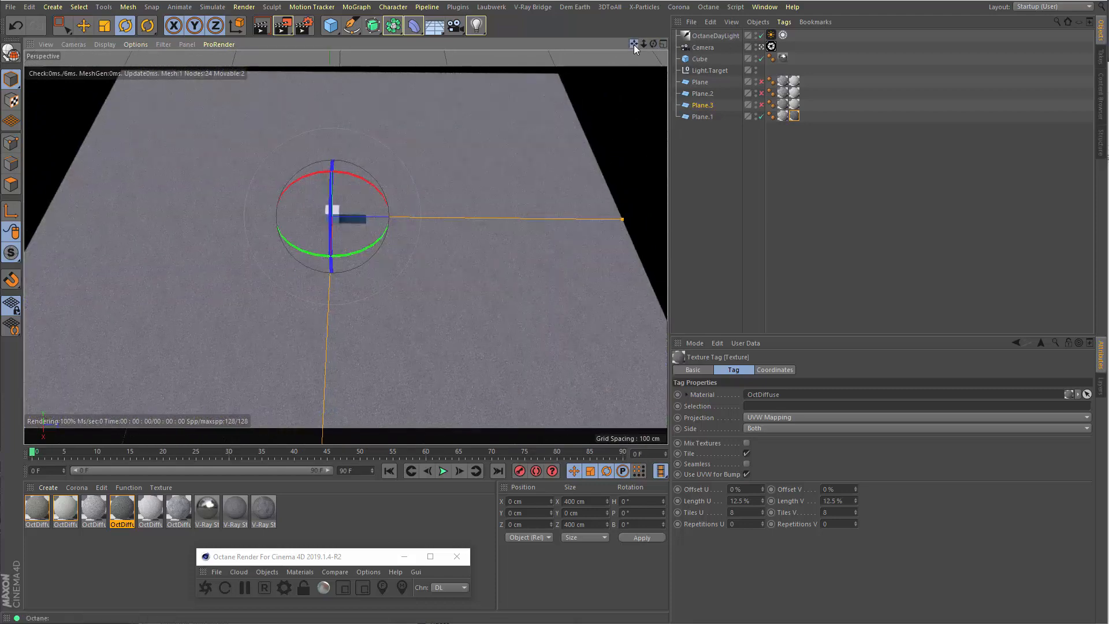
left_click_drag(634, 45, 639, 46)
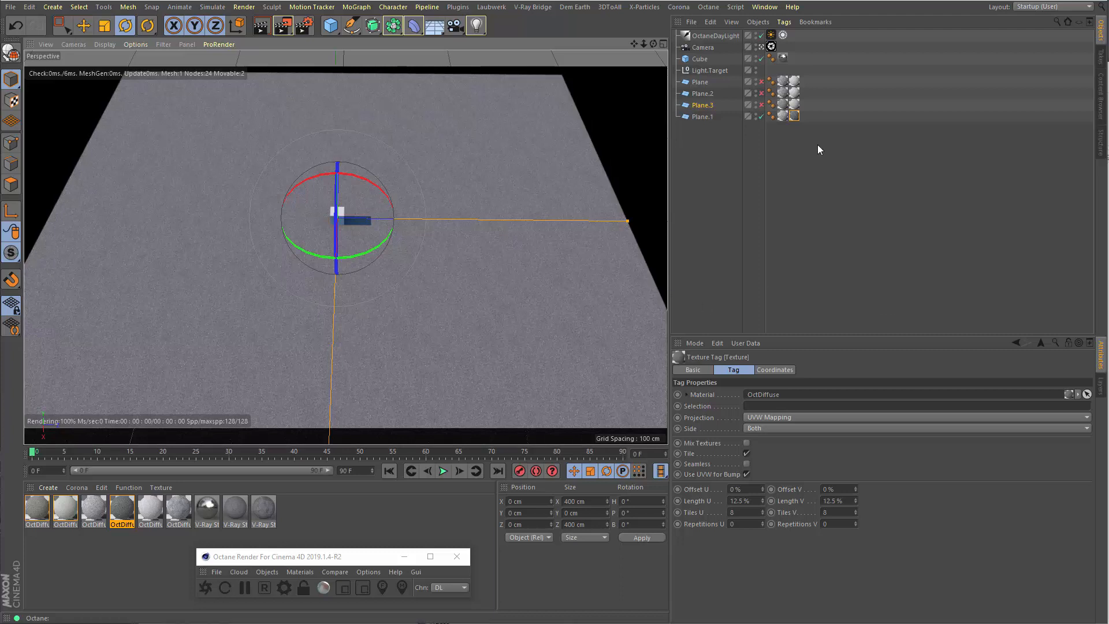
Examine the Tile Pro shader of Plane.1's other material, including the asphalt bitmap in Tex0 of Layer 0.
double_click(783, 116)
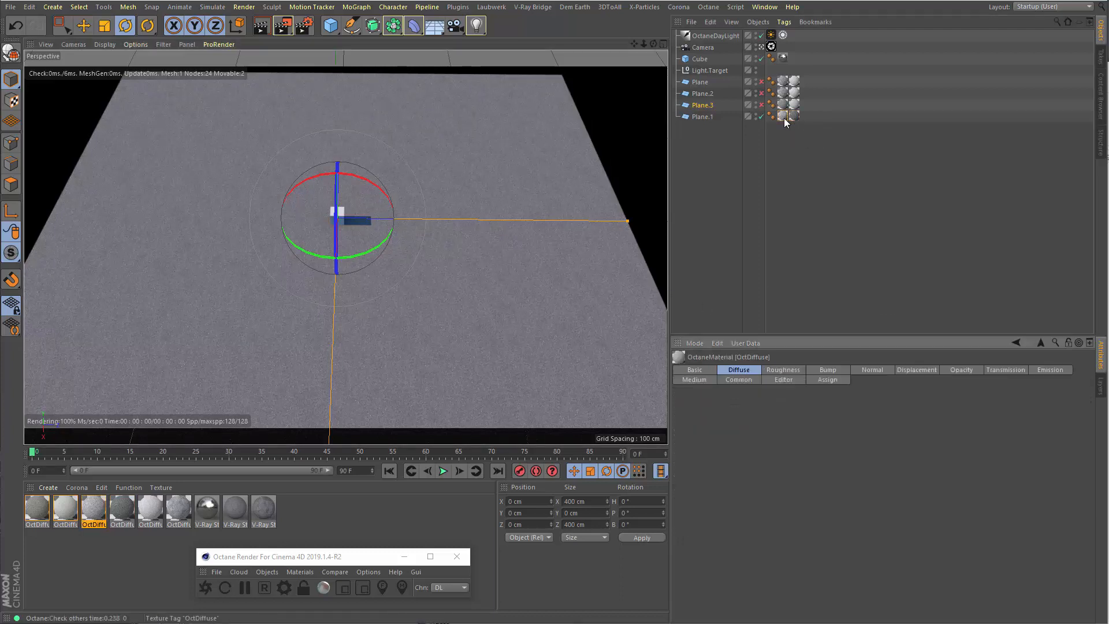
left_click(726, 549)
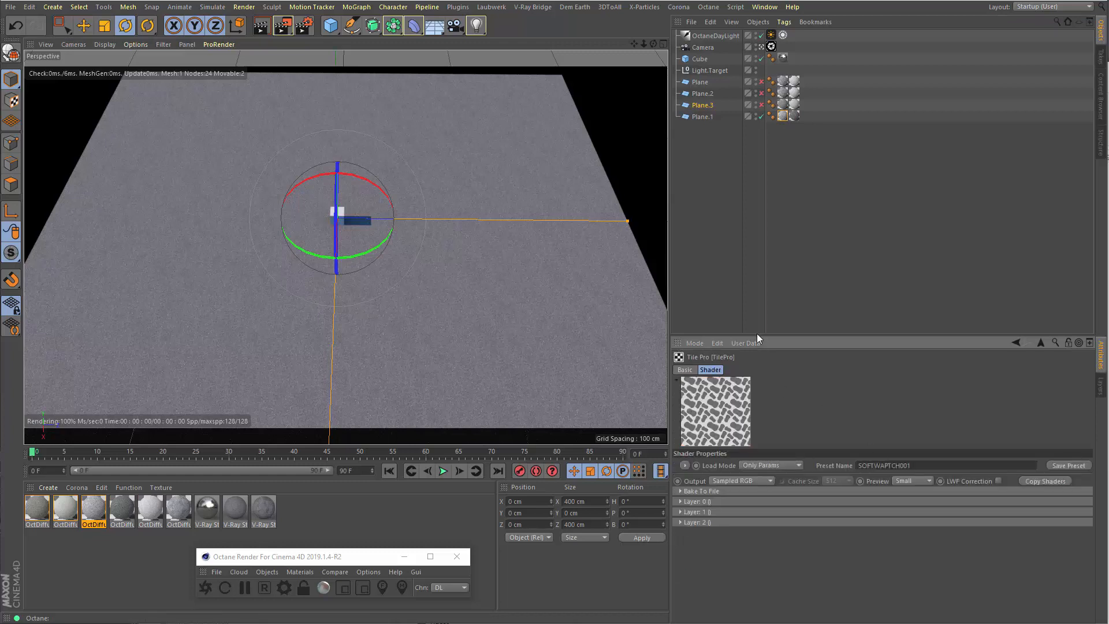
left_click_drag(755, 335, 755, 260)
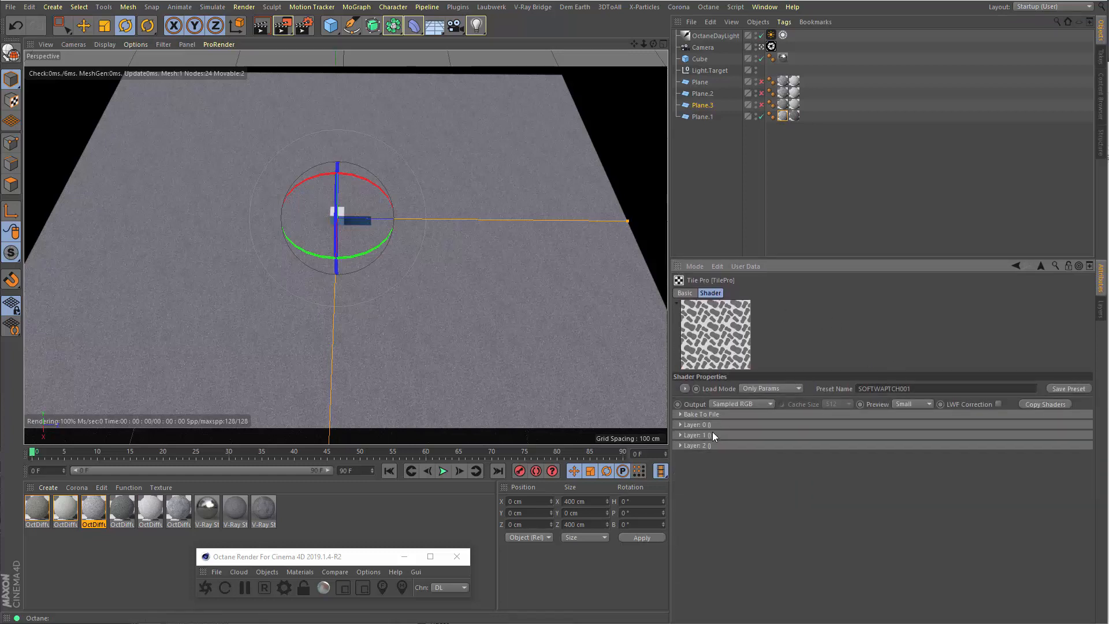
left_click(699, 424)
scroll(858, 481, "down", 5)
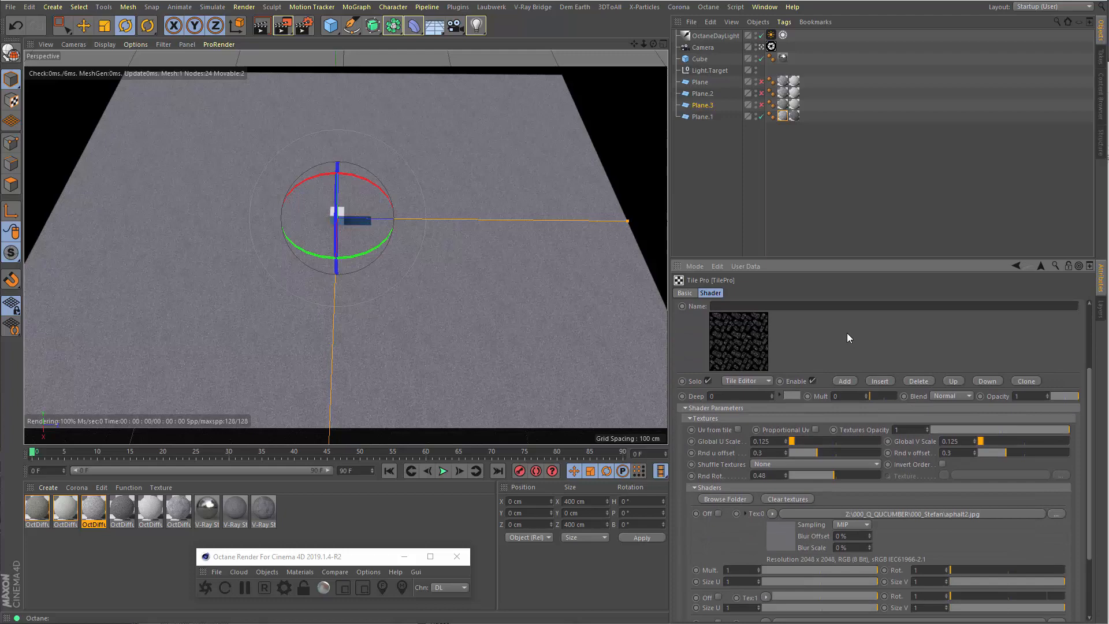
left_click(783, 540)
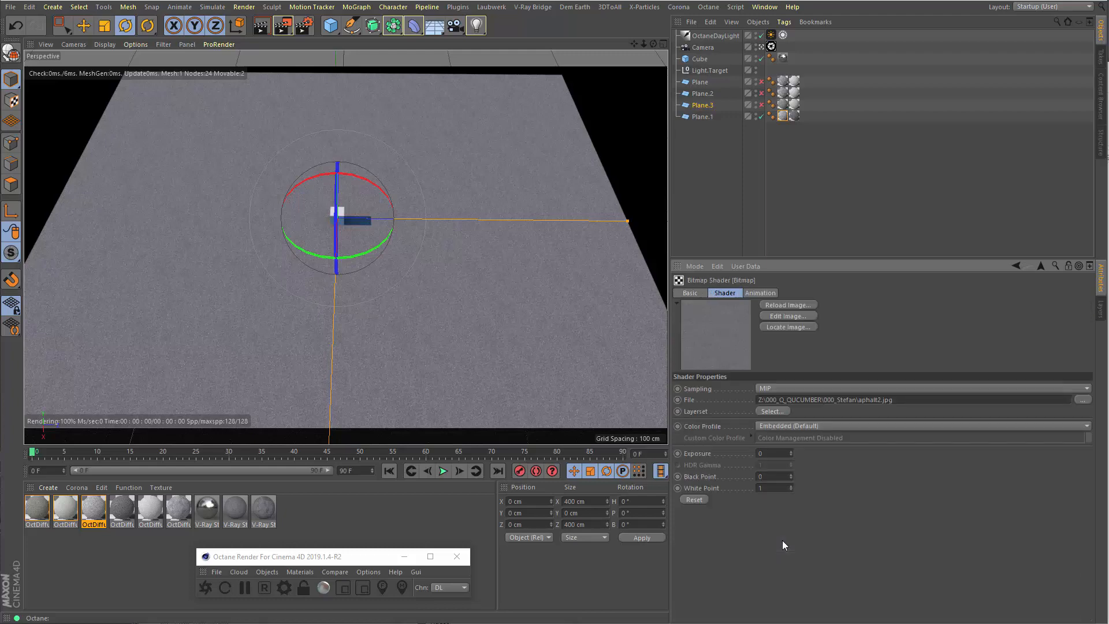
right_click(713, 334)
left_click(785, 301)
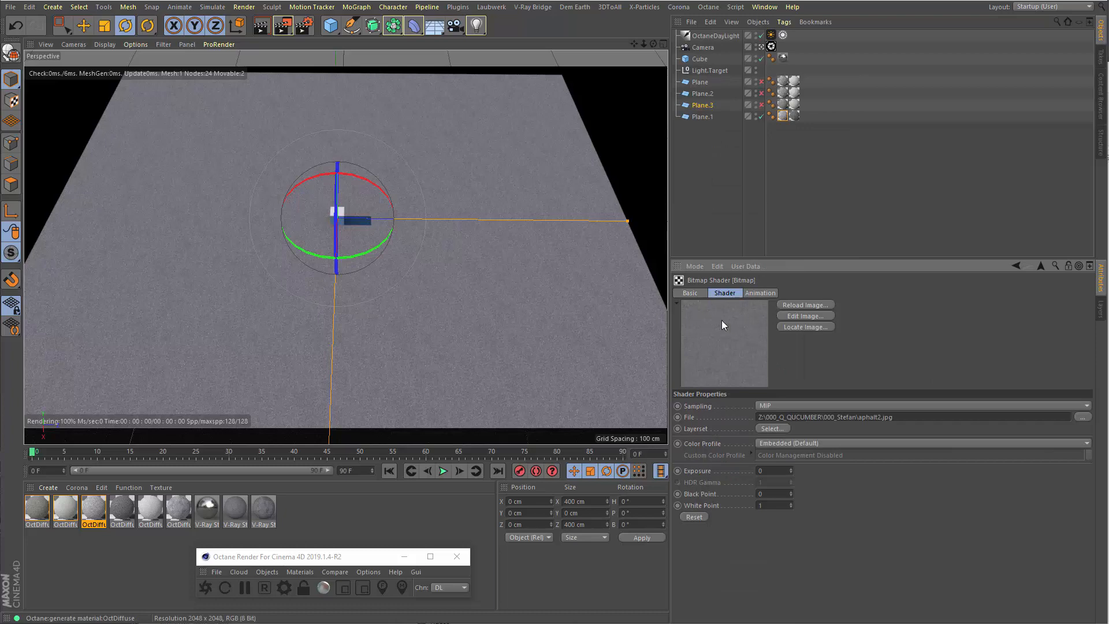
left_click(1038, 264)
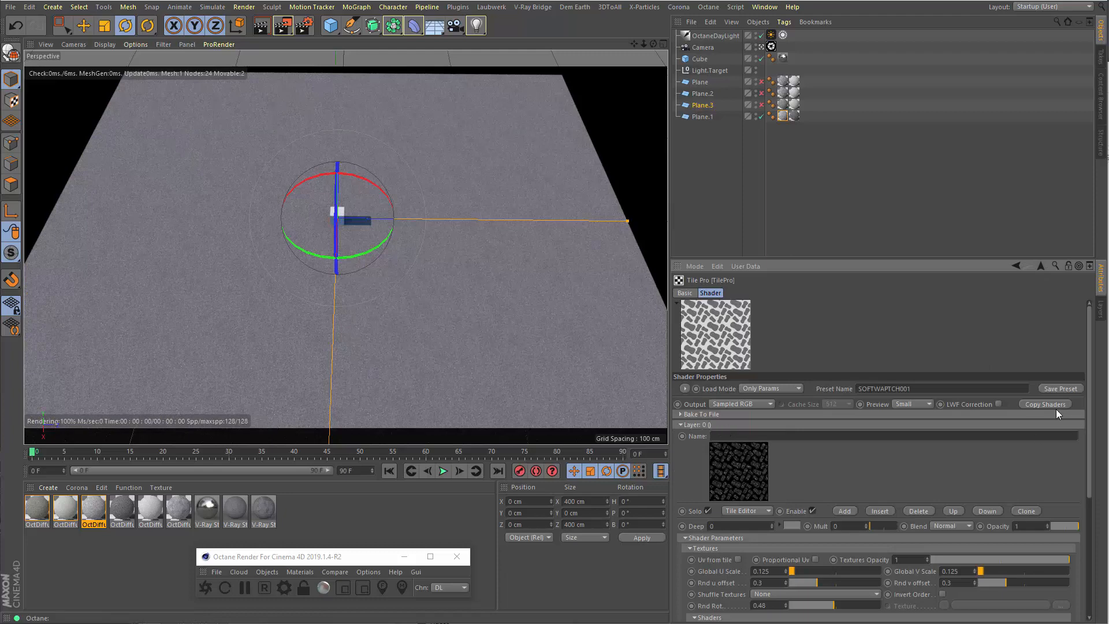
left_click(702, 424)
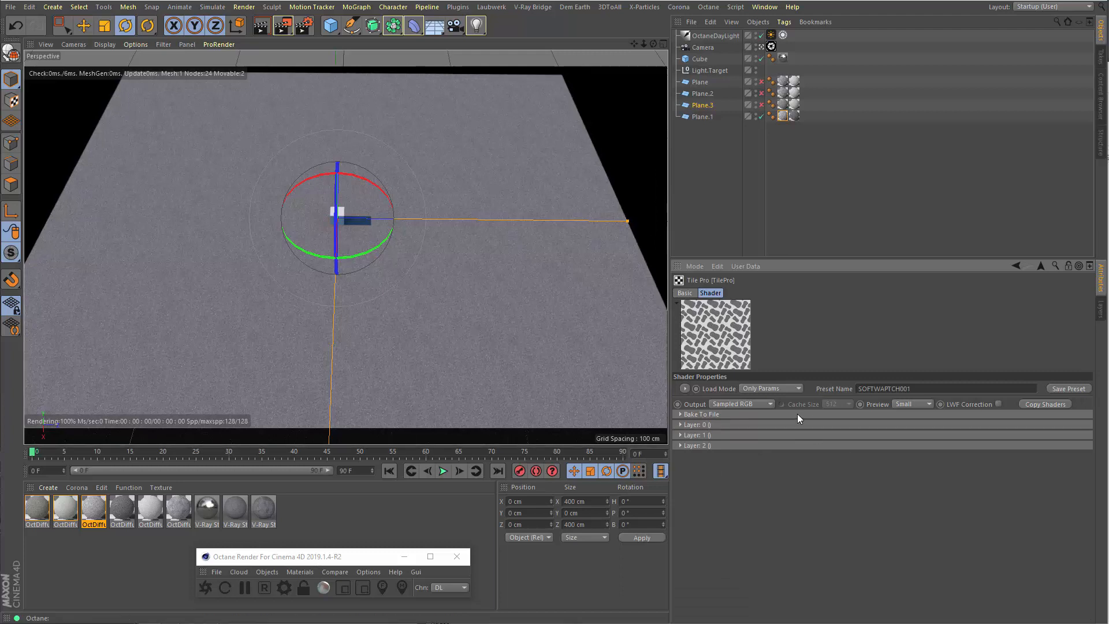
Reorder Plane.1's texture tags so the Tile Pro material comes last.
left_click(783, 117)
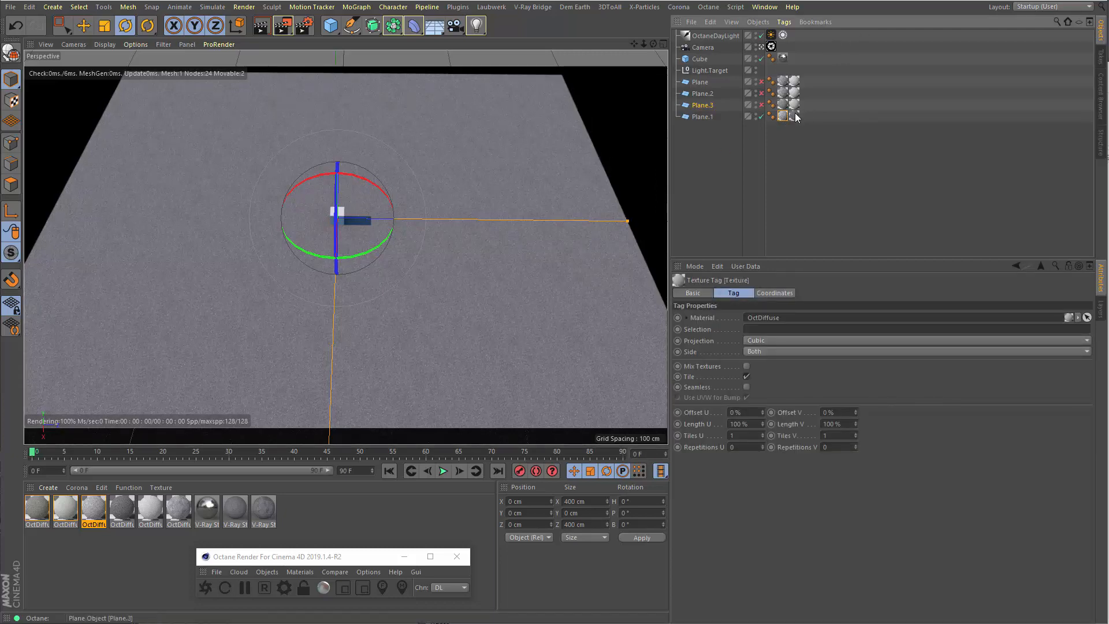
left_click_drag(784, 118, 806, 118)
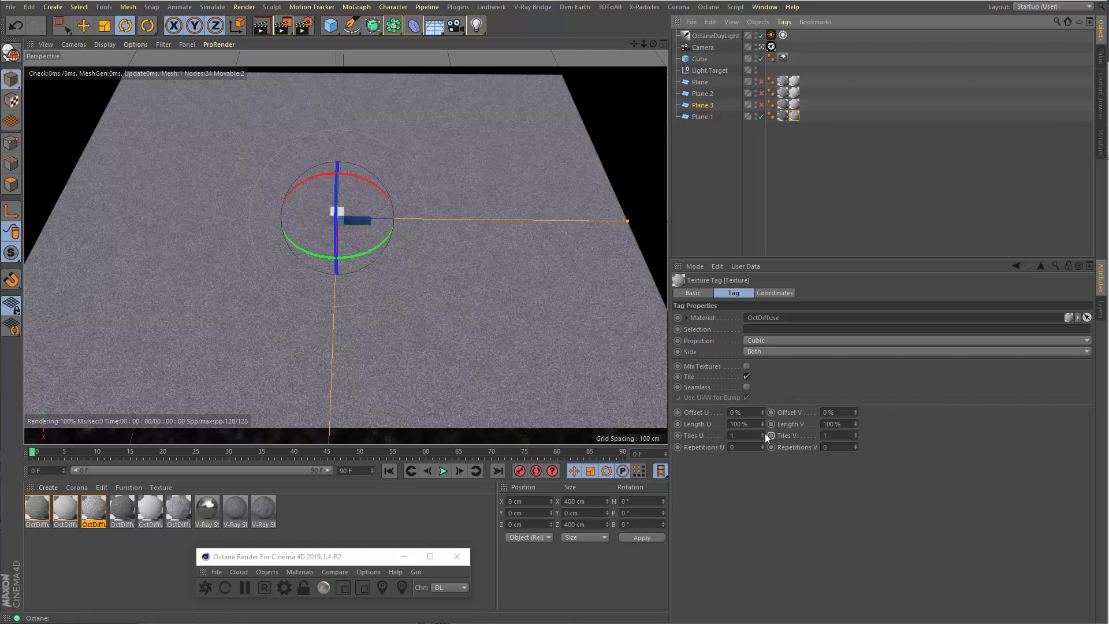
Try a Length U and Length V of 50 % and then 25 % on Plane.1's Tile Pro texture tag.
left_click(751, 424)
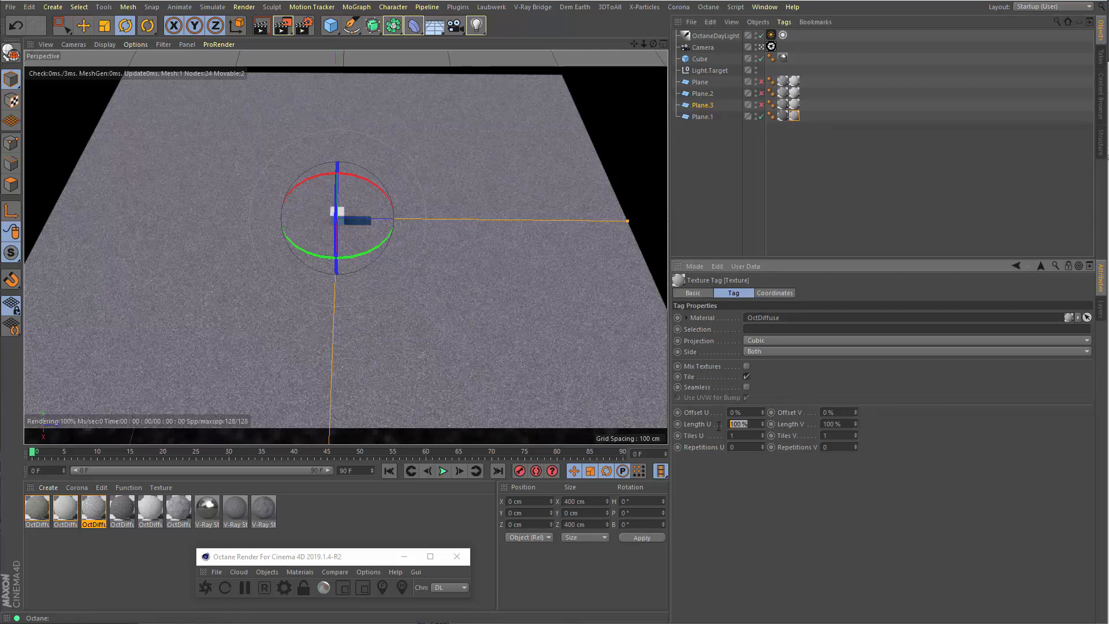
type("50")
key("Tab")
type("50")
key("Return")
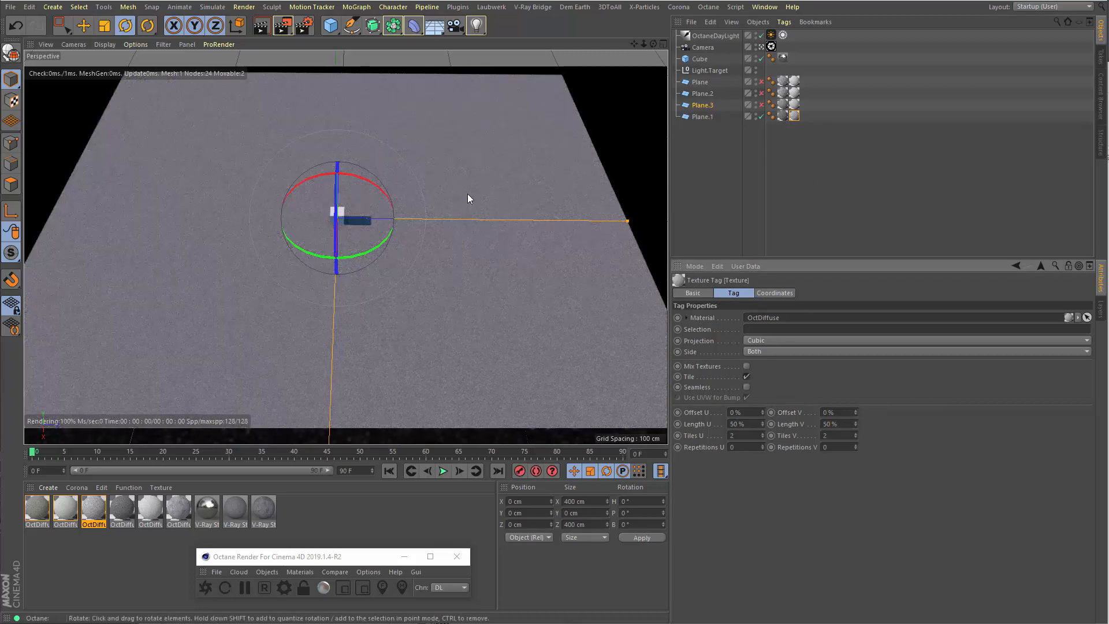
left_click(738, 424)
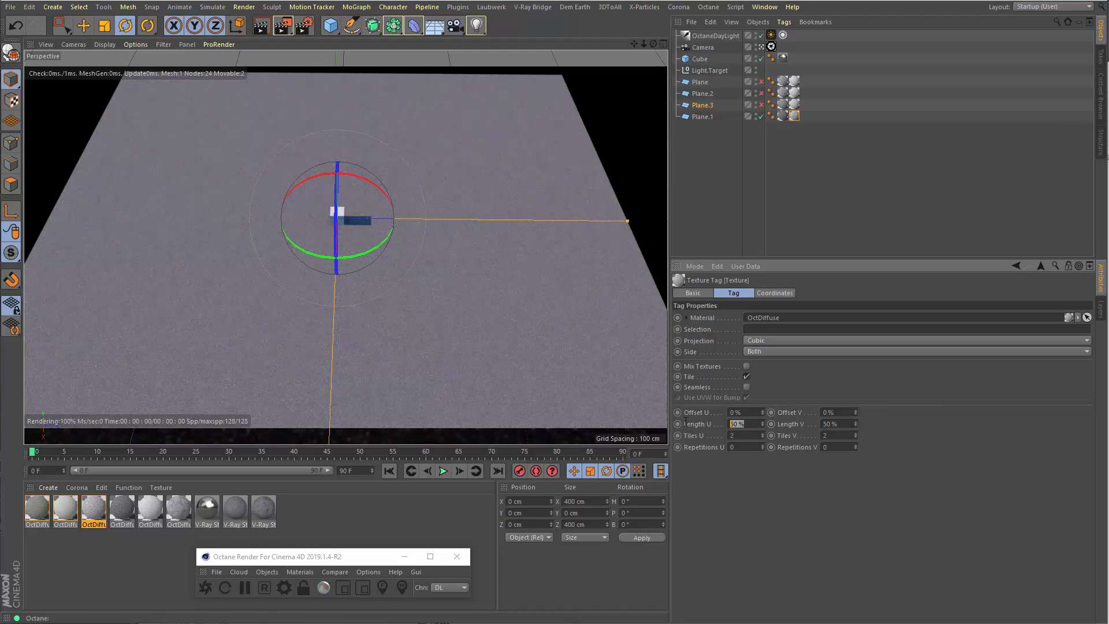
type("25")
key("Tab")
type("25")
key("Return")
Set Length U and Length V of Plane.1's Tile Pro texture tag to 100 %.
left_click(745, 423)
type("1")
key("Tab")
type("400")
key("BackSpace")
key("BackSpace")
key("BackSpace")
type("1")
key("Return")
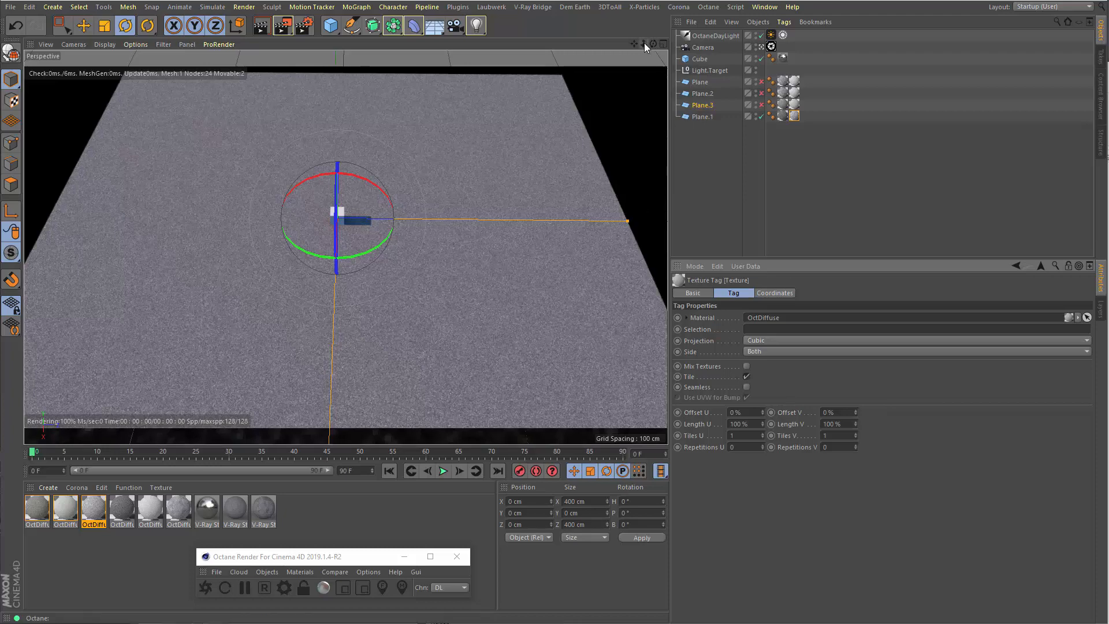
left_click_drag(642, 42, 652, 41)
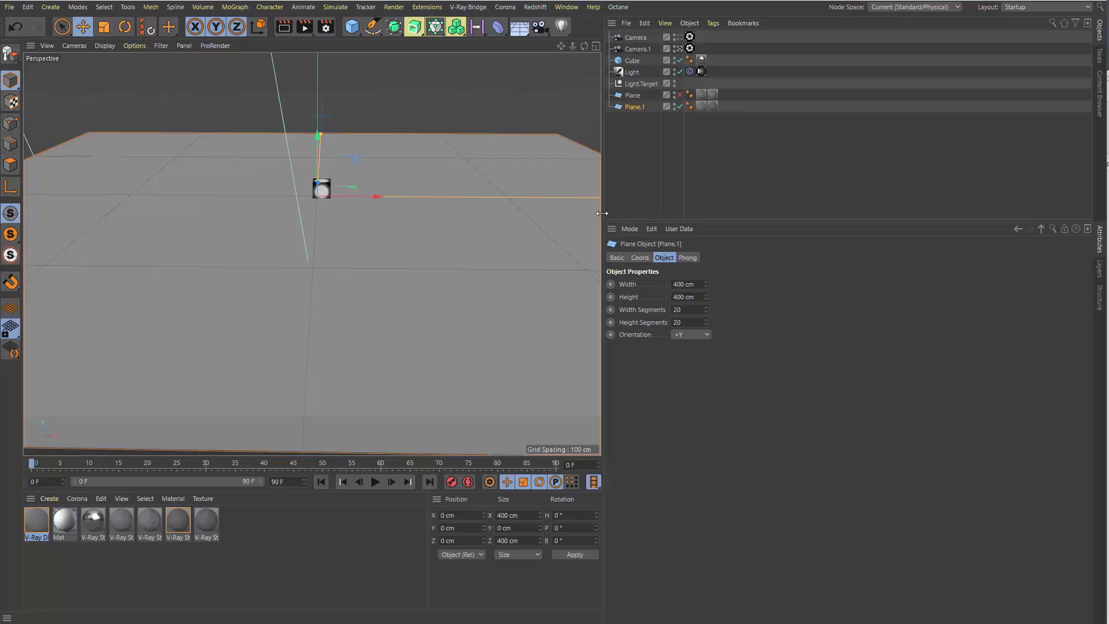
Widen the viewport in the V-Ray scene and open Plane.1's V-Ray material that uses the TilePro diffuse texture.
left_click_drag(602, 213, 741, 215)
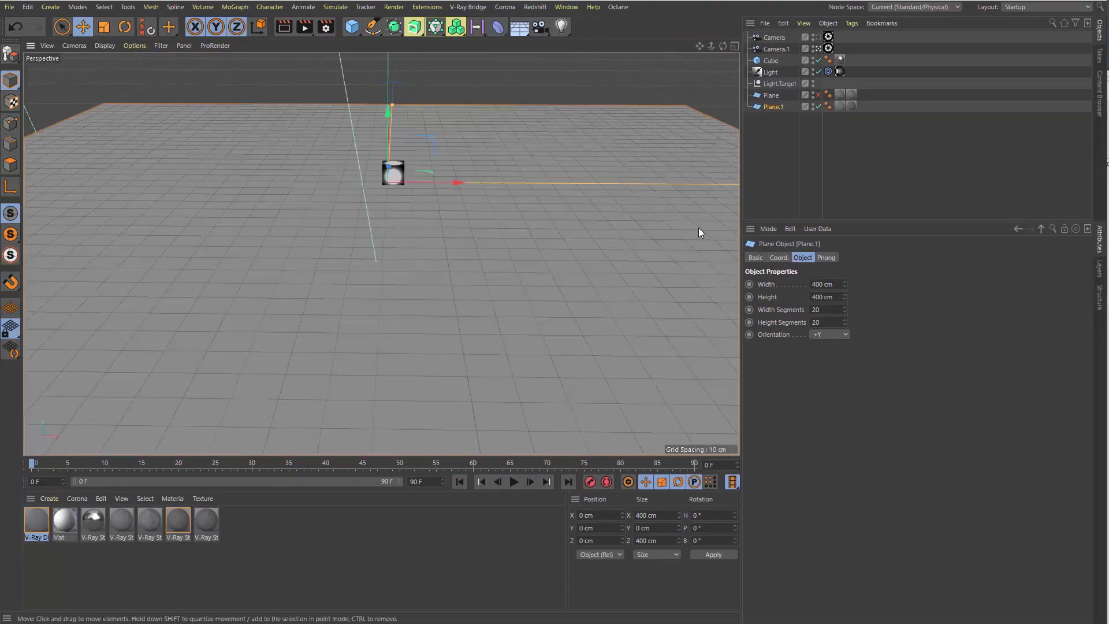
double_click(851, 106)
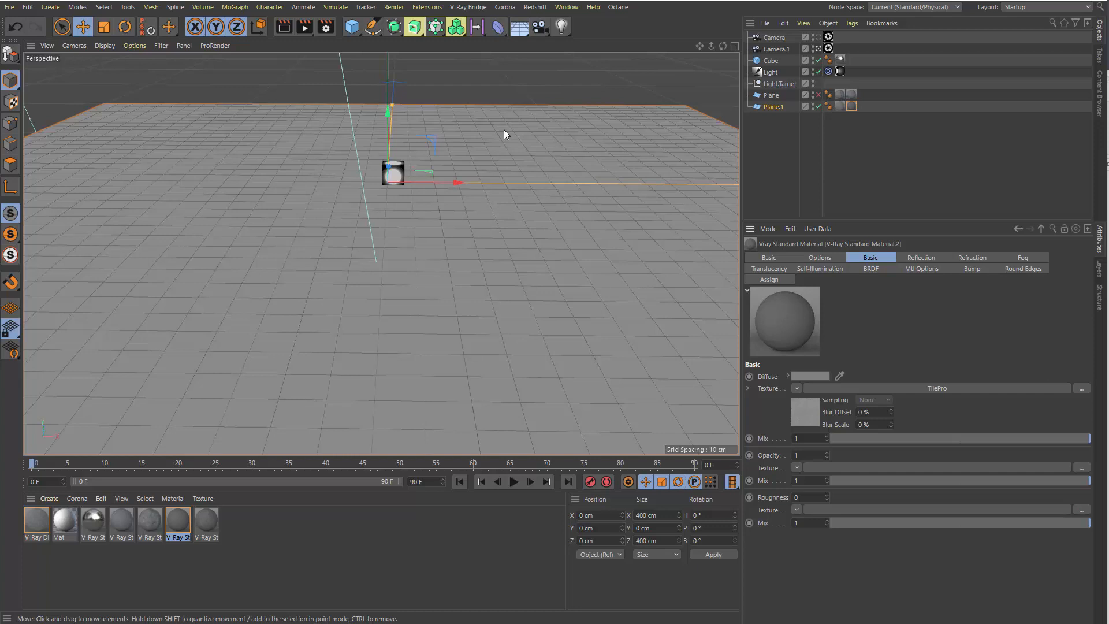
Open Plane.1's V-Ray displacement material to show its TilePro texture and render the V-Ray view.
left_click(839, 106)
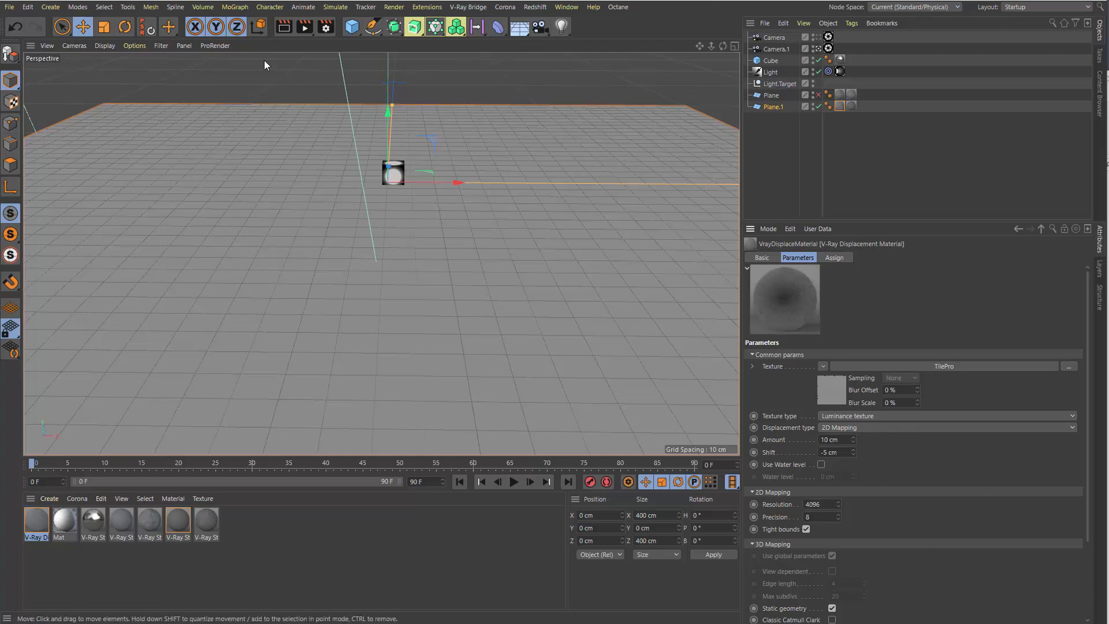
left_click(286, 27)
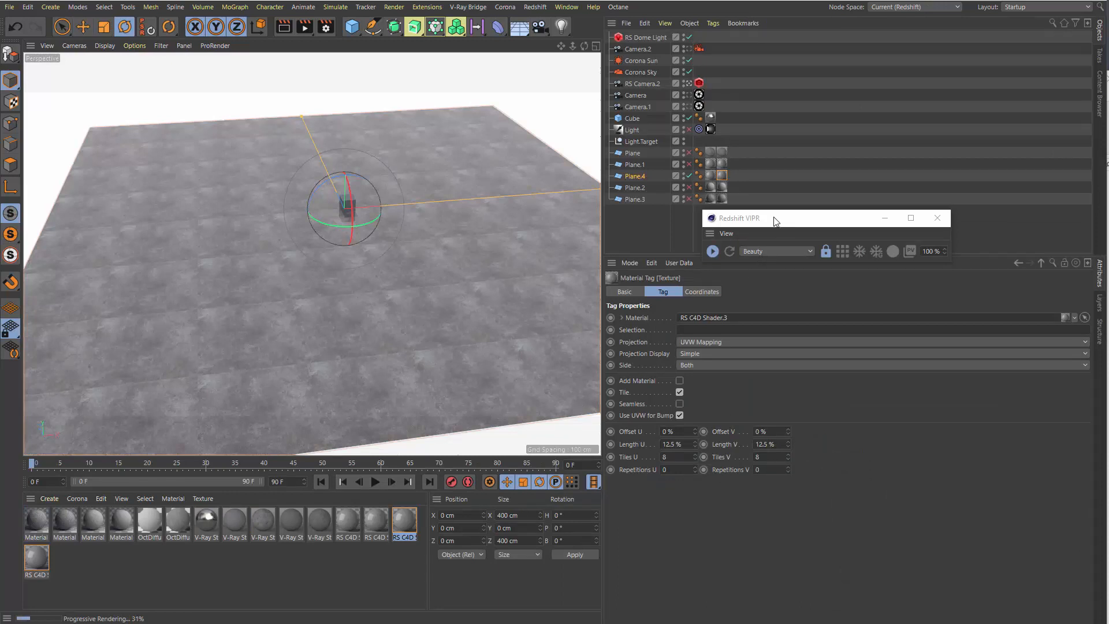
Move the Redshift VIPR window off the texture tag settings and examine the tiled texture on Plane.4 in the Redshift scene.
left_click_drag(776, 222, 886, 418)
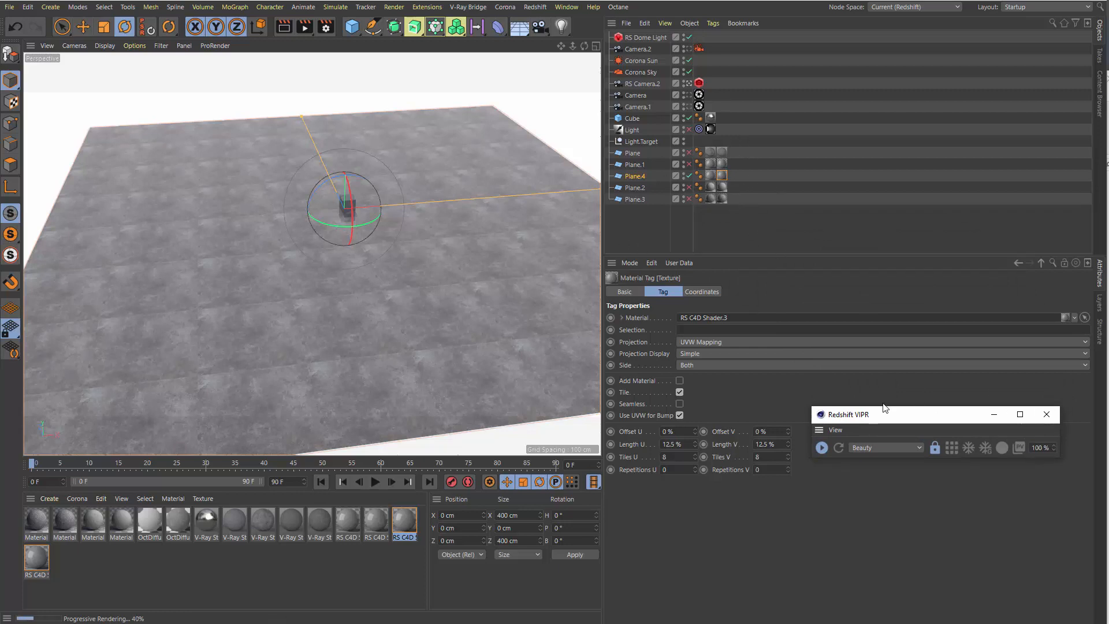
left_click_drag(916, 417, 370, 334)
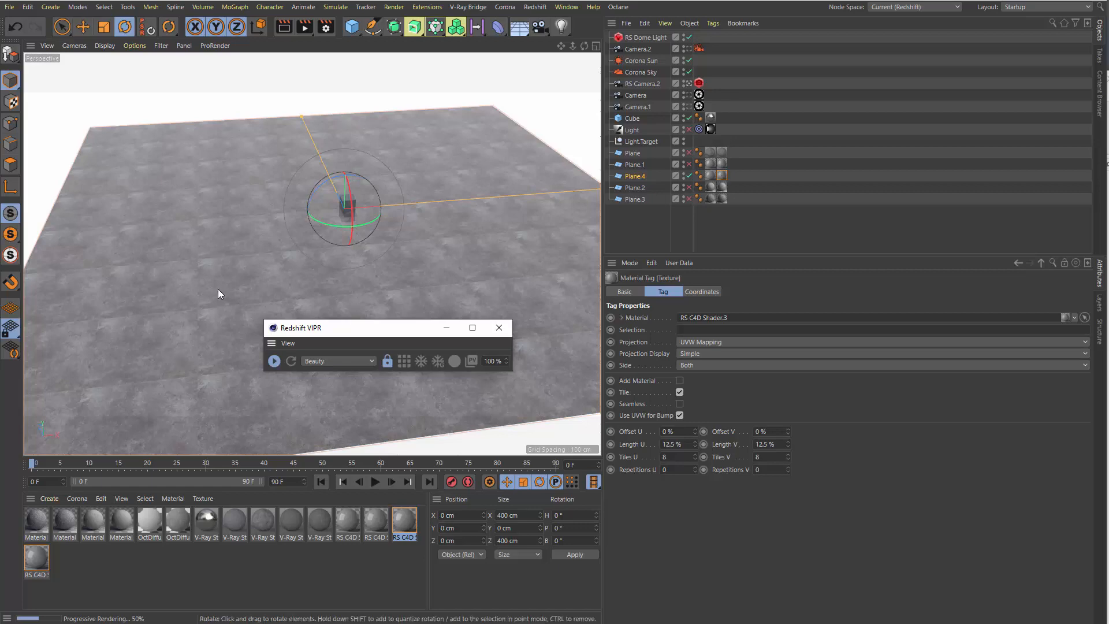
scroll(216, 304, "up", 5)
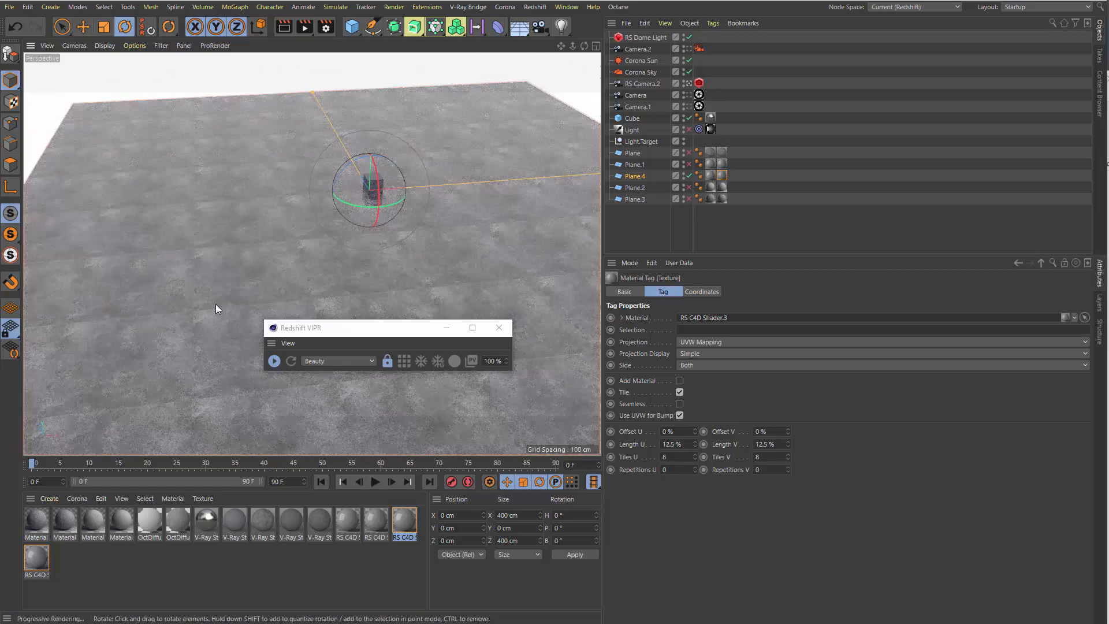
scroll(216, 304, "down", 2)
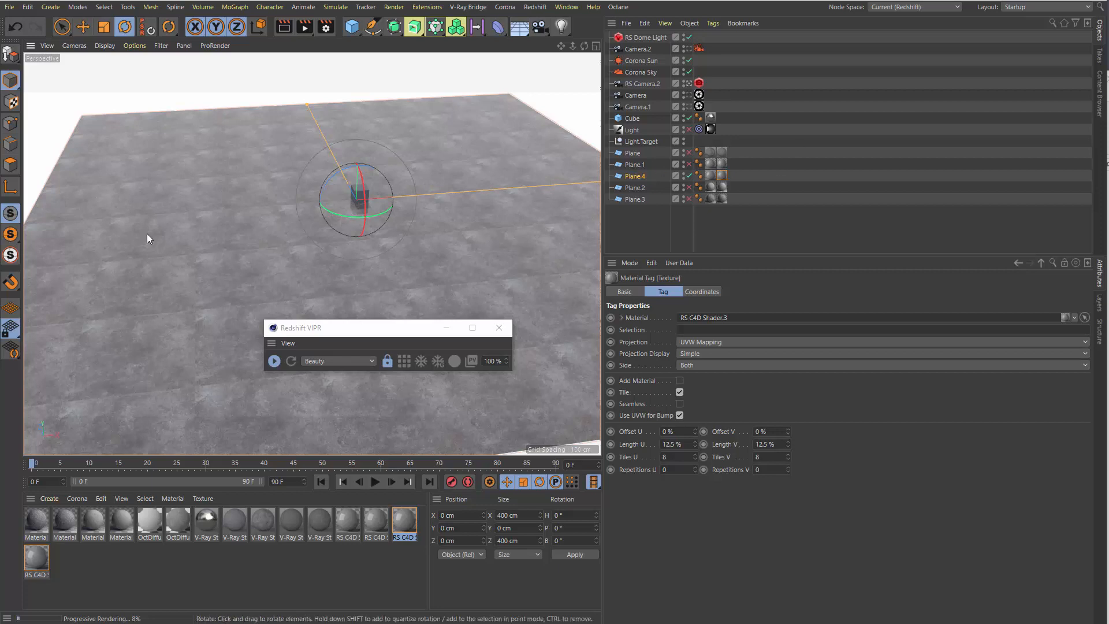
Open the TilePro shader in Plane.4's RS C4D Shader.2 material, review its settings and collapse Layer 0.
double_click(711, 175)
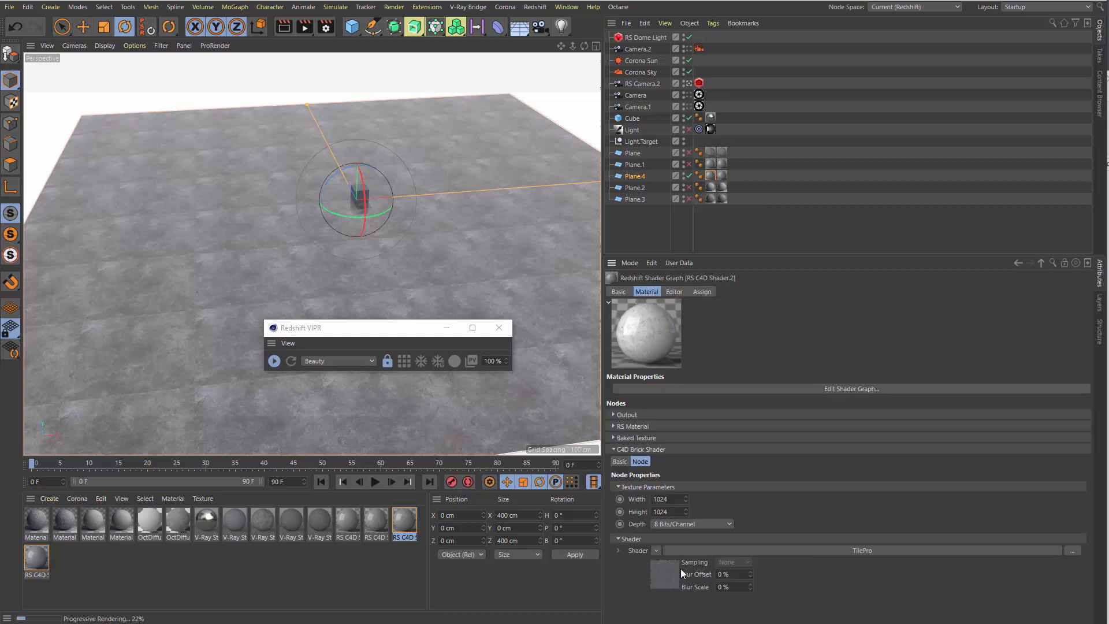
left_click(662, 577)
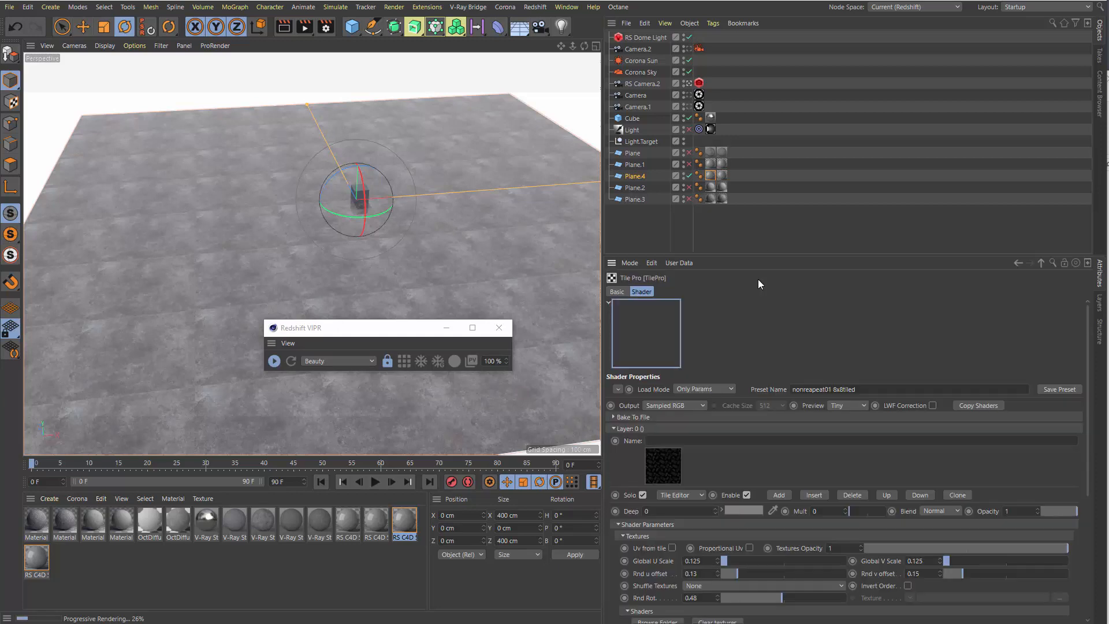
left_click_drag(738, 256, 696, 76)
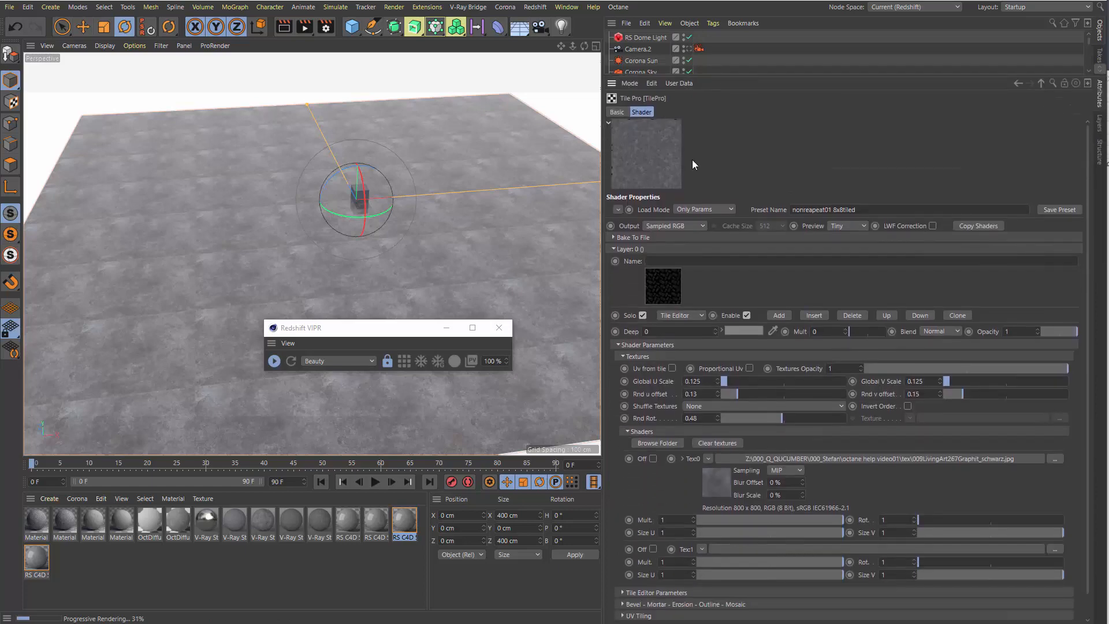
left_click(632, 248)
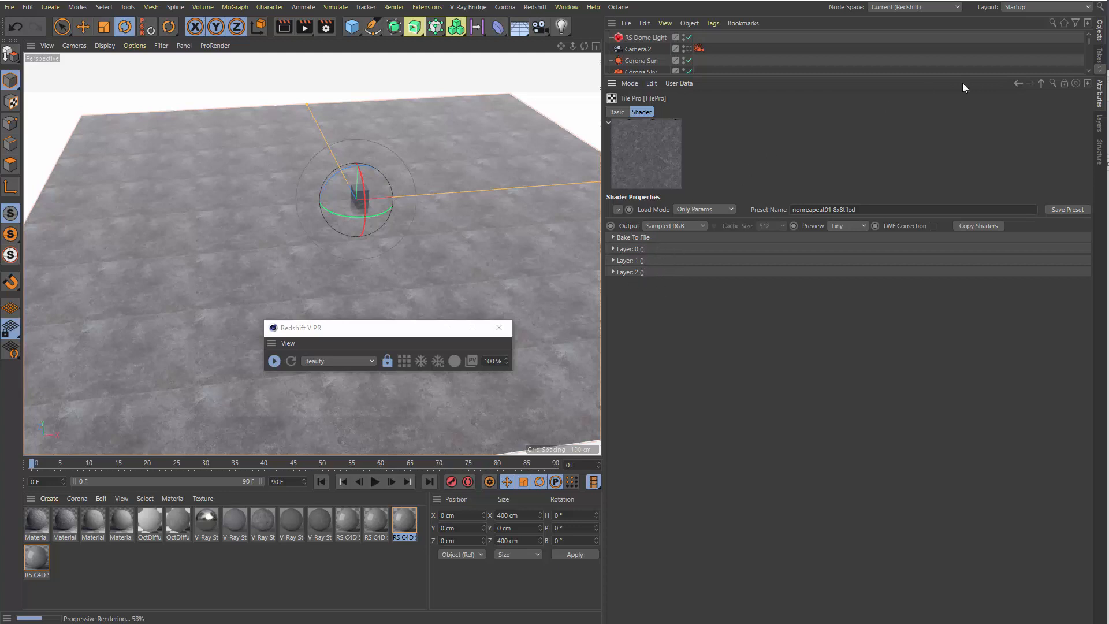
left_click_drag(984, 75, 965, 306)
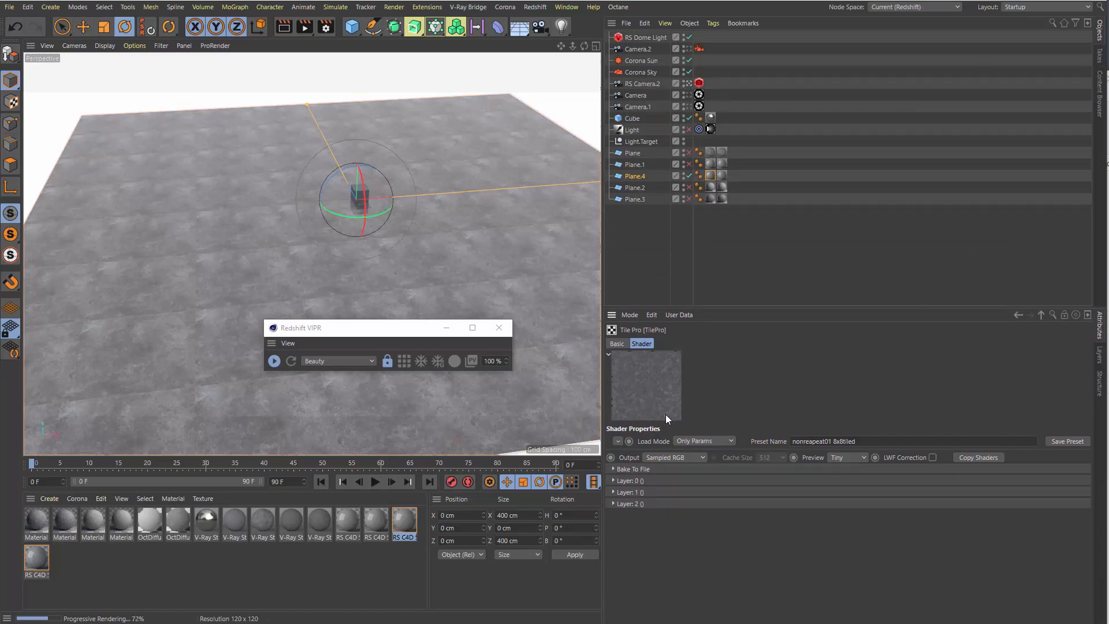
Reorder Plane.4's texture tags so RS C4D Shader.2 comes last, and inspect the rendered floor from several angles.
left_click(722, 176)
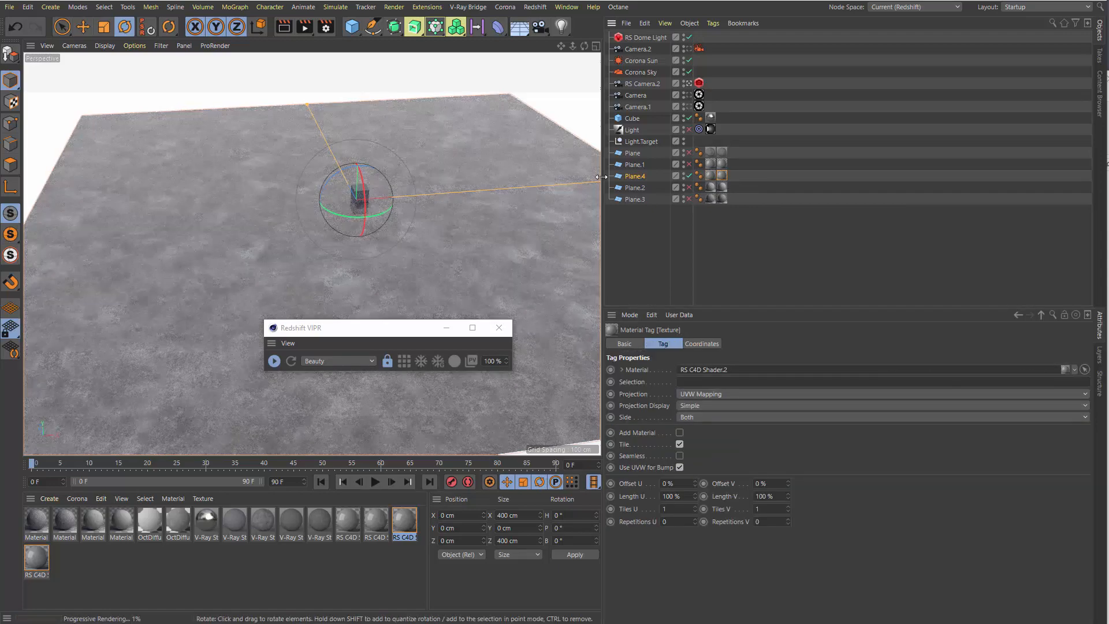
mouse_move(584, 47)
left_mouse_down()
mouse_move(618, 48)
mouse_move(575, 41)
left_mouse_up()
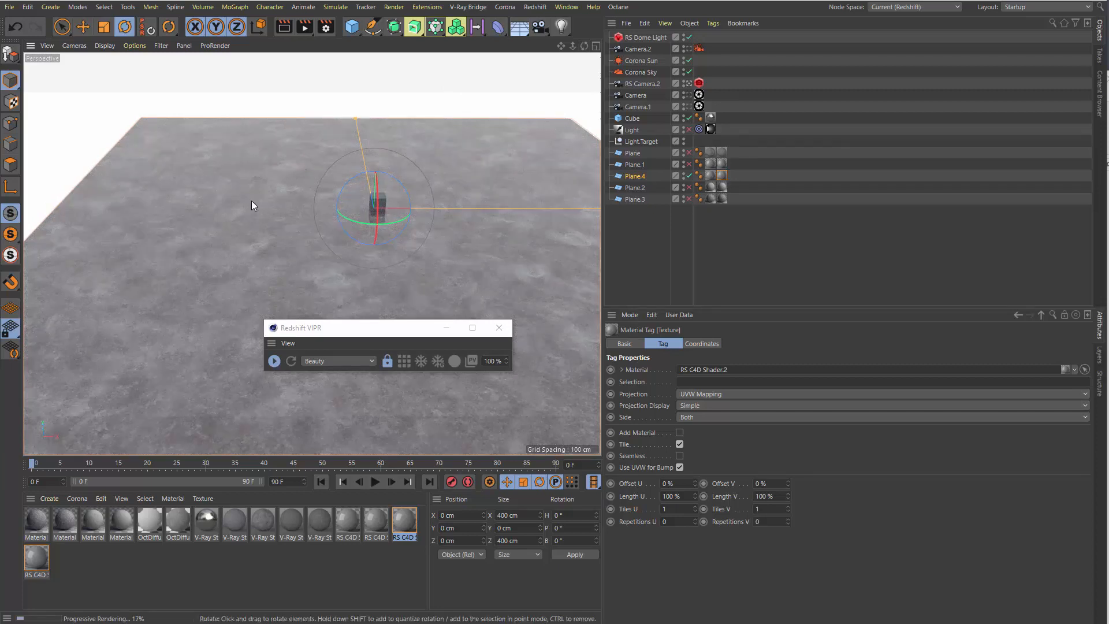
left_click_drag(585, 46, 593, 68)
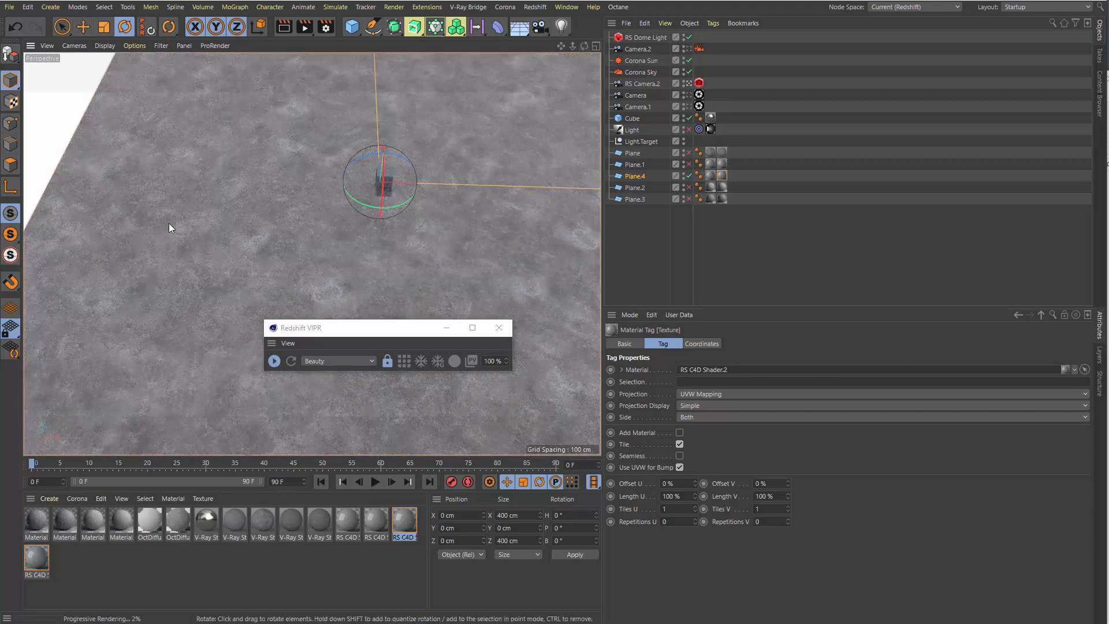
left_click_drag(585, 45, 591, 46)
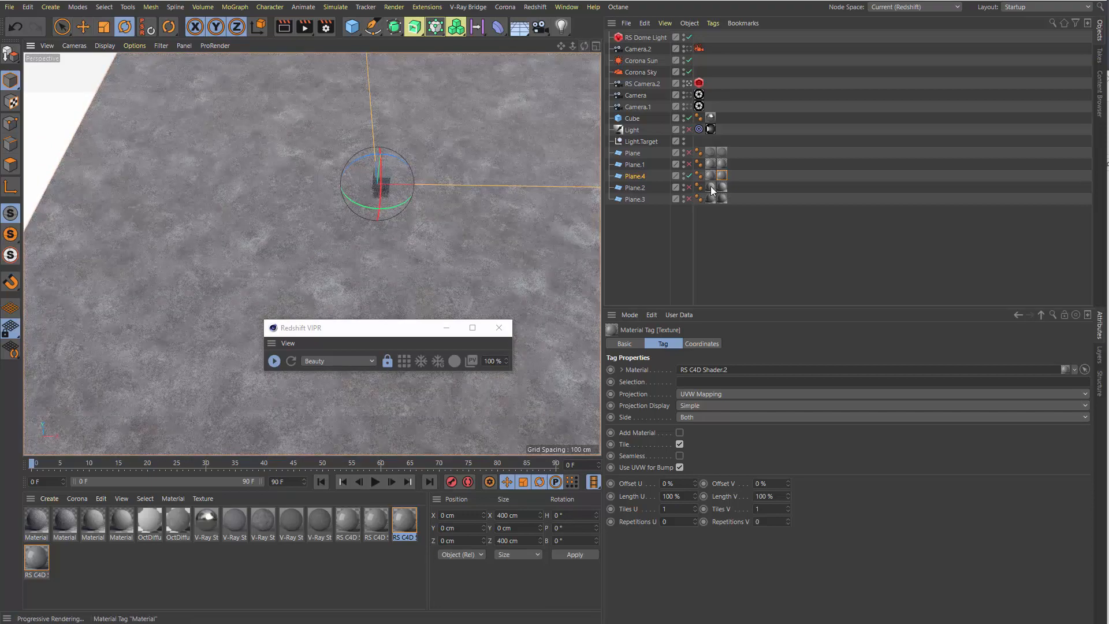
Compare RS C4D Shader.3 with RS C4D Shader.2 on Plane.4 by alternately placing each tag last, from both far and close views.
left_click_drag(711, 176, 743, 175)
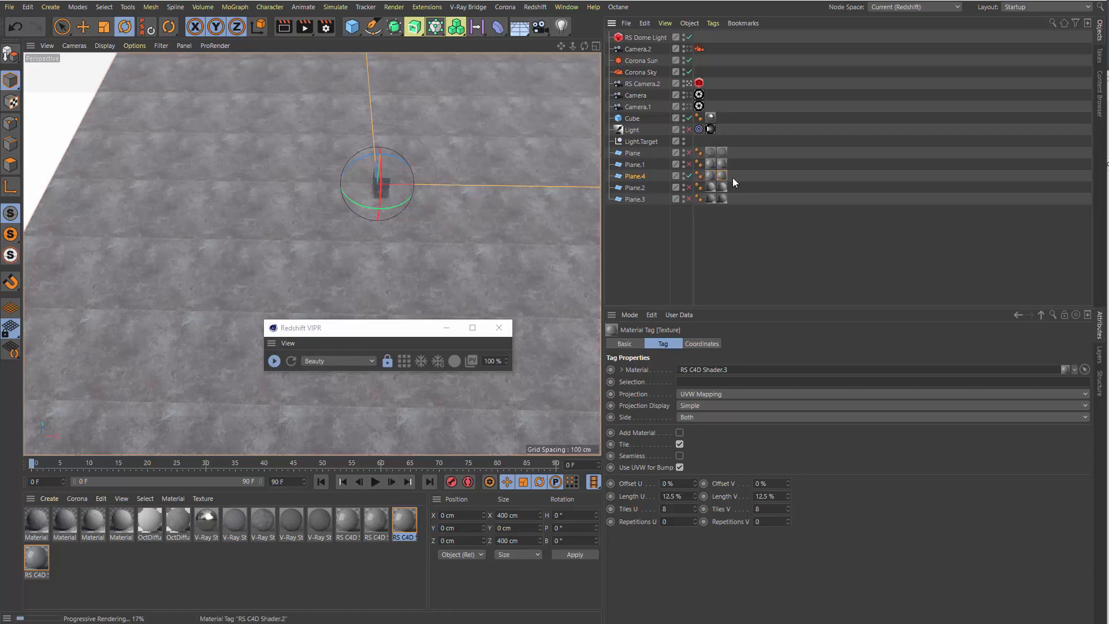
left_click_drag(711, 176, 733, 178)
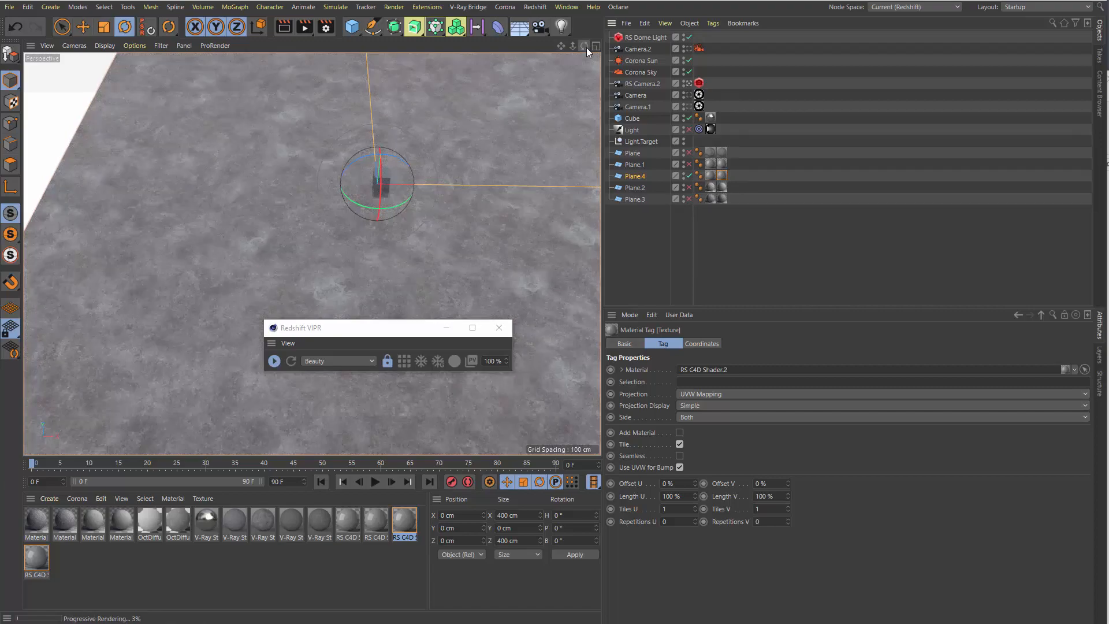
mouse_move(586, 46)
left_mouse_down()
mouse_move(579, 56)
mouse_move(583, 40)
left_mouse_up()
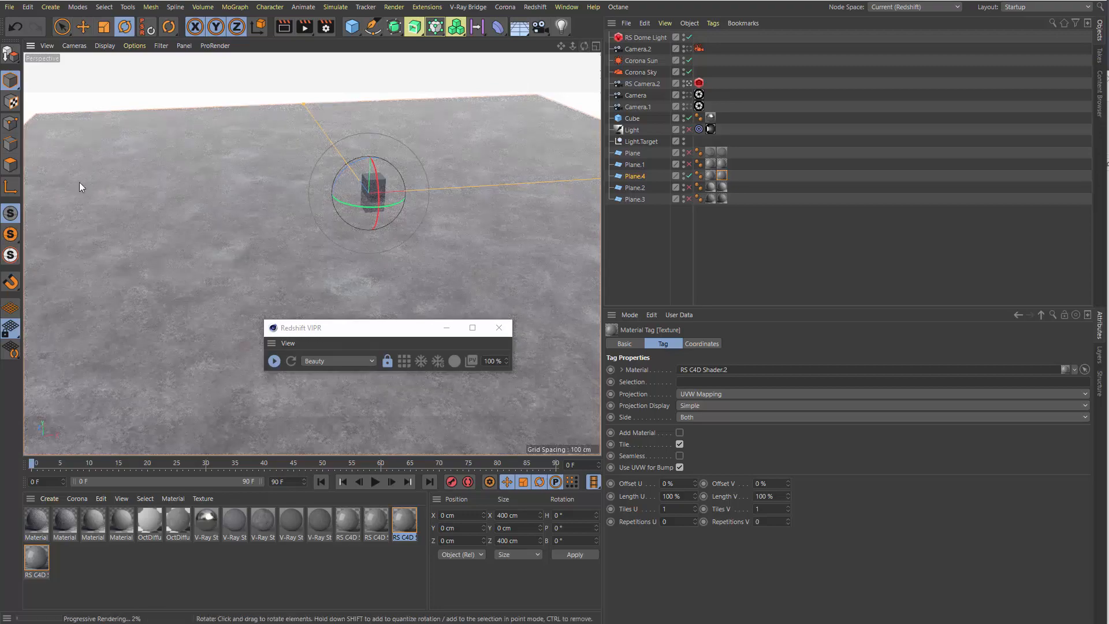
left_click_drag(585, 46, 563, 58)
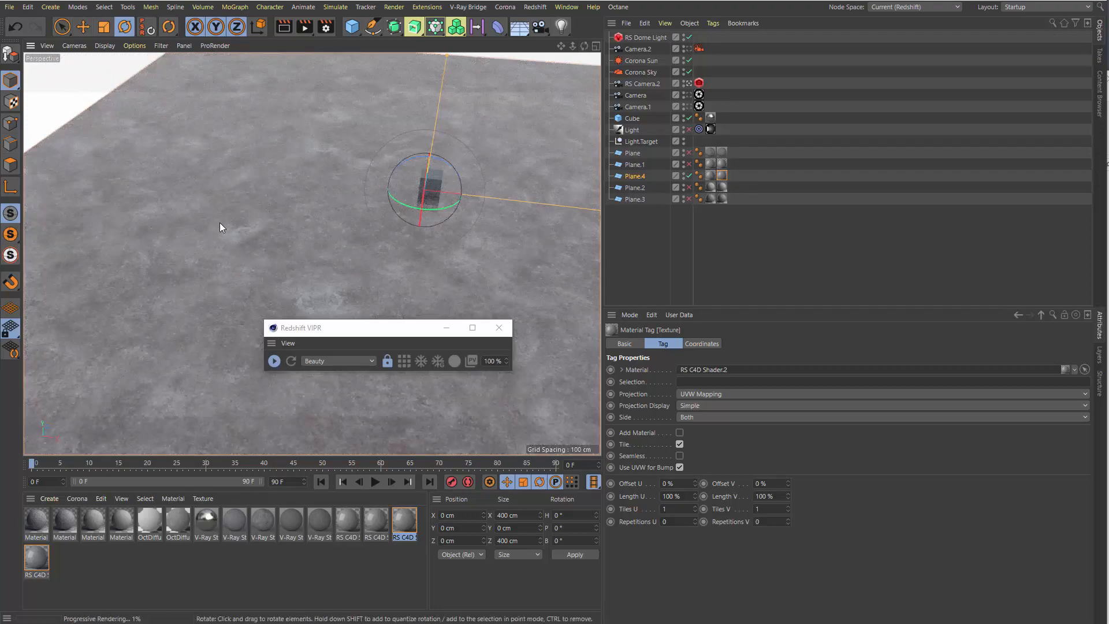
scroll(170, 277, "down", 2)
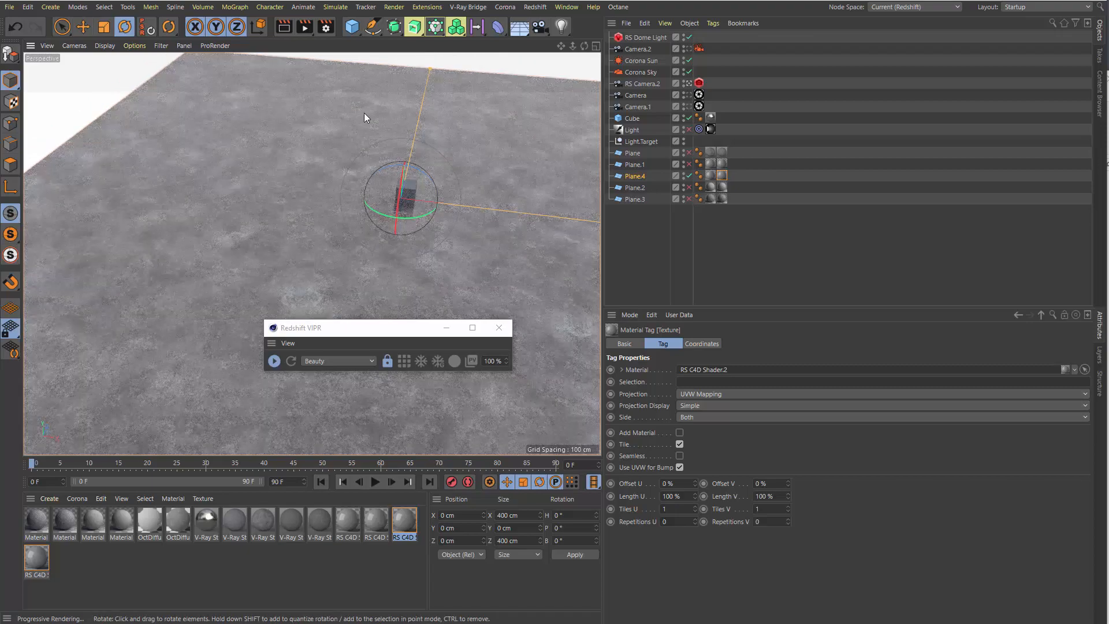
left_click_drag(561, 47, 538, 1)
scroll(312, 254, "up", 5)
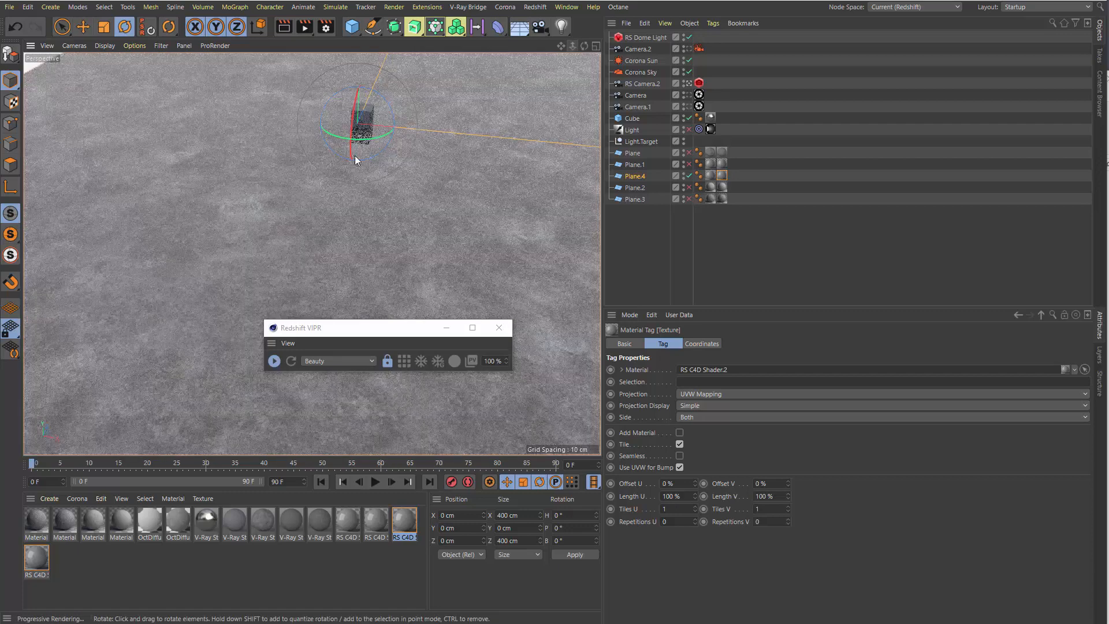
left_click(722, 176)
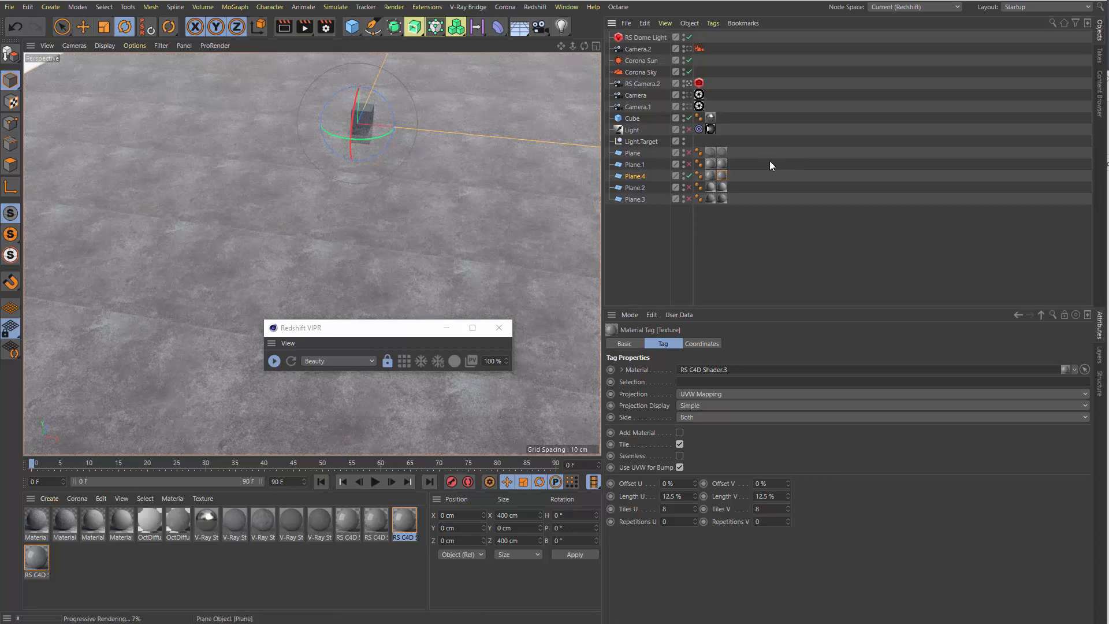
left_click(723, 176)
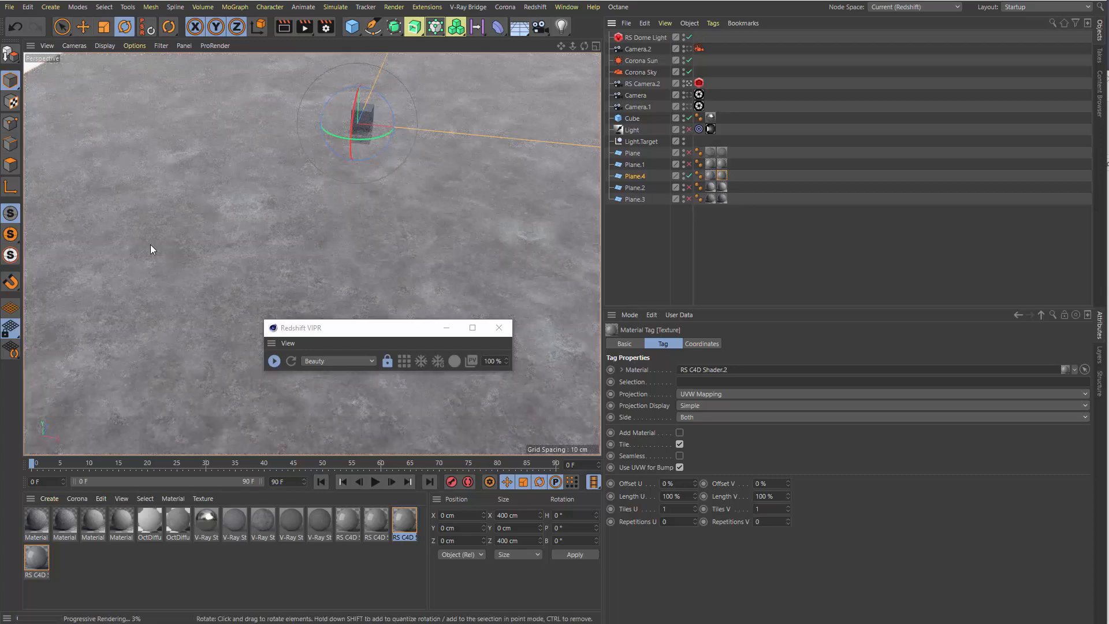
Move the Redshift VIPR window clear of the viewport and examine Plane.4's Tile Pro floor for repetition from low, distant and overhead angles.
left_click_drag(381, 327, 486, 556)
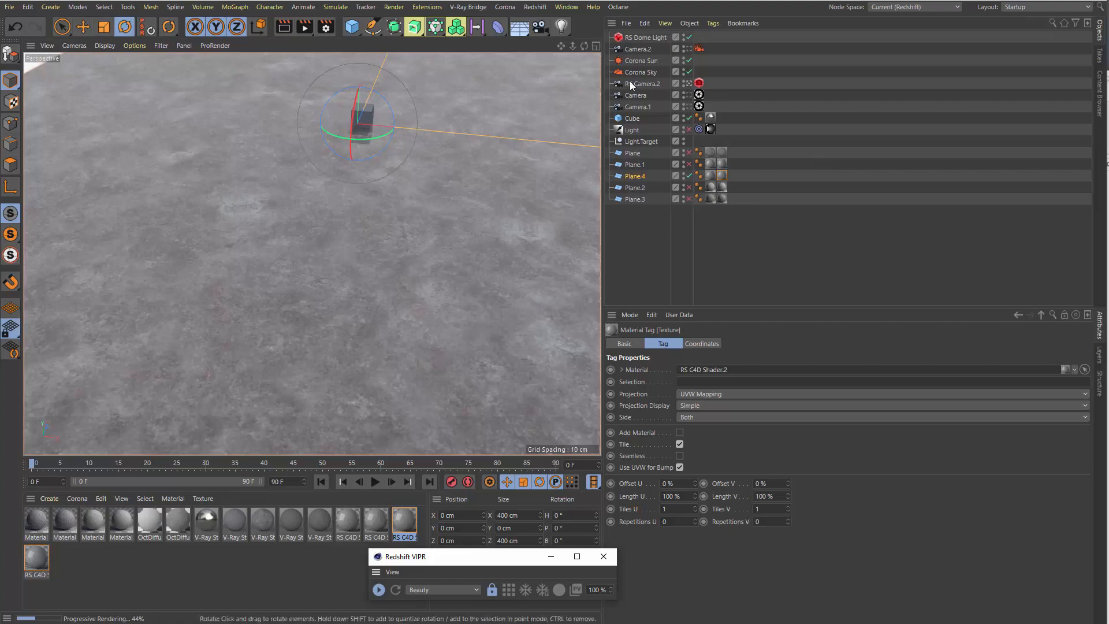
left_click_drag(584, 47, 471, 8)
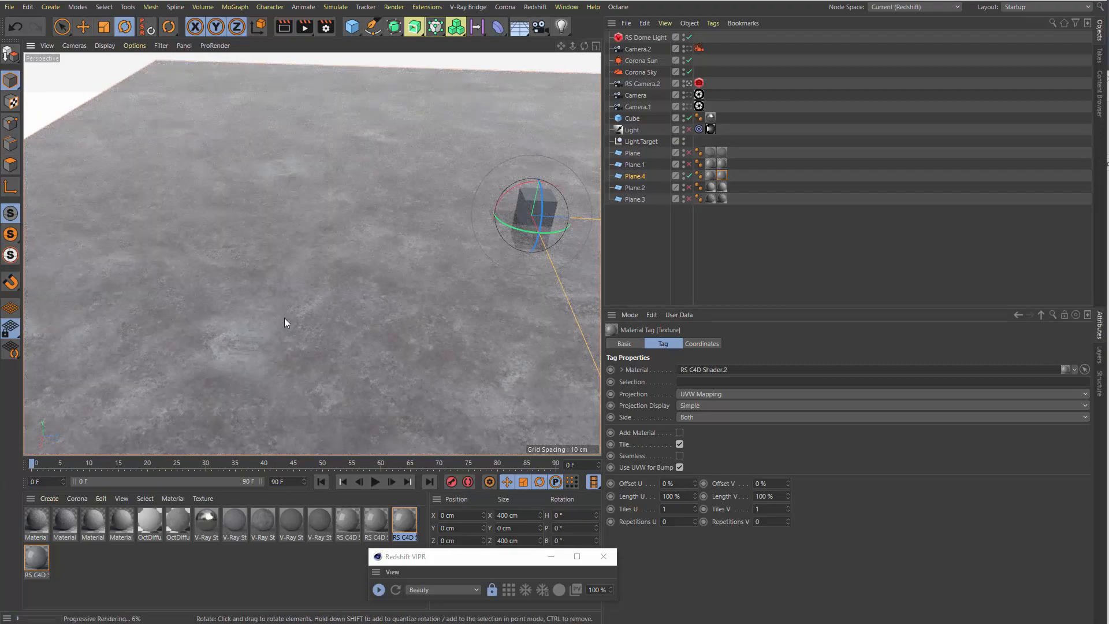
scroll(200, 306, "down", 1)
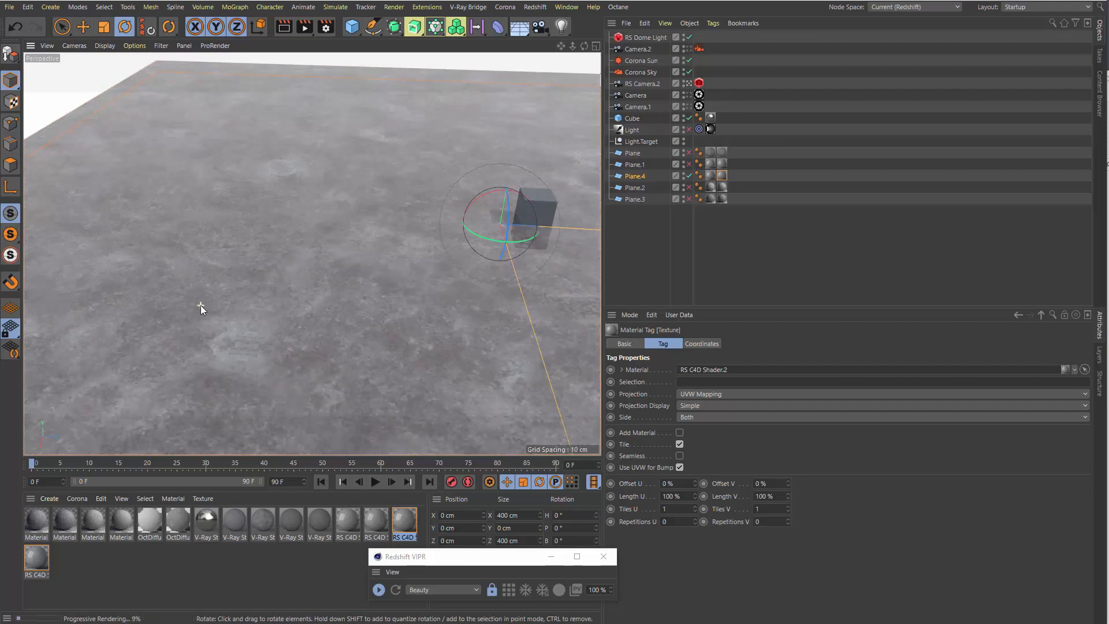
left_click_drag(564, 49, 378, 19)
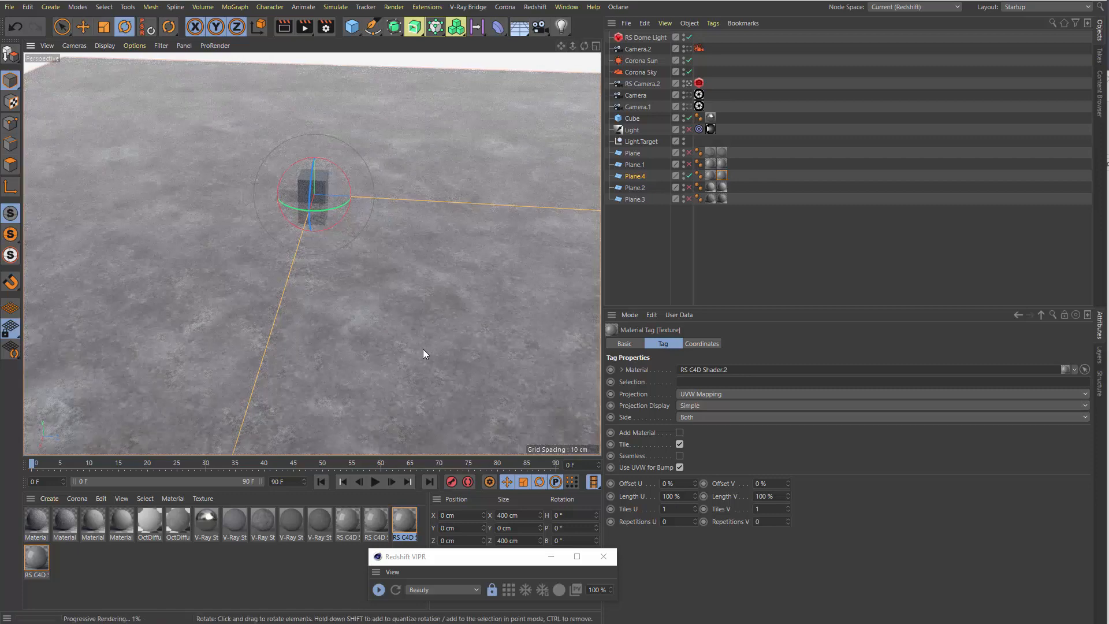
scroll(371, 350, "down", 3)
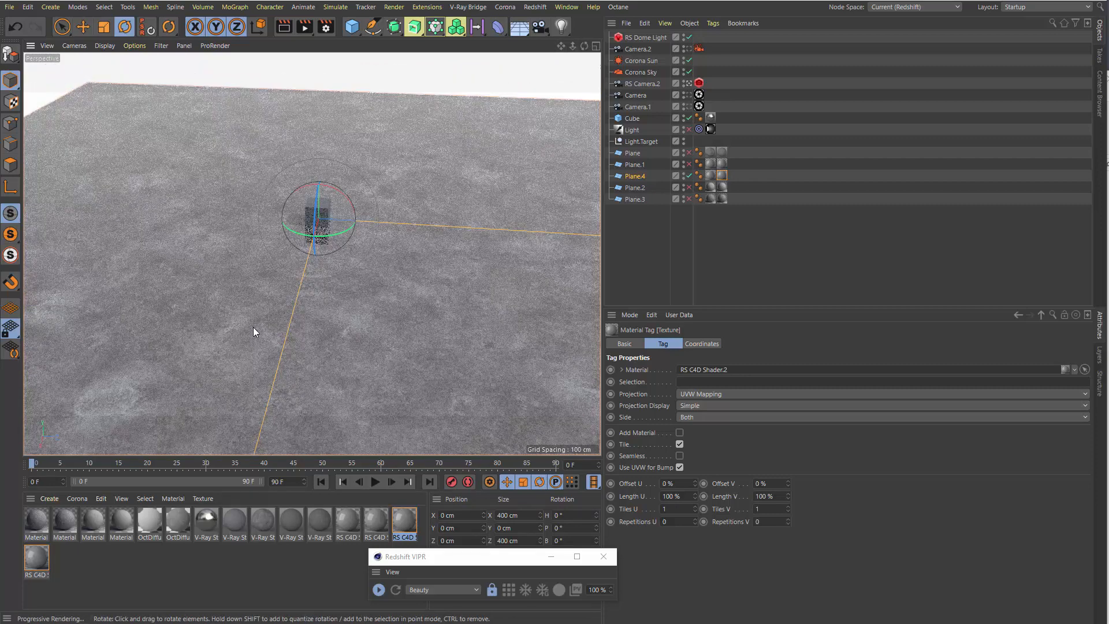
scroll(253, 327, "down", 1)
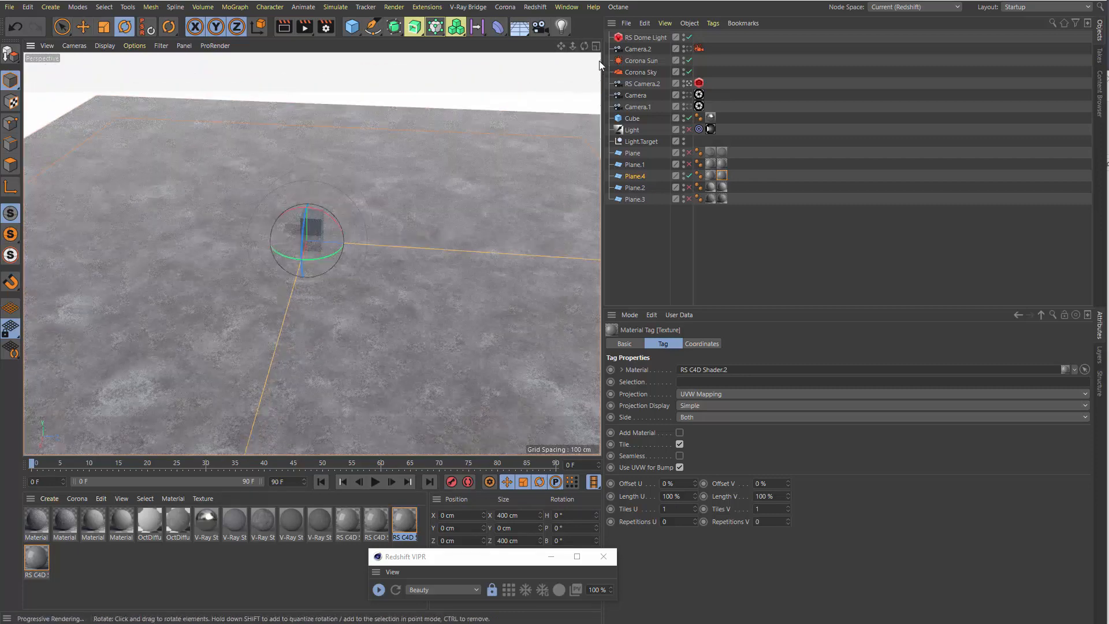
left_click_drag(585, 47, 582, 127)
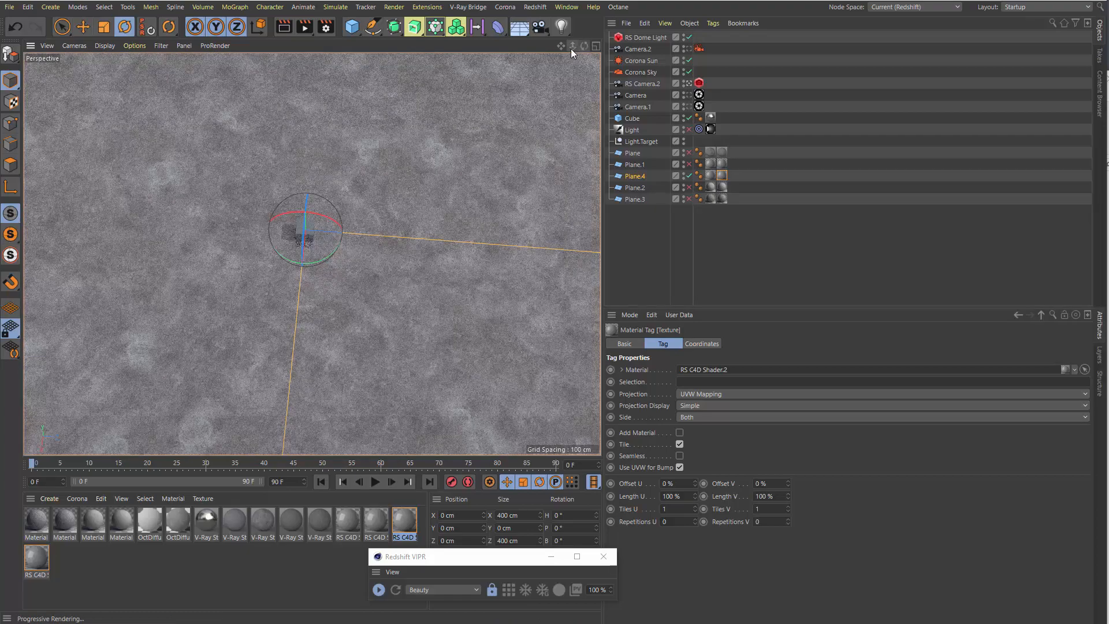
mouse_move(572, 47)
left_mouse_down()
mouse_move(547, 47)
mouse_move(576, 47)
left_mouse_up()
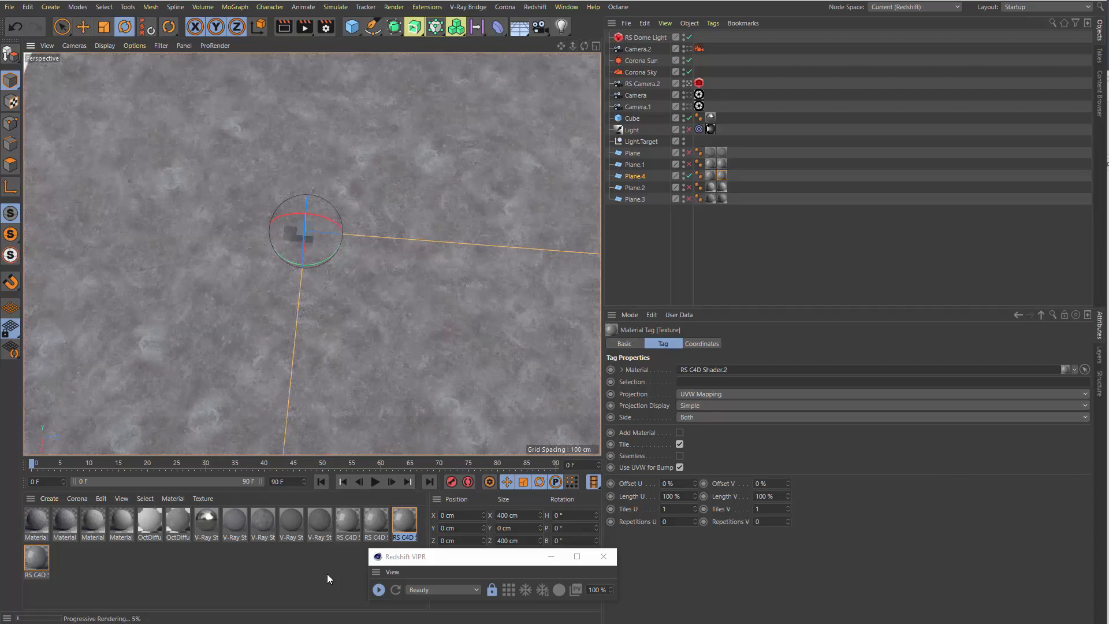
mouse_move(586, 47)
left_mouse_down()
mouse_move(562, 47)
mouse_move(585, 45)
left_mouse_up()
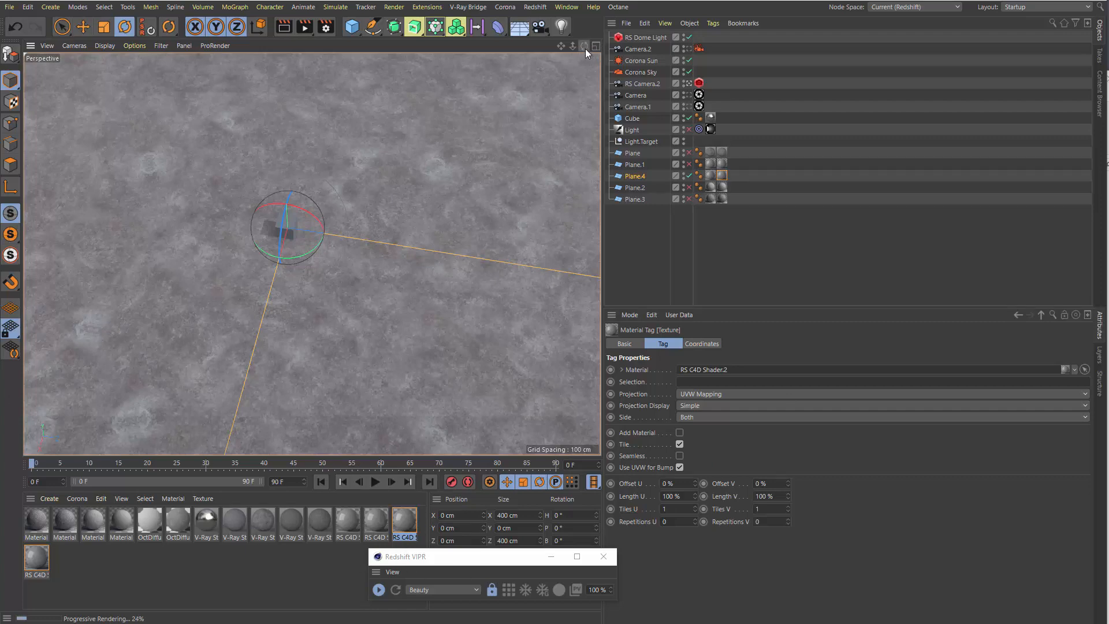
mouse_move(584, 48)
left_mouse_down()
mouse_move(577, 61)
mouse_move(597, 60)
mouse_move(550, 57)
mouse_move(569, 40)
left_mouse_up()
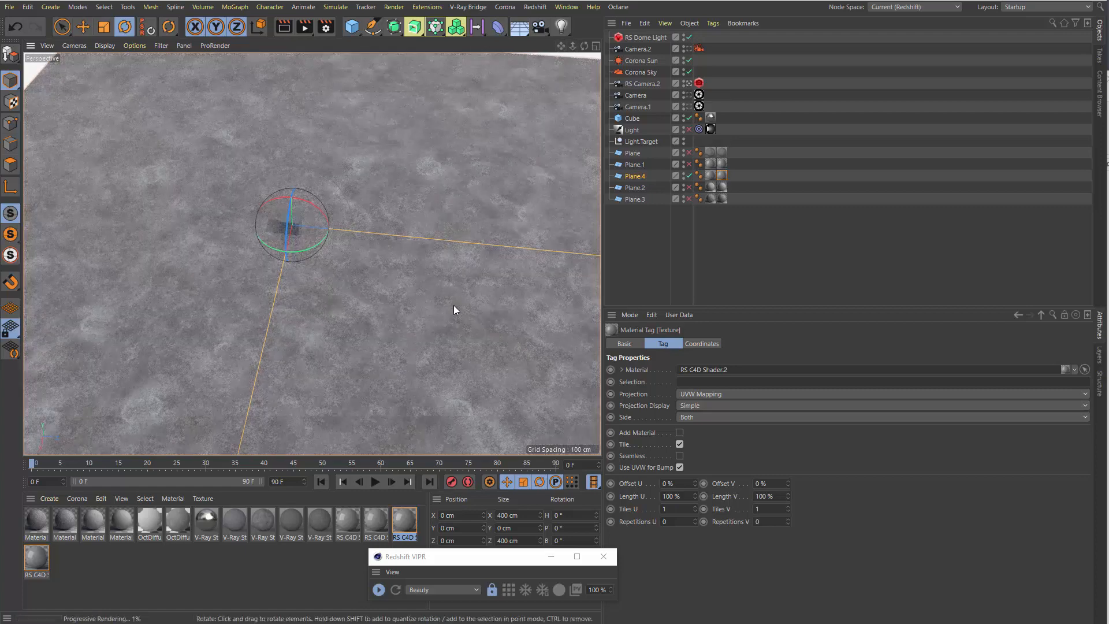